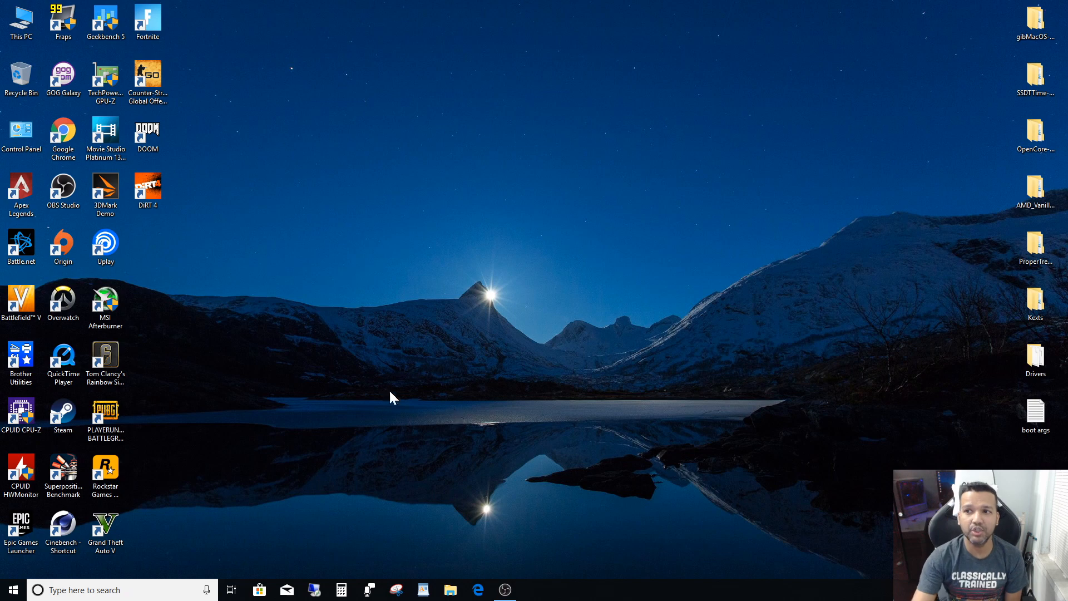
- Set the folder options to show hidden files, folders, and drives and stop hiding extensions for known file types
double_click(22, 25)
drag(236, 225, 399, 125)
click(326, 129)
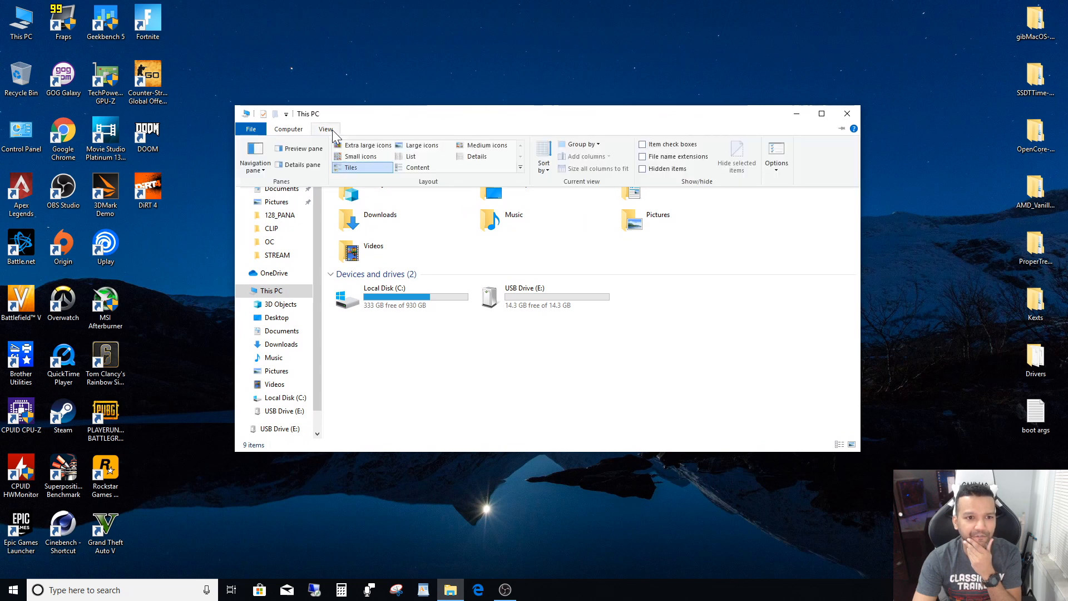
click(778, 167)
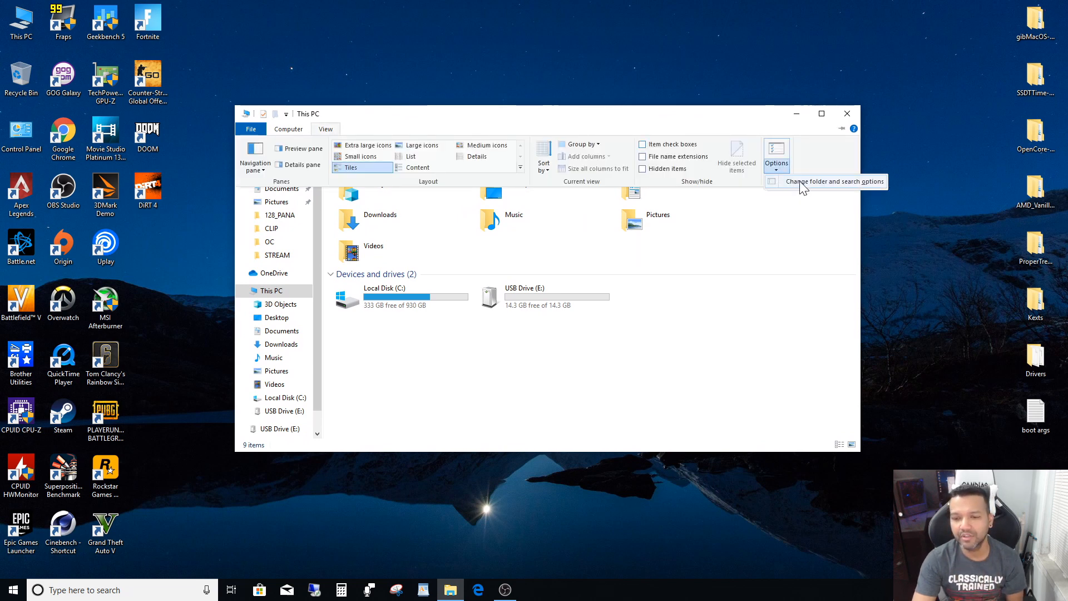
click(801, 183)
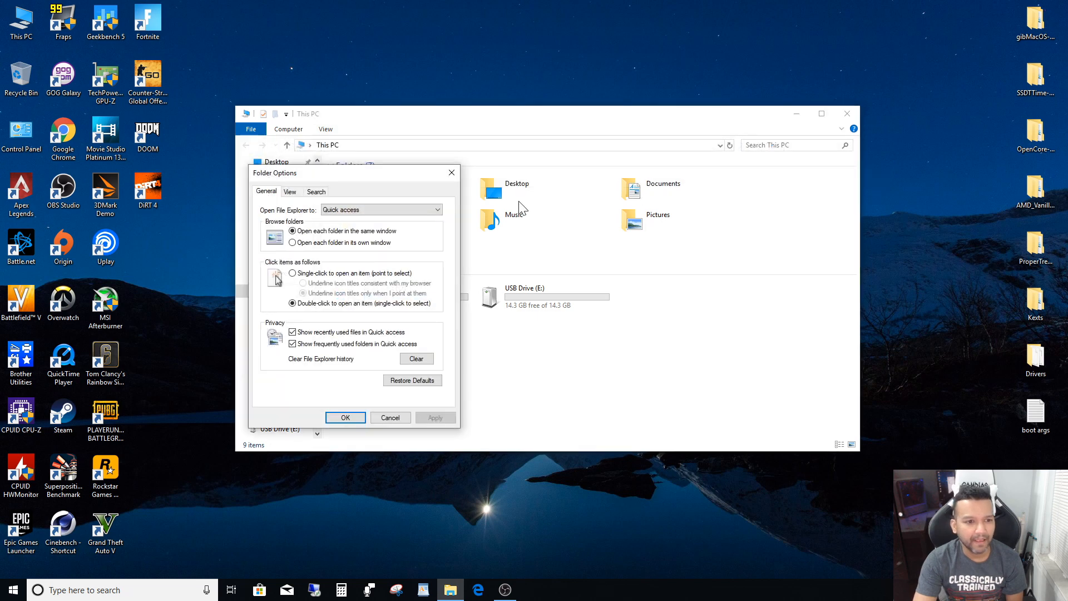
click(290, 192)
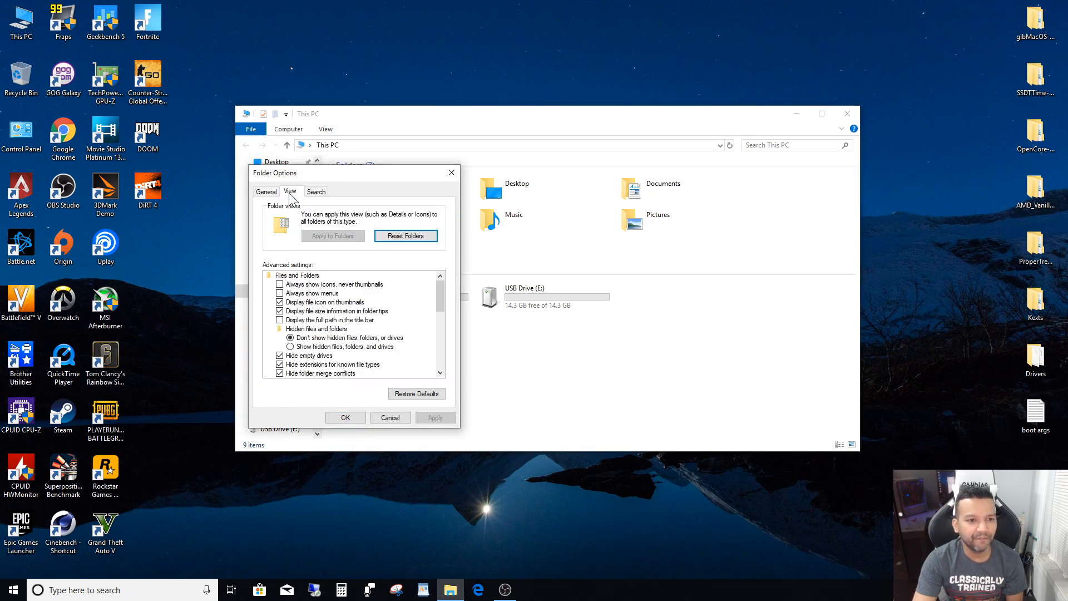
click(290, 347)
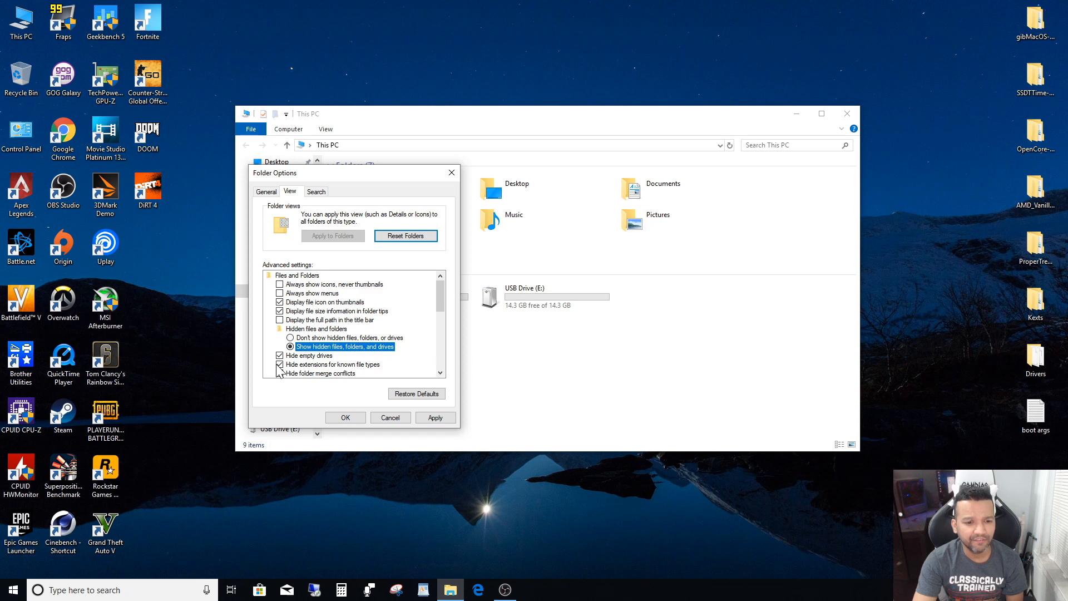
click(279, 365)
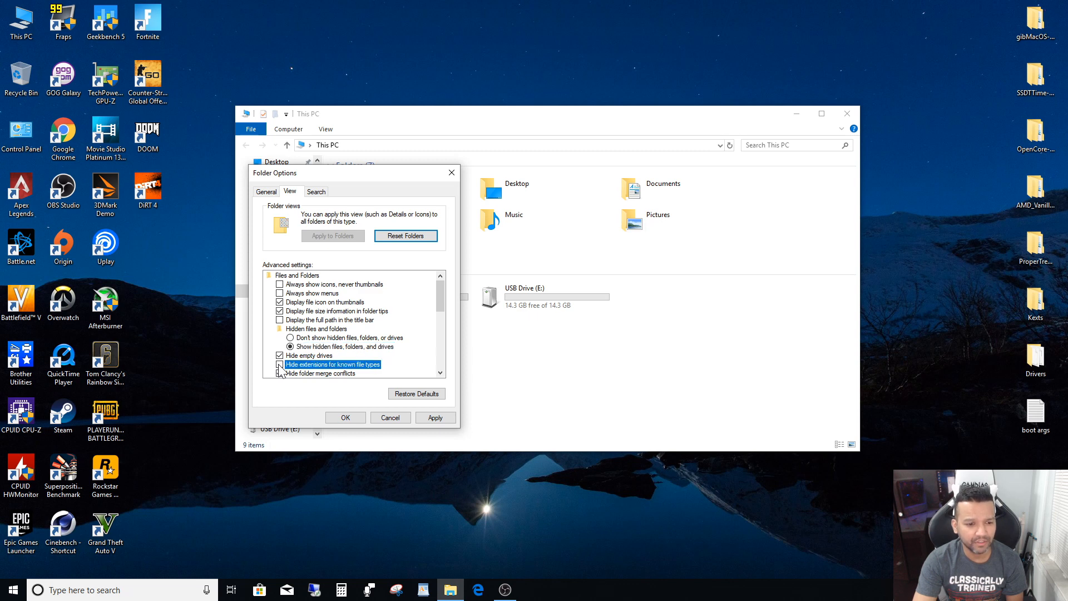
click(419, 414)
click(360, 415)
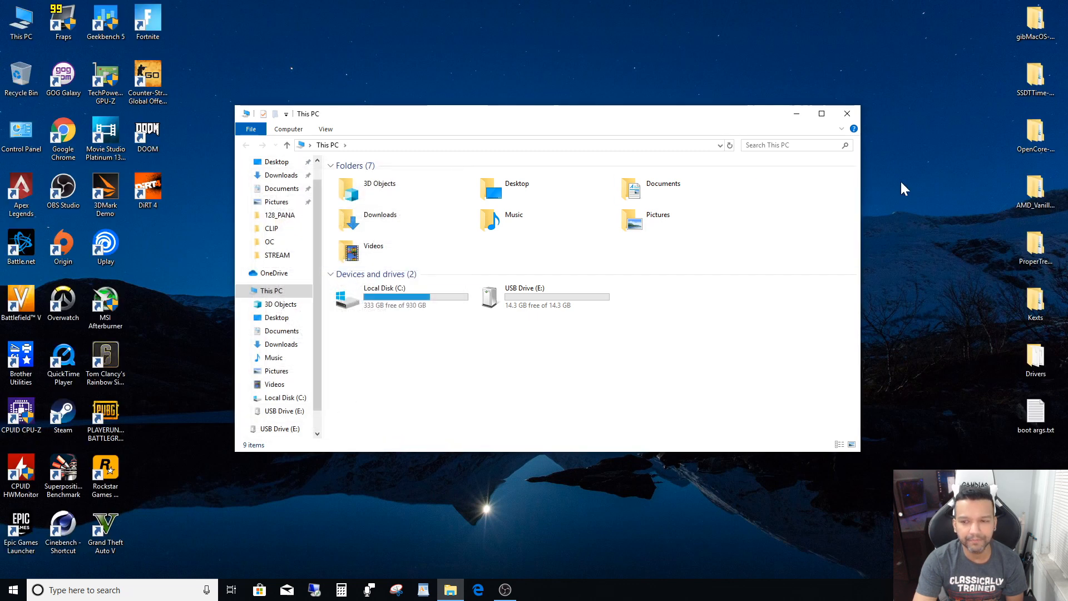
click(848, 114)
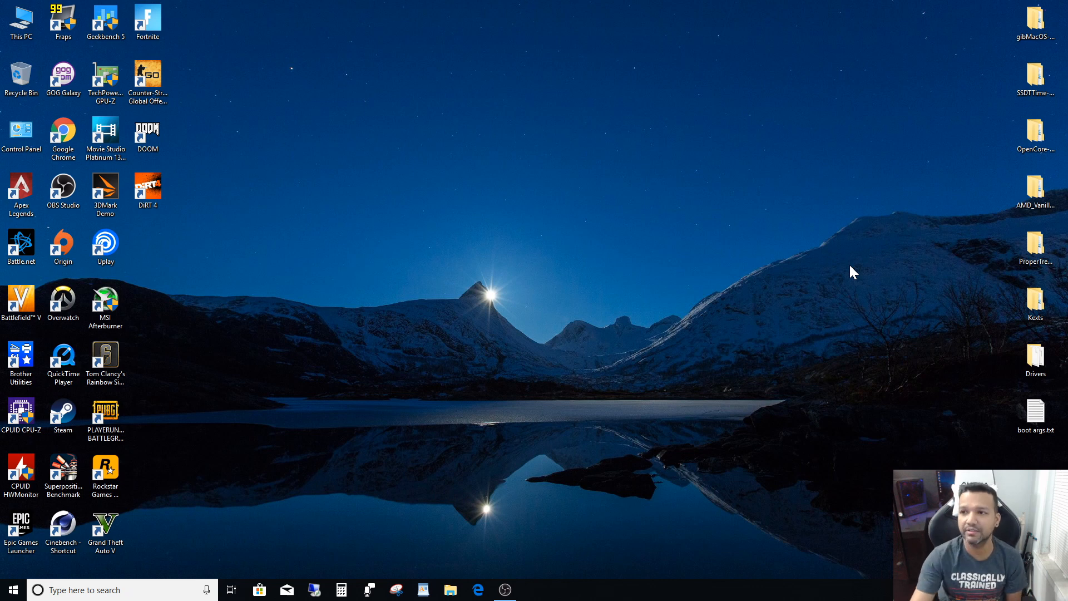
- Try to run gibMacOS.bat as administrator from the inner gibMacOS-master folder, and close its command window and folder
double_click(1038, 27)
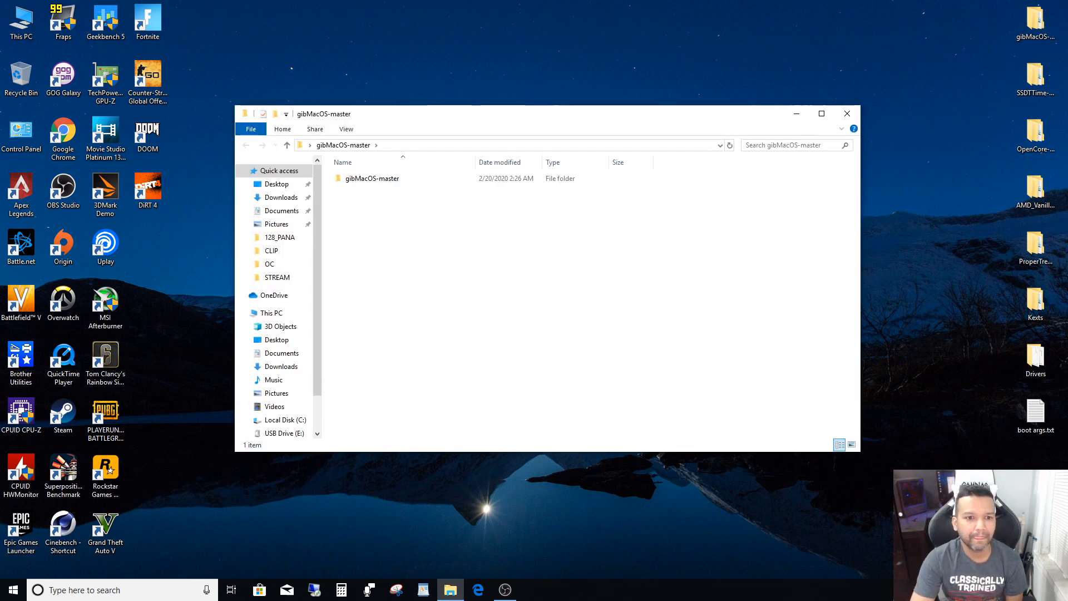
double_click(391, 184)
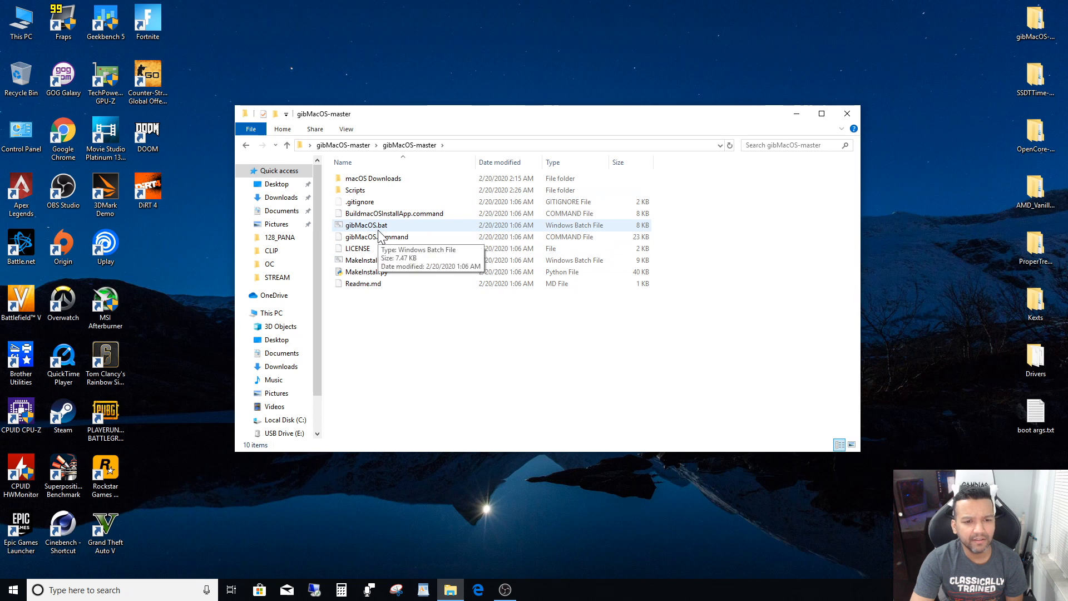
right_click(384, 228)
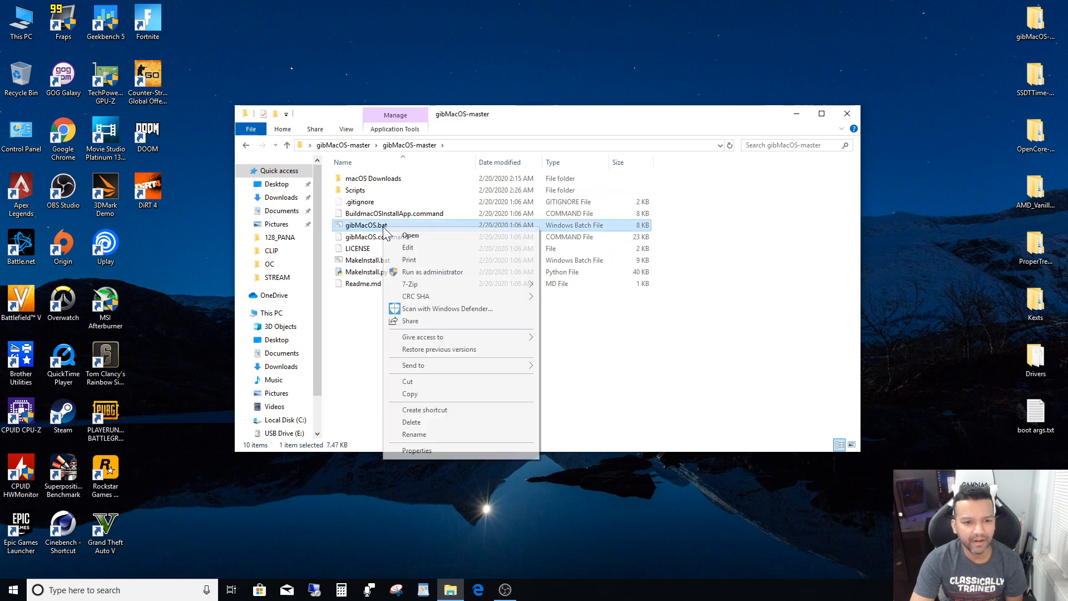
click(432, 272)
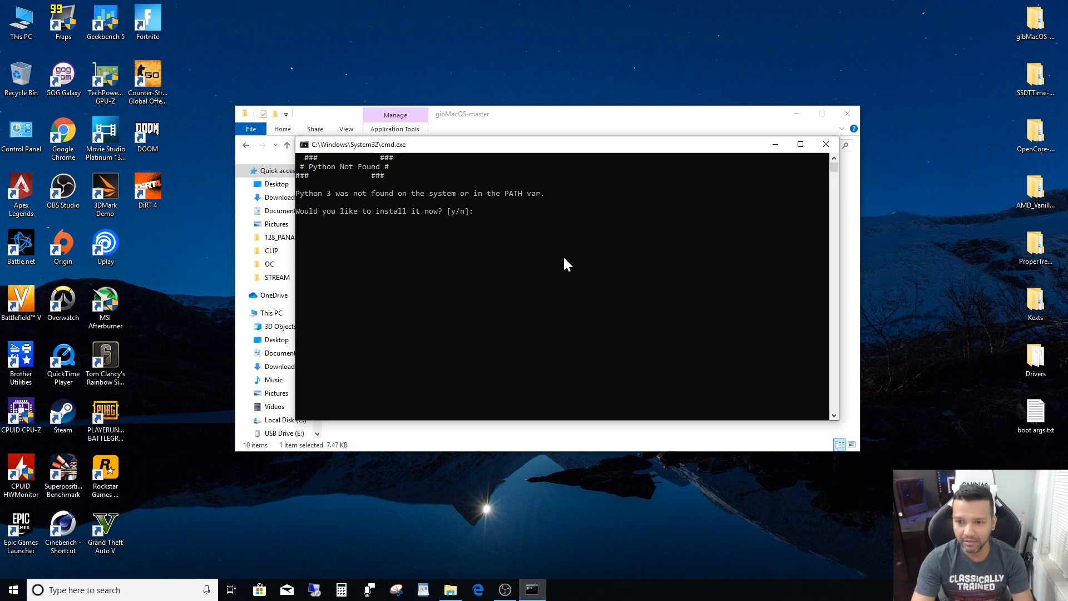
click(830, 150)
click(841, 115)
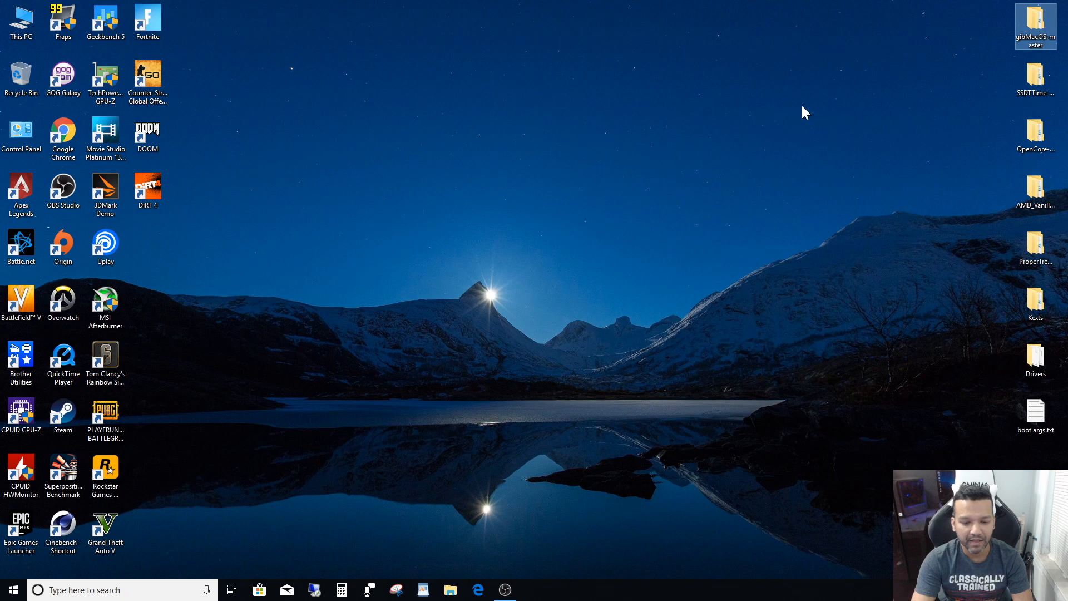
- Switch to Edge, search Google for "python" and open the python.org Downloads page
click(482, 583)
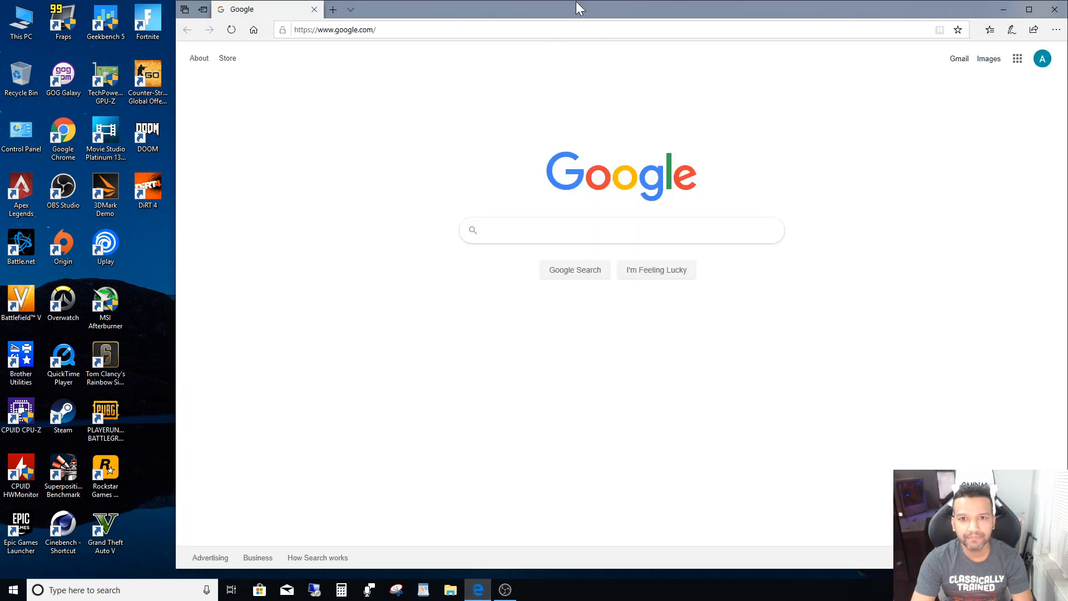
drag(576, 8, 530, 14)
text(pyth)
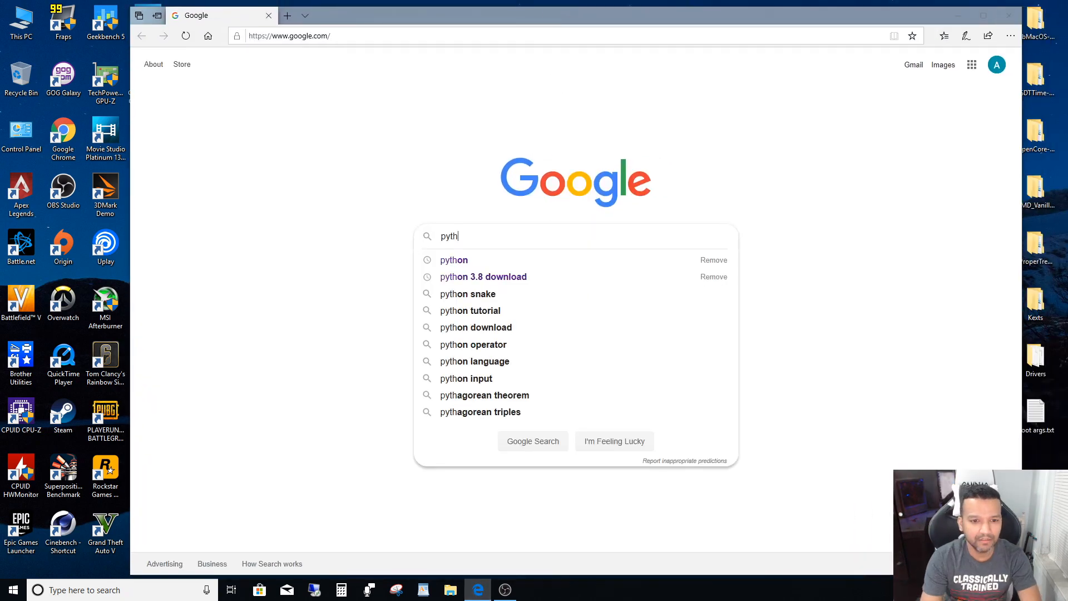
text(on)
key(Return)
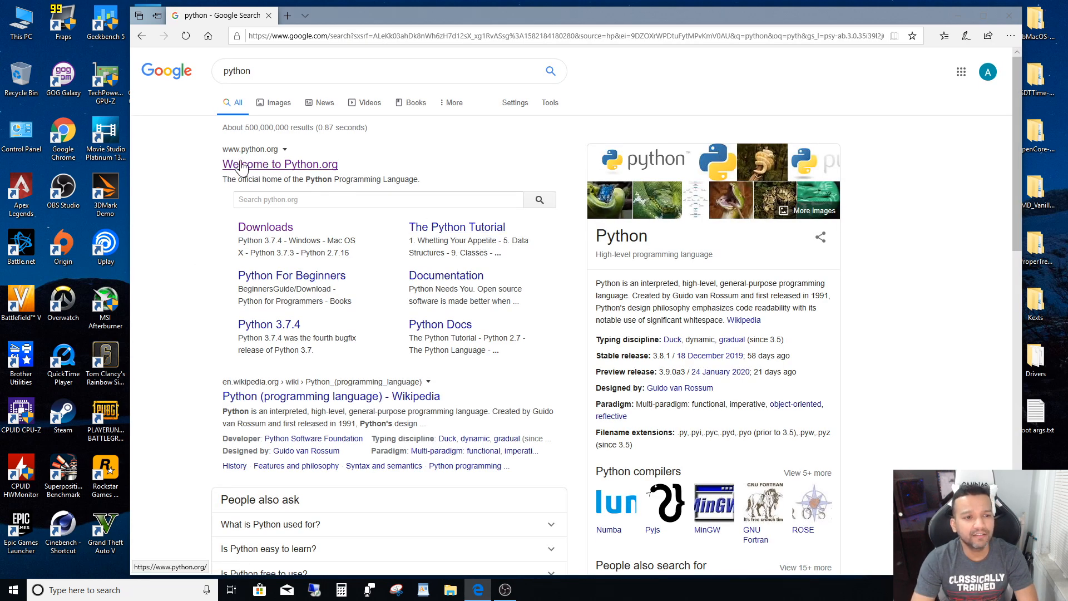
click(264, 235)
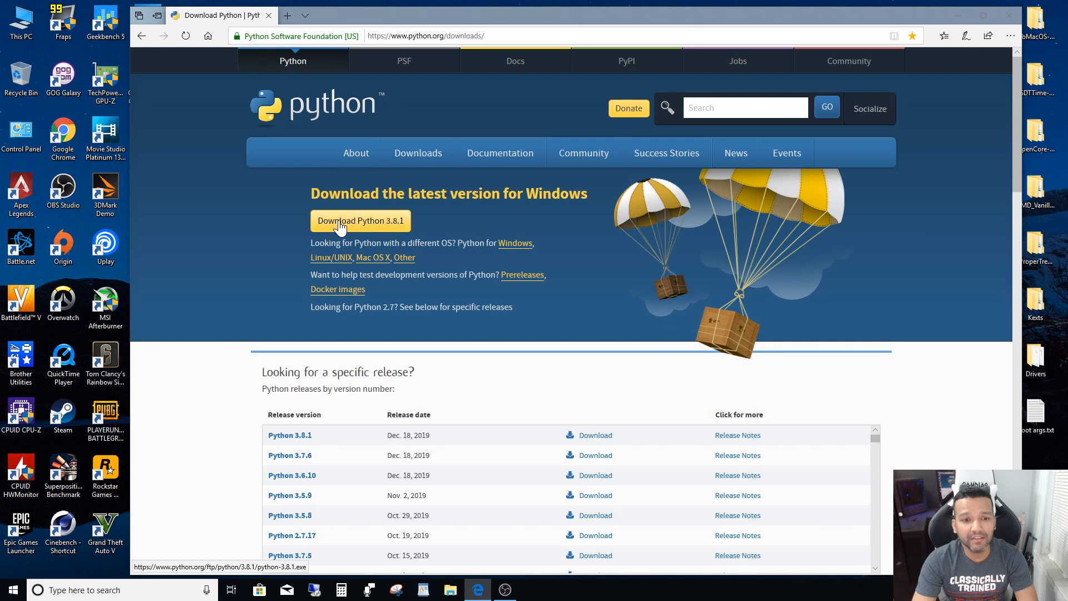
- Download Python 3.8.1 for Windows and launch its installer, closing the browser
click(401, 225)
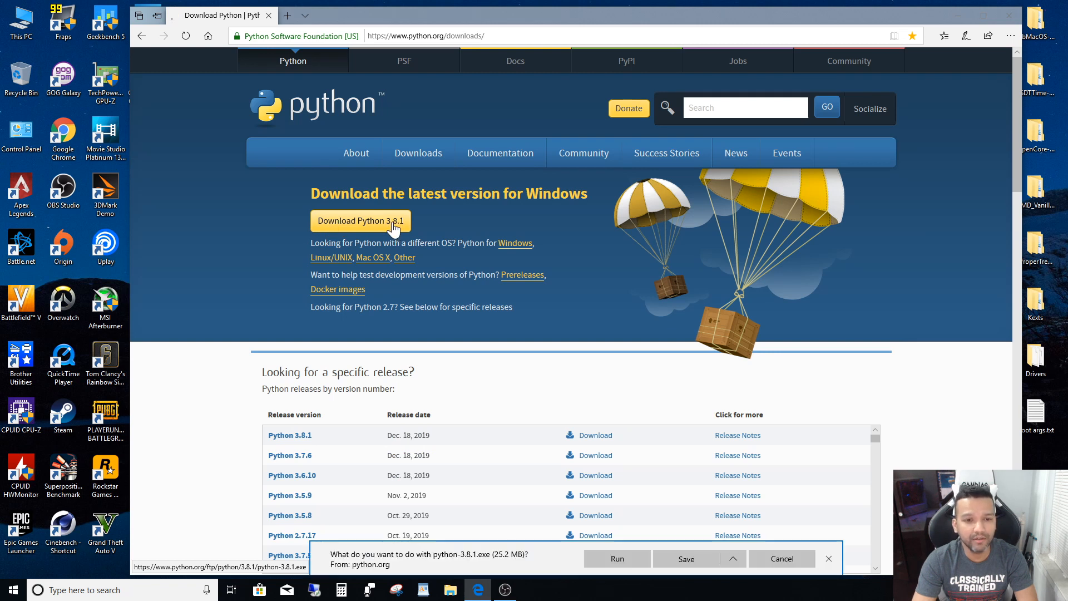
click(625, 558)
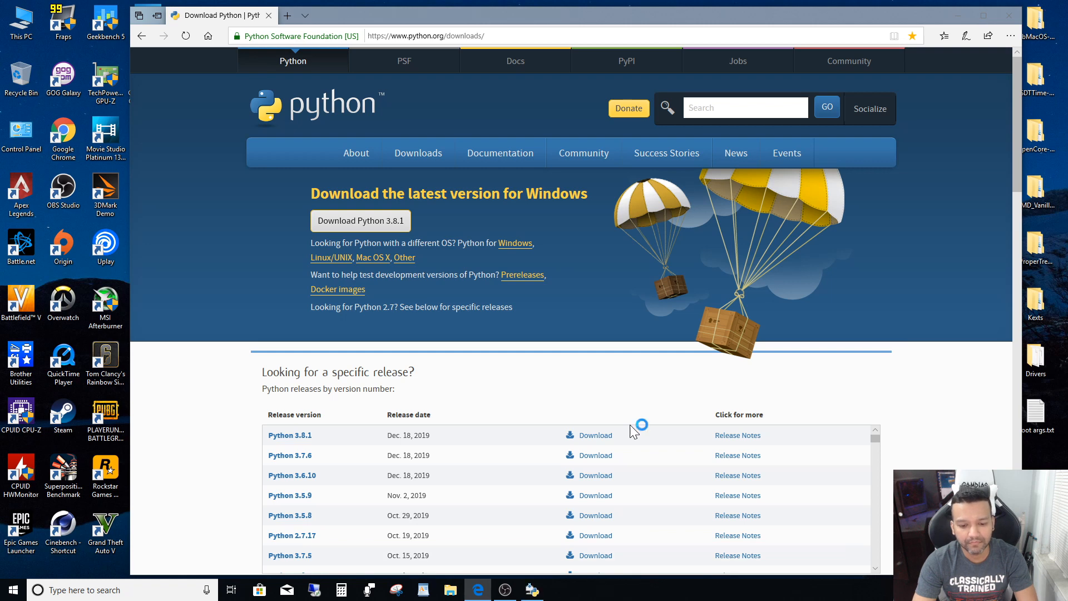
click(534, 591)
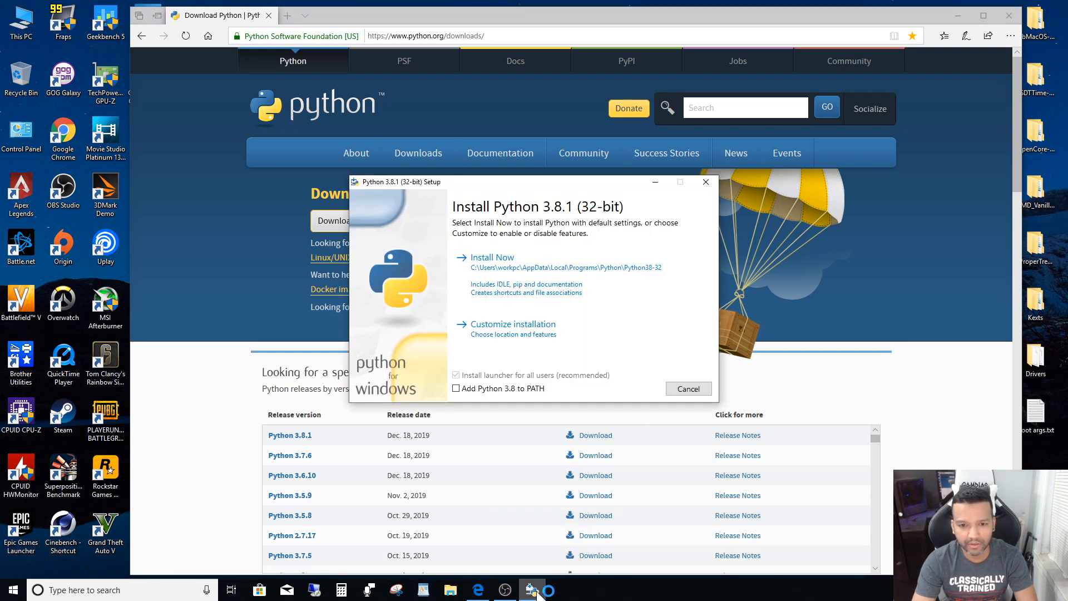
click(1009, 16)
- Install Python 3.8.1 with default settings and Add Python 3.8 to PATH enabled, and close the setup
drag(573, 185, 561, 170)
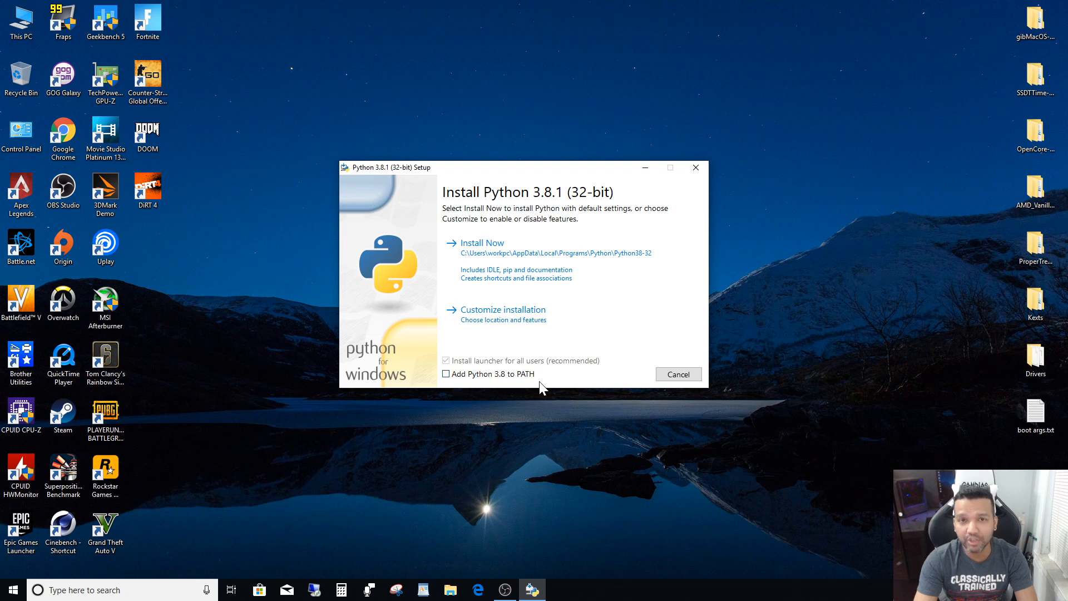
click(446, 375)
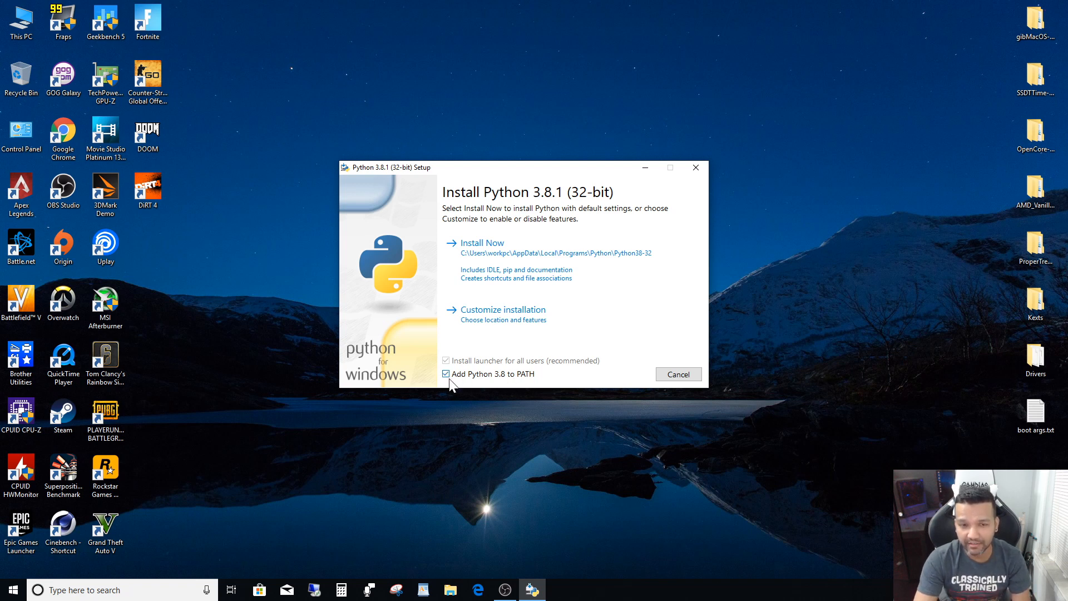
click(483, 245)
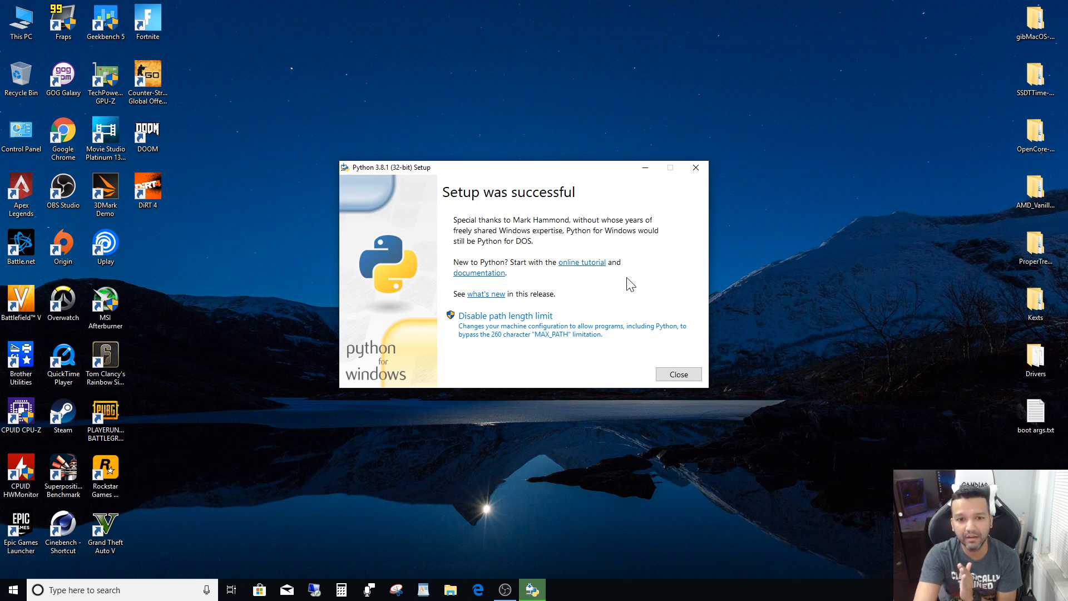
click(702, 168)
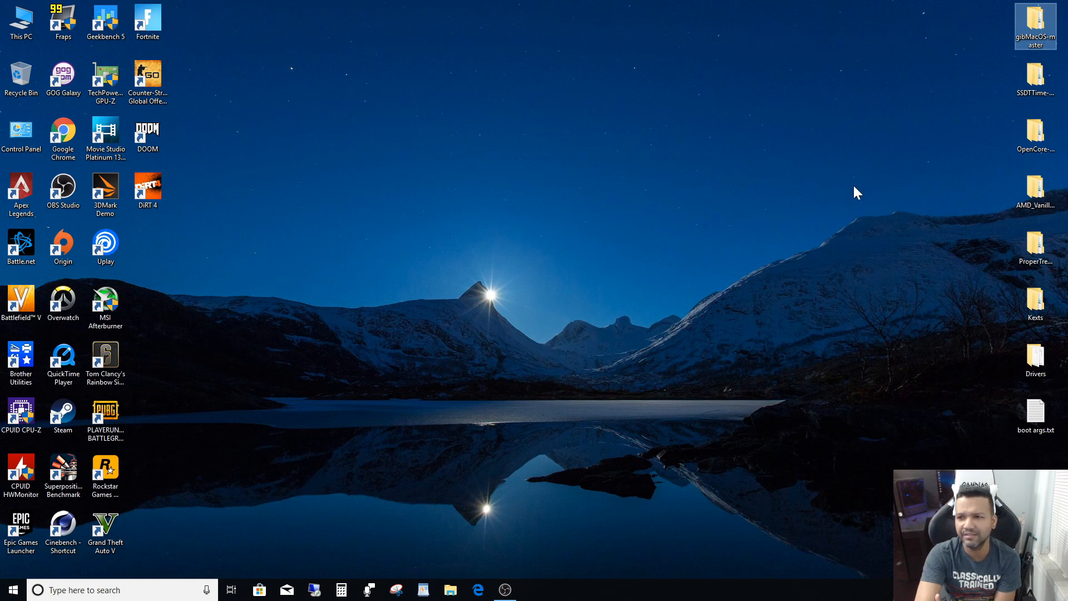
- Quick-format USB Drive (E:) with the restored device defaults: FAT32 and default allocation size
click(17, 18)
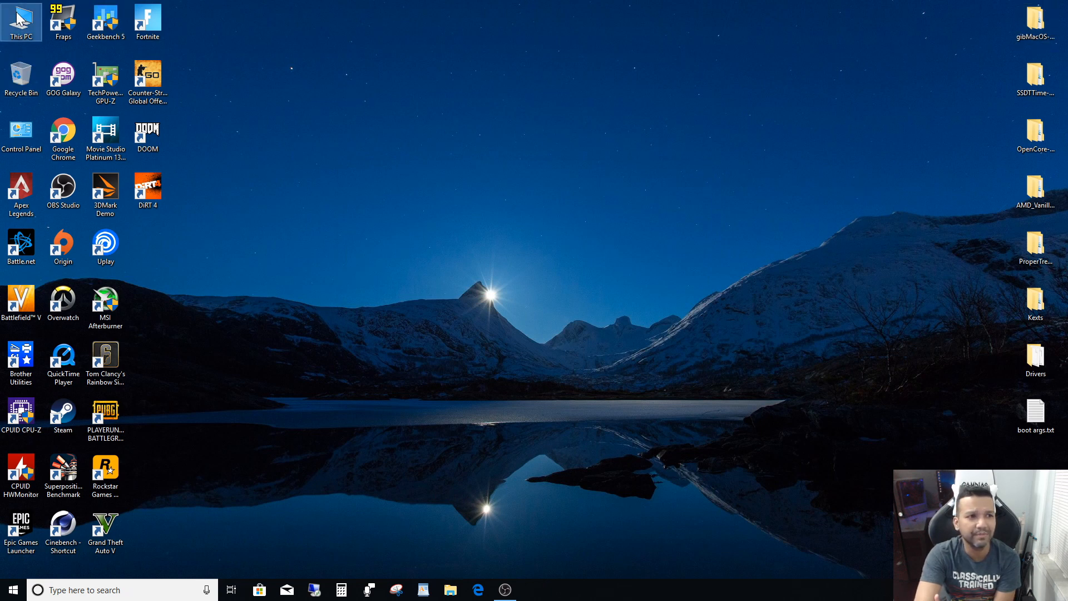
double_click(17, 18)
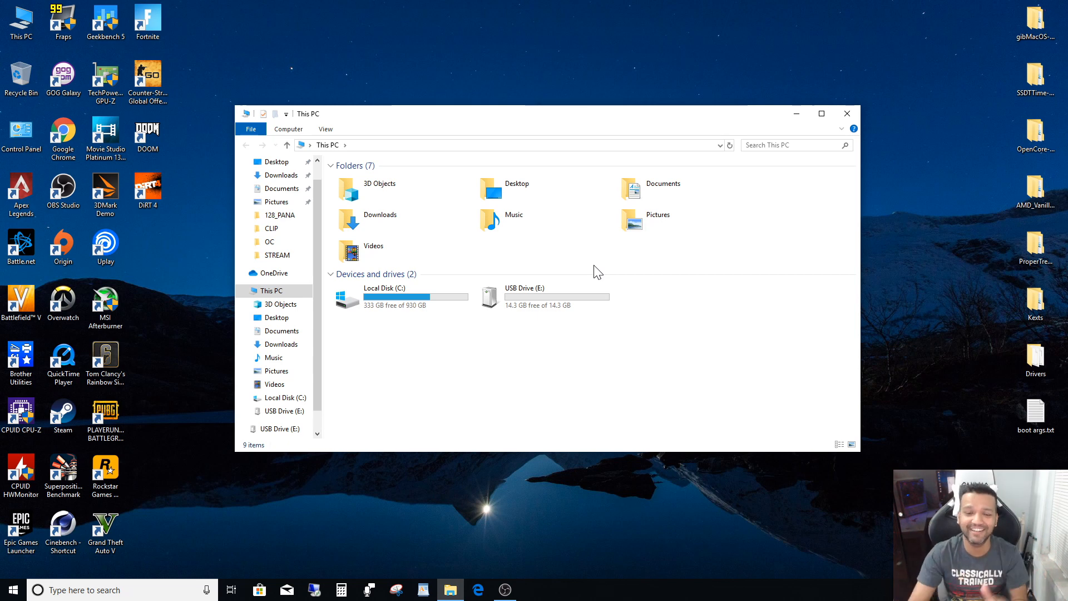
click(521, 328)
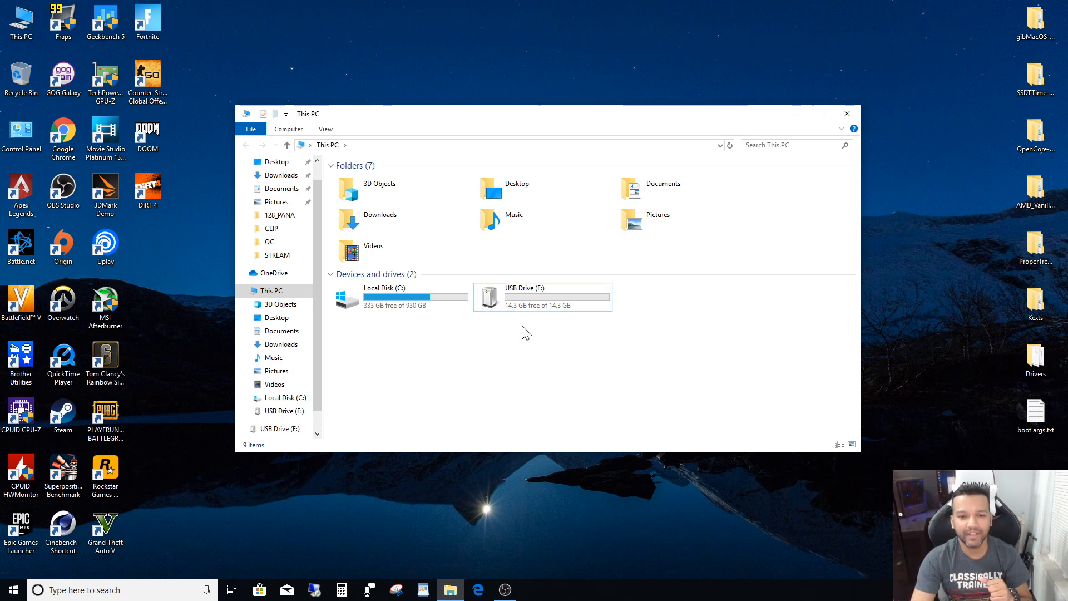
right_click(533, 295)
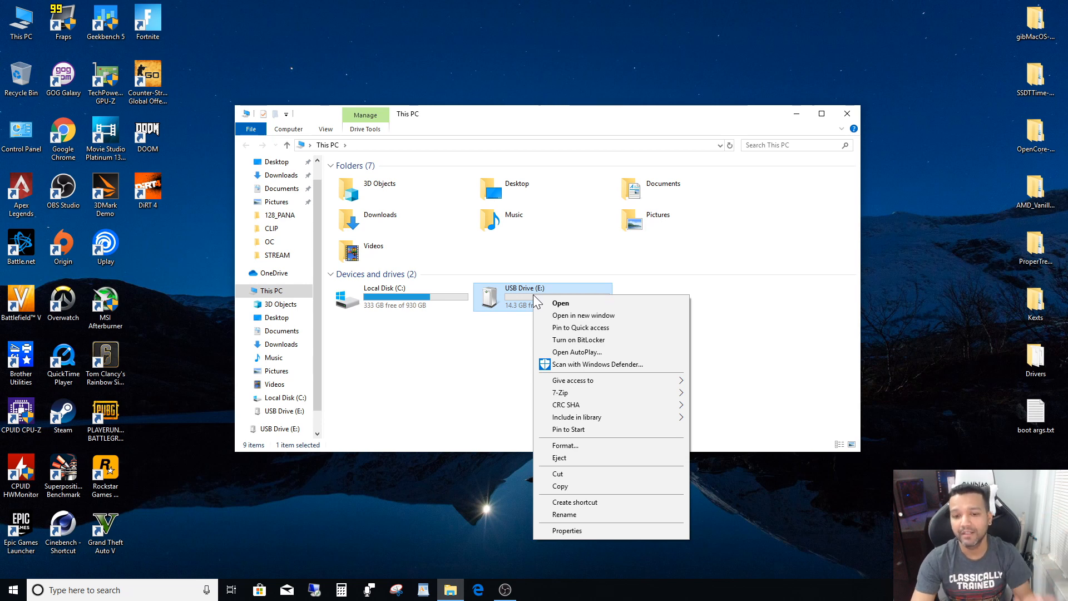
click(564, 446)
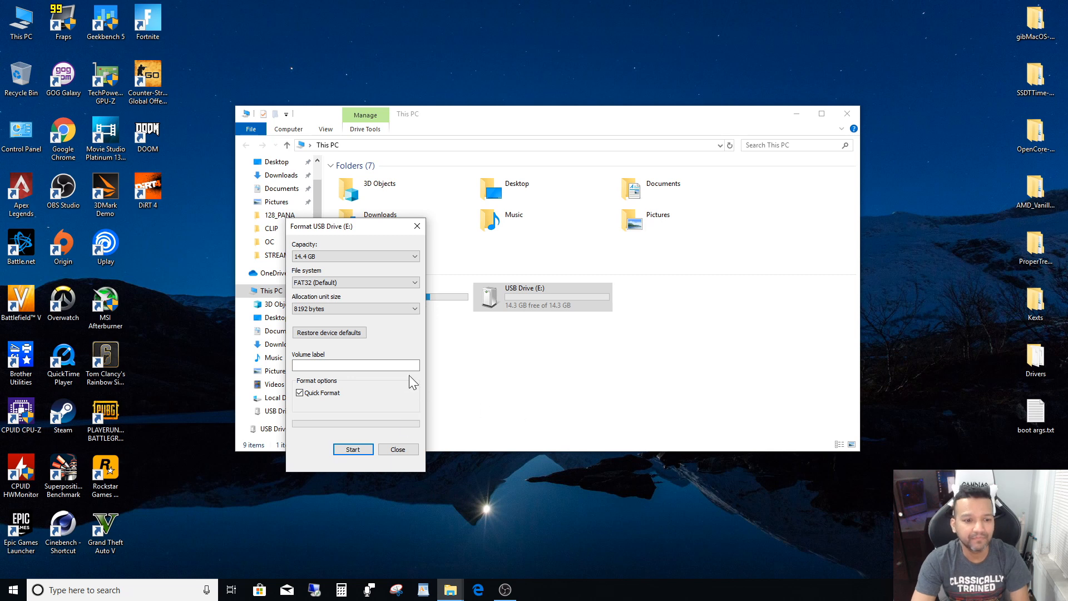
click(339, 334)
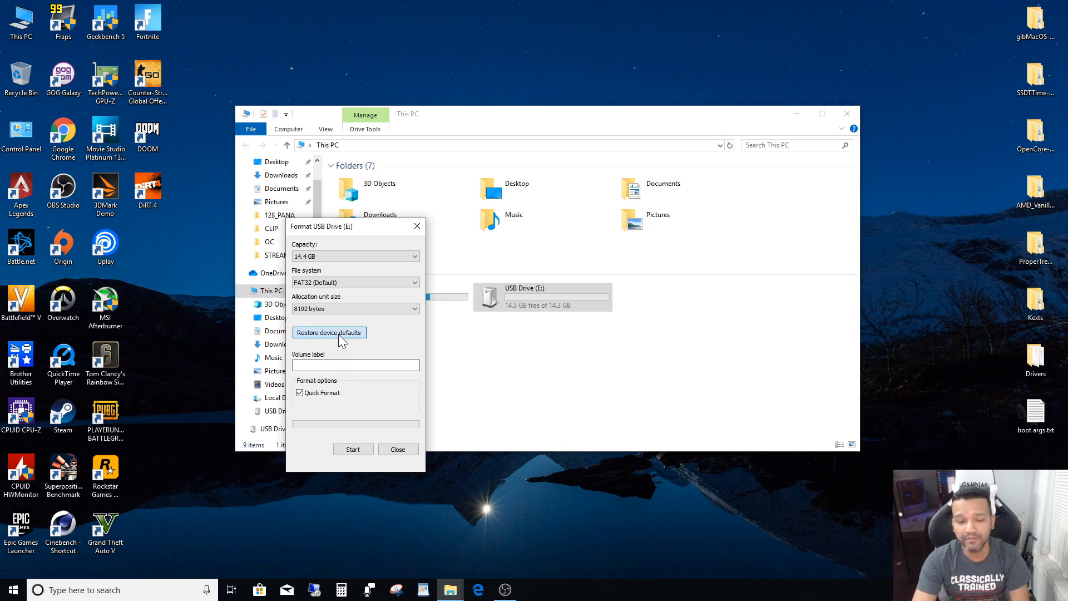
click(352, 451)
click(561, 296)
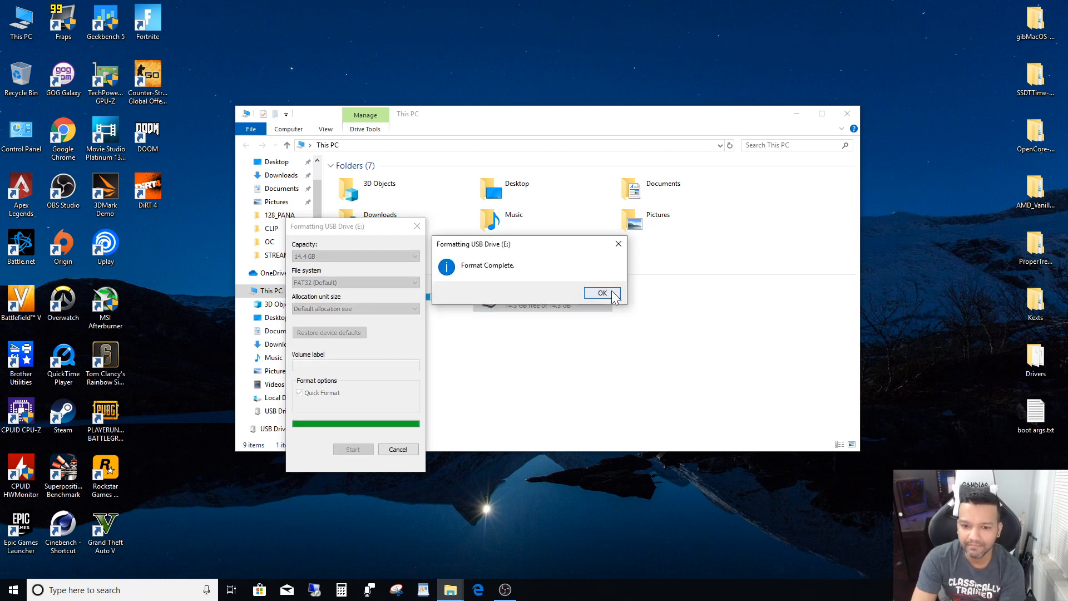
click(599, 293)
click(416, 226)
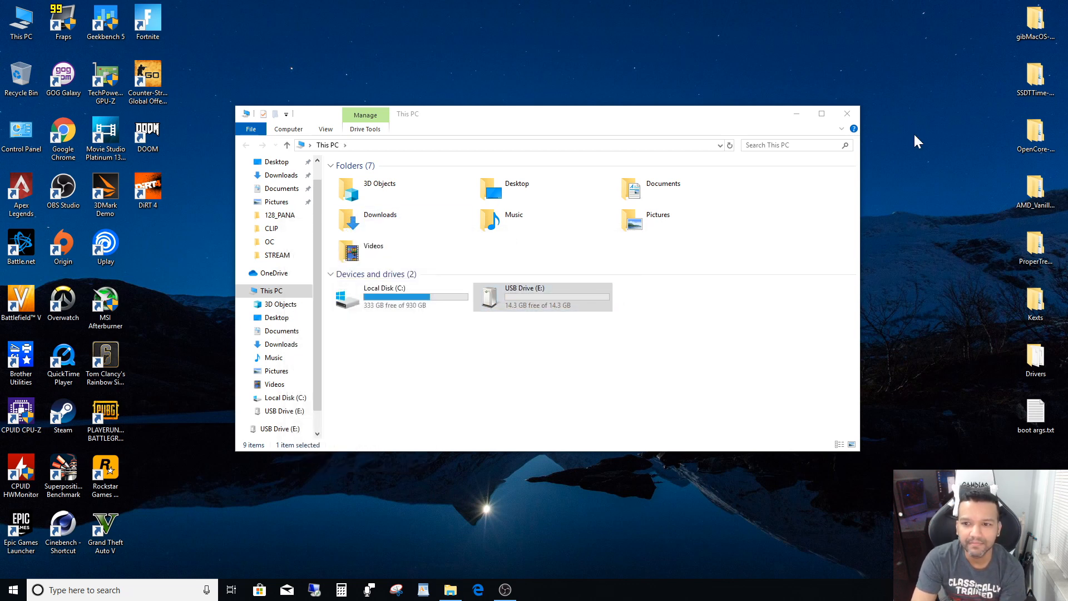
click(847, 115)
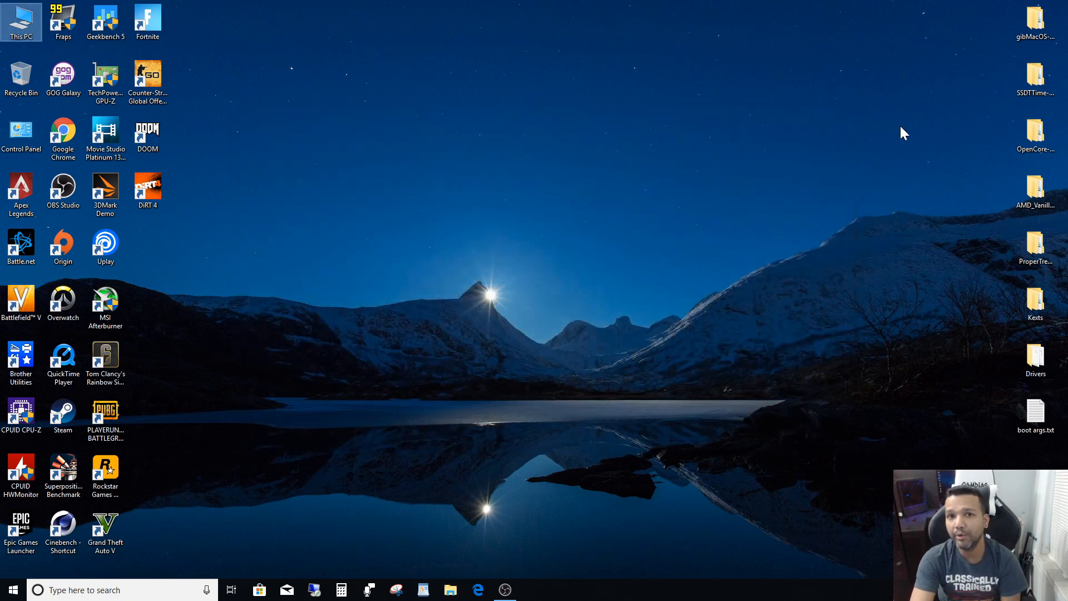
- Open the inner gibMacOS-master folder from the desktop and run gibMacOS.bat as administrator
double_click(1035, 25)
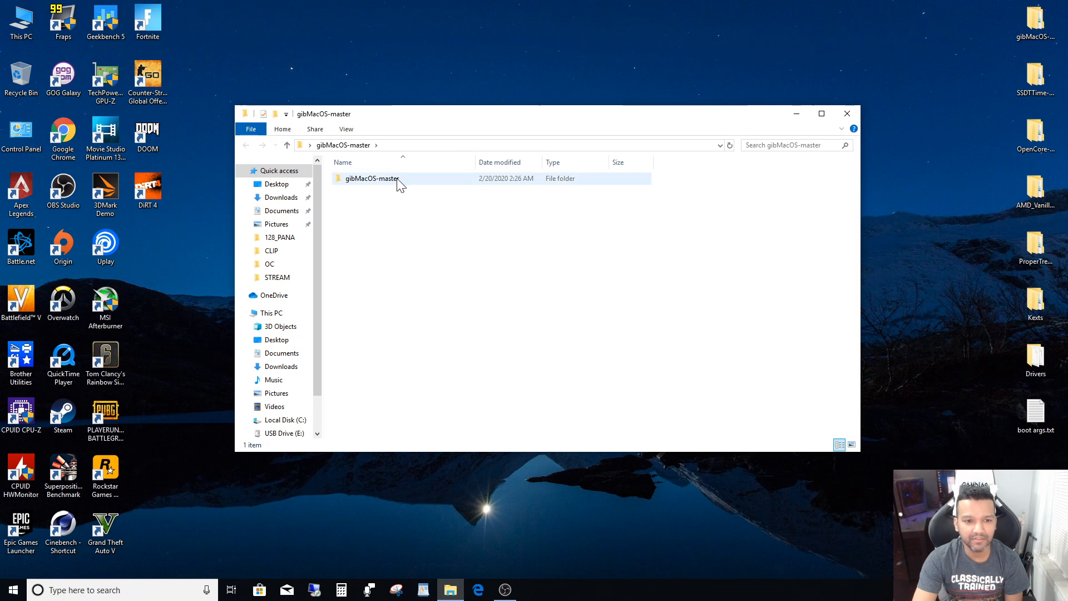
double_click(399, 184)
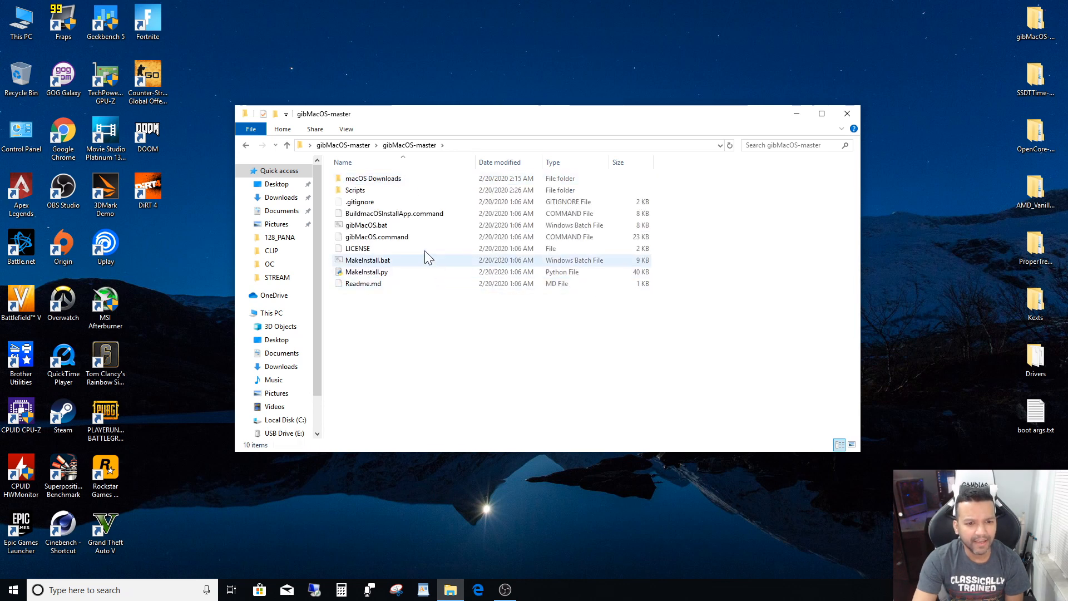
right_click(381, 227)
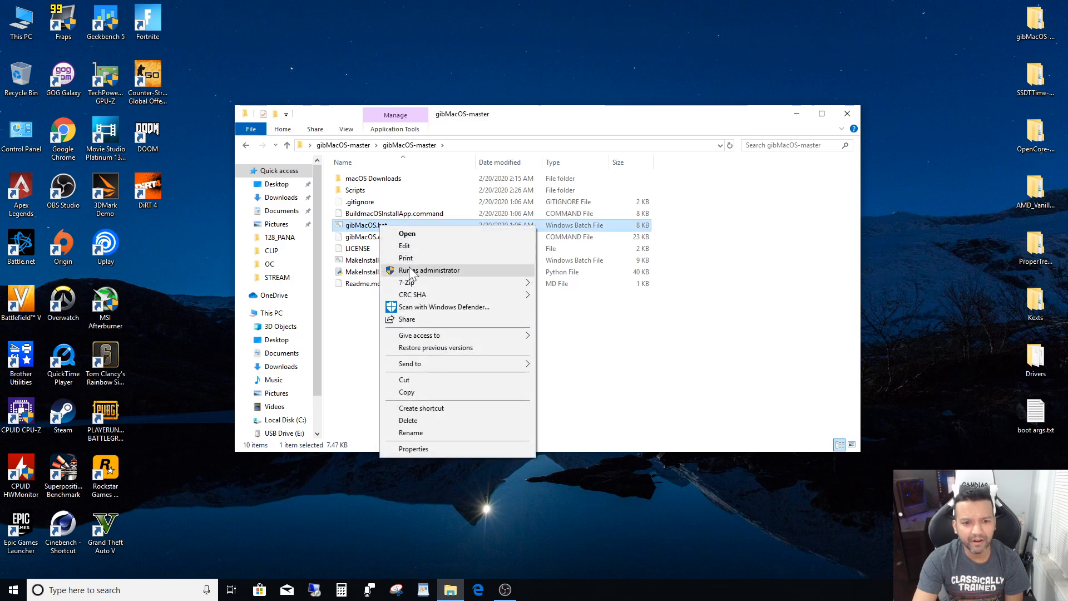
click(411, 271)
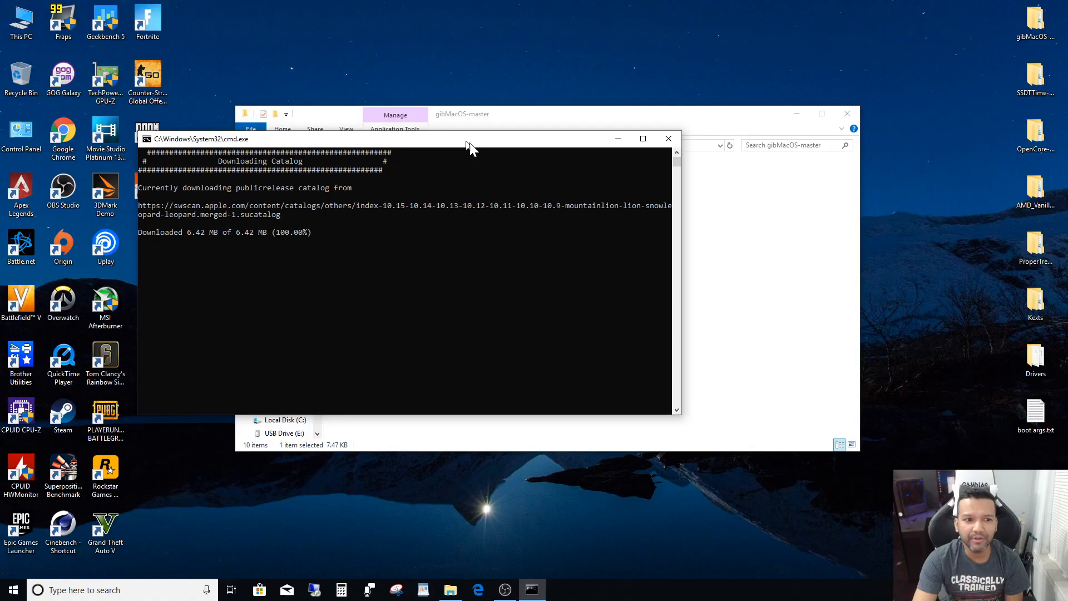
drag(466, 141, 543, 157)
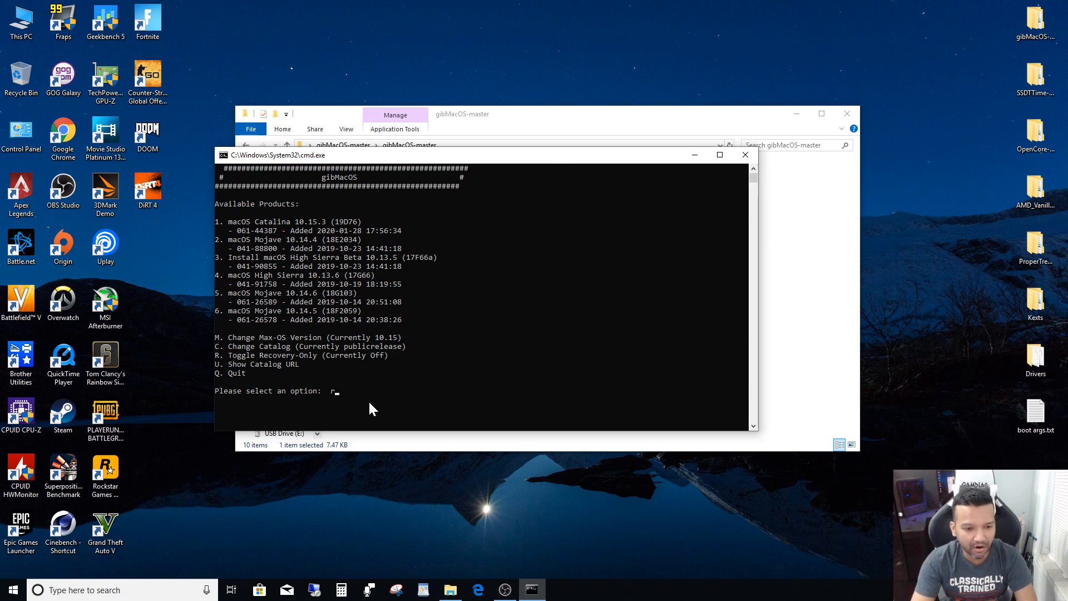
- Toggle Recovery-Only on in gibMacOS and download product 5, the macOS Catalina 10.15.3 full install
key(Return)
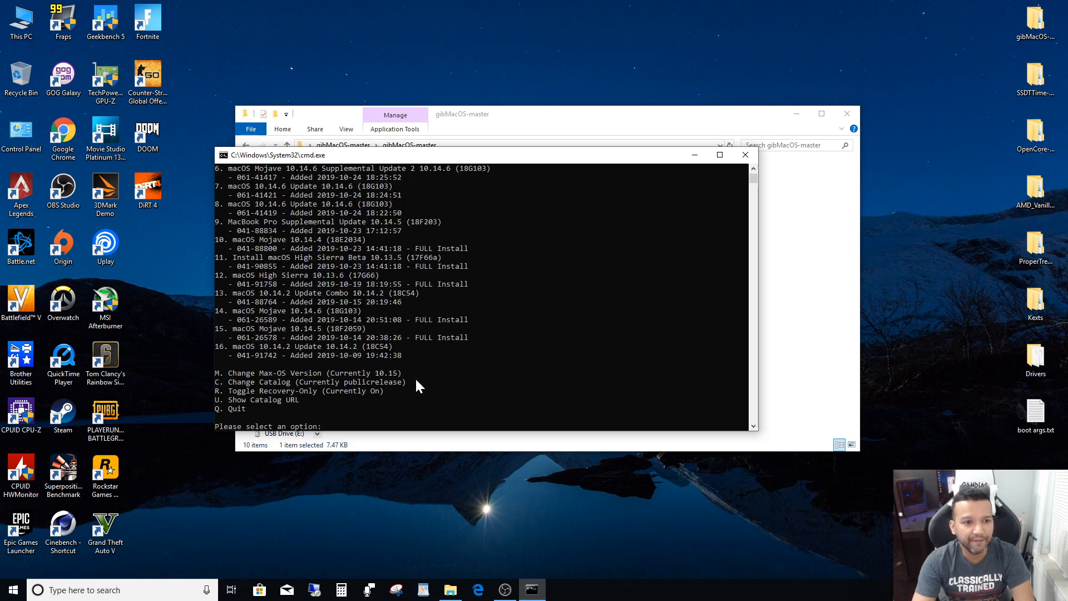
scroll(415, 377, up, 5)
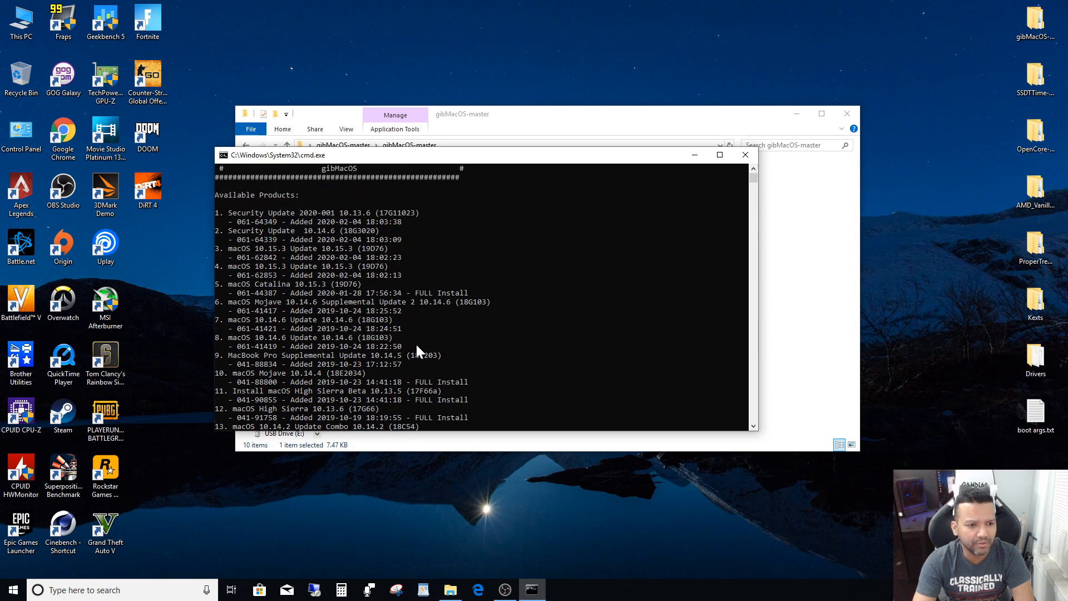
click(227, 285)
drag(230, 284, 465, 292)
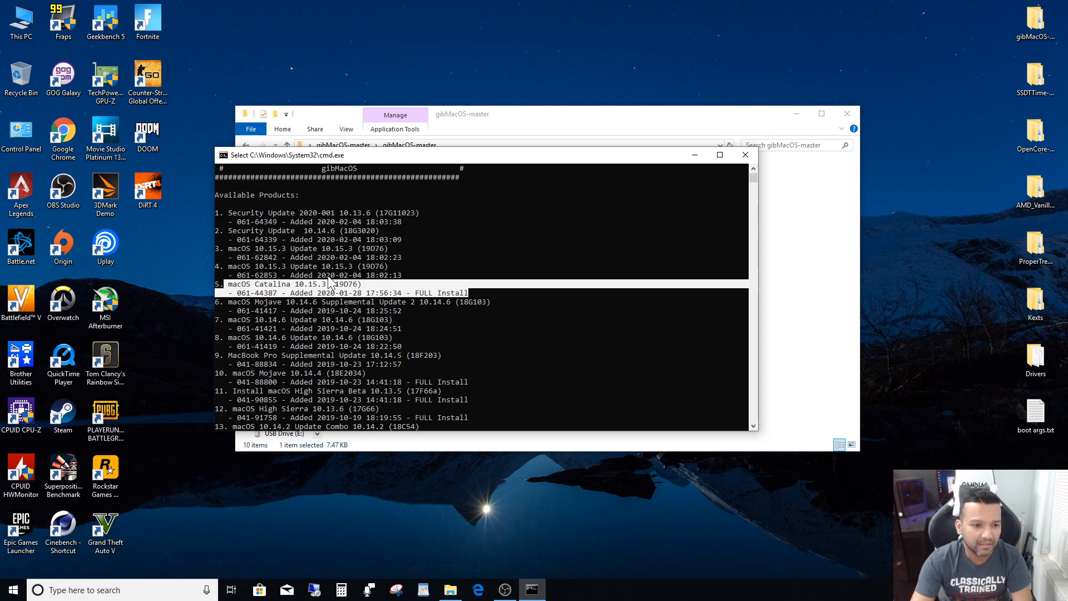
scroll(491, 279, down, 7)
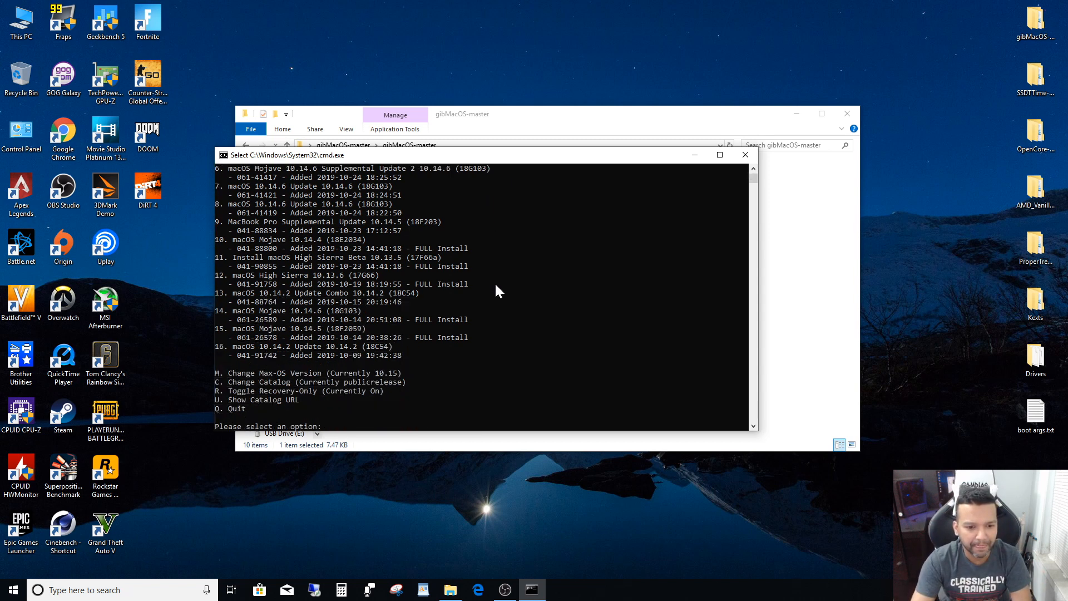
text(5)
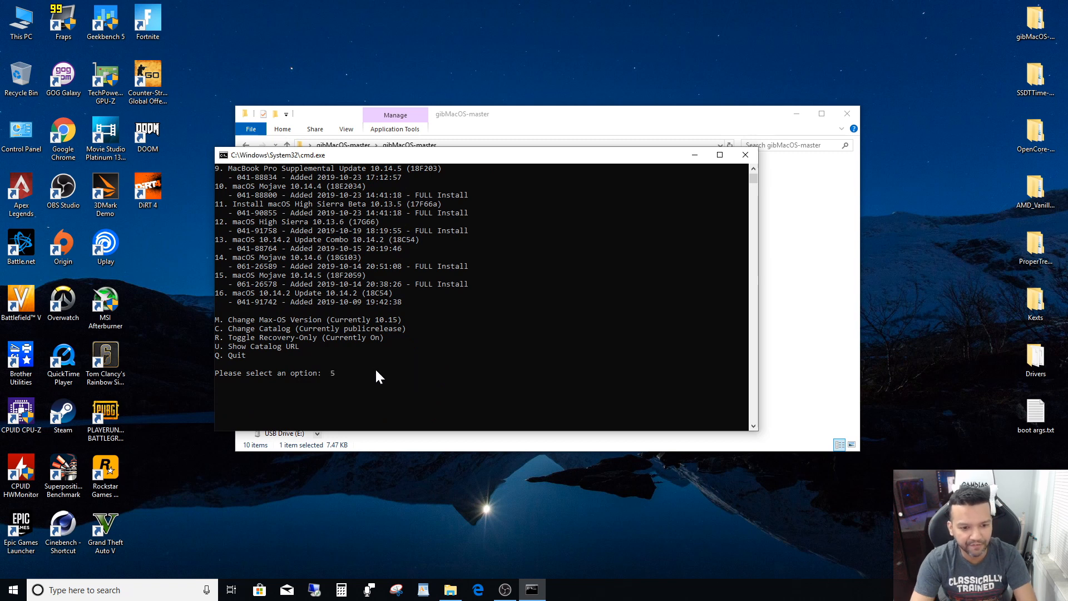
key(Return)
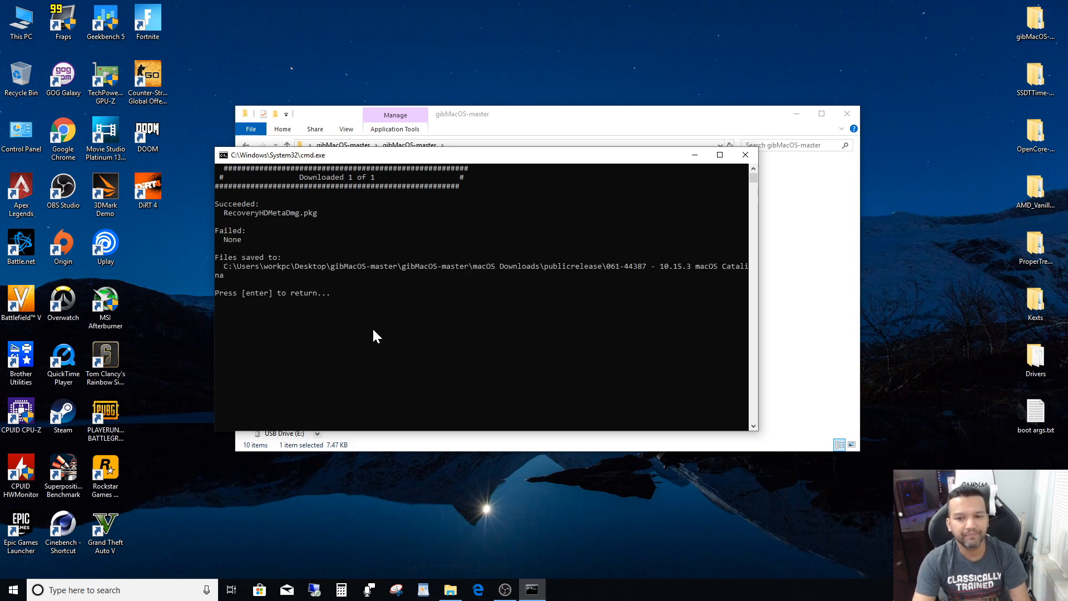
- Widen the gibMacOS console so the saved-files path fits on one line, and open a blank Notepad window beside it
drag(429, 157, 289, 88)
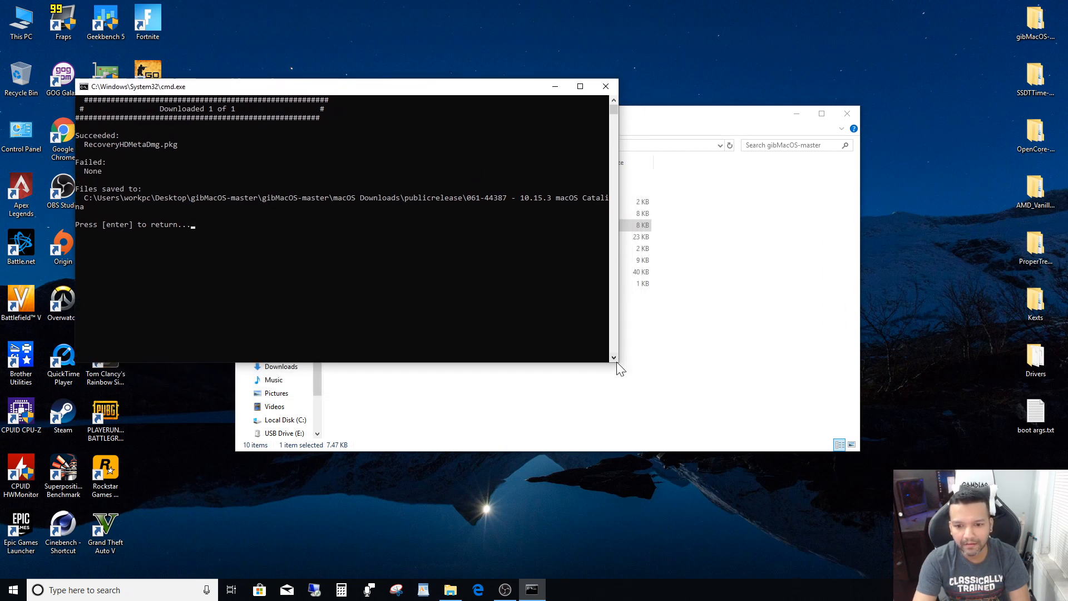
drag(617, 363, 670, 361)
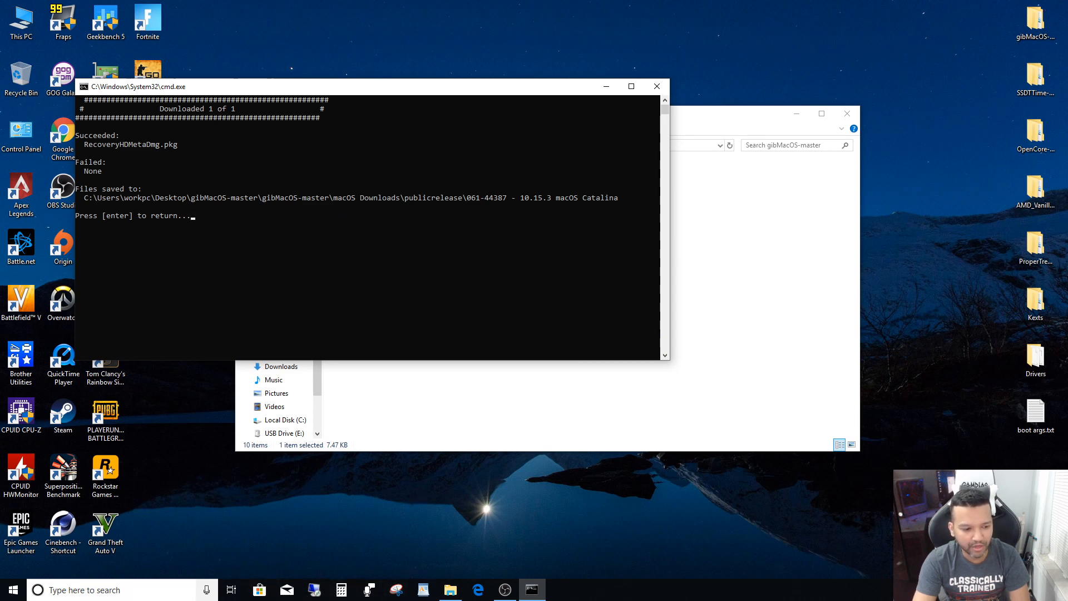
click(183, 589)
text(not)
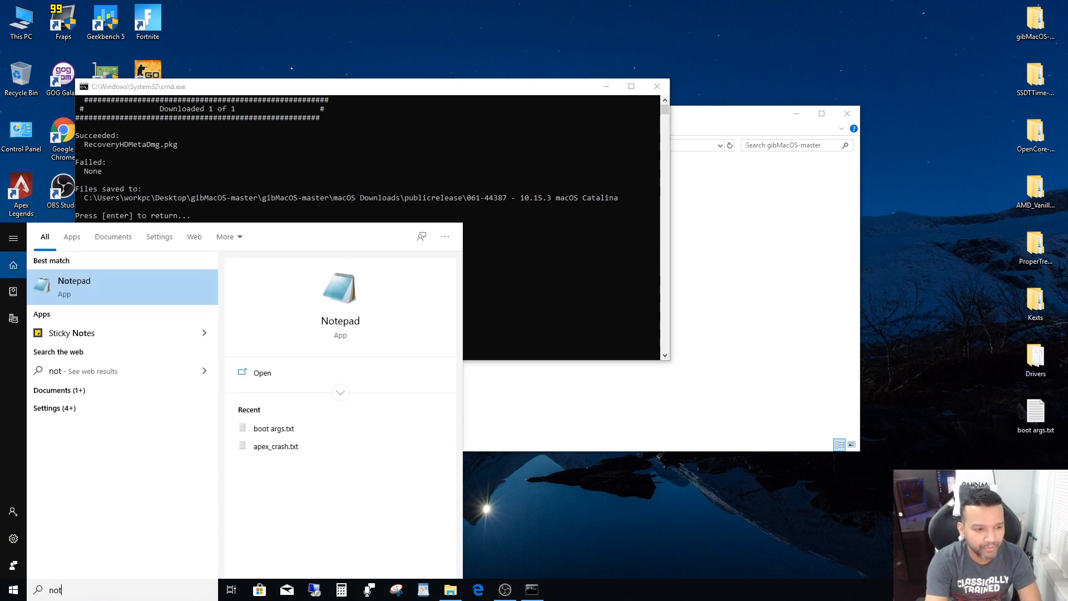
key(Return)
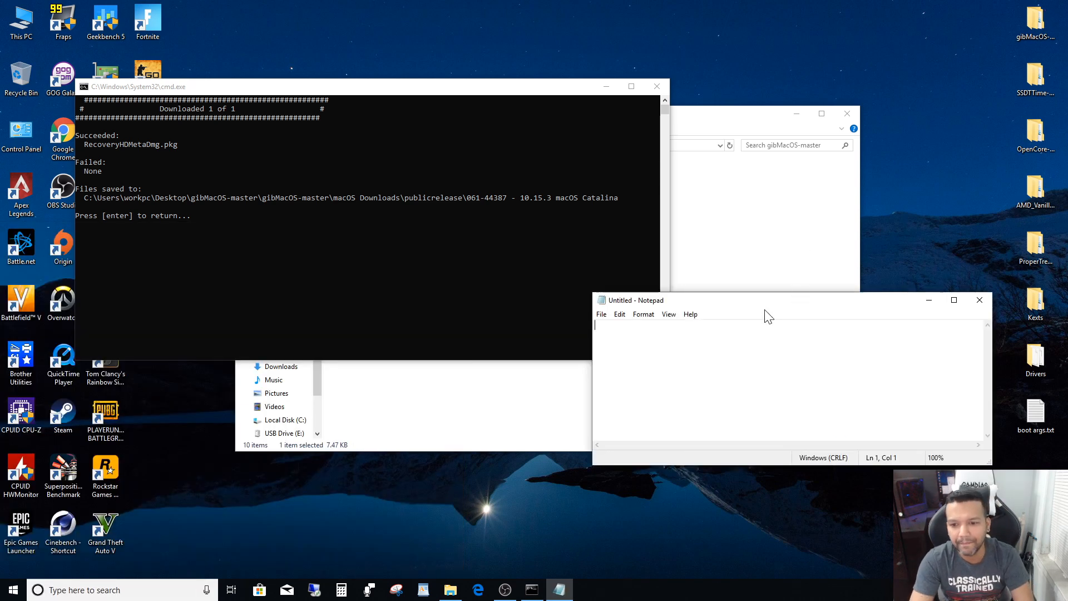
drag(765, 310, 737, 400)
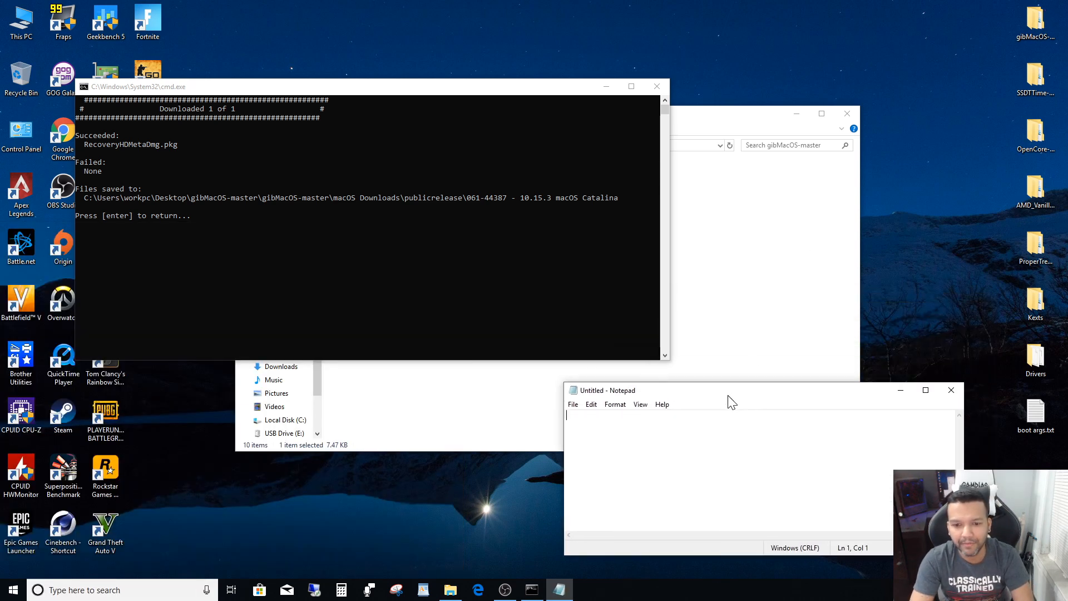
- Copy the full saved-files path of the Catalina download from the console into Notepad, and widen Notepad to fit it
click(617, 198)
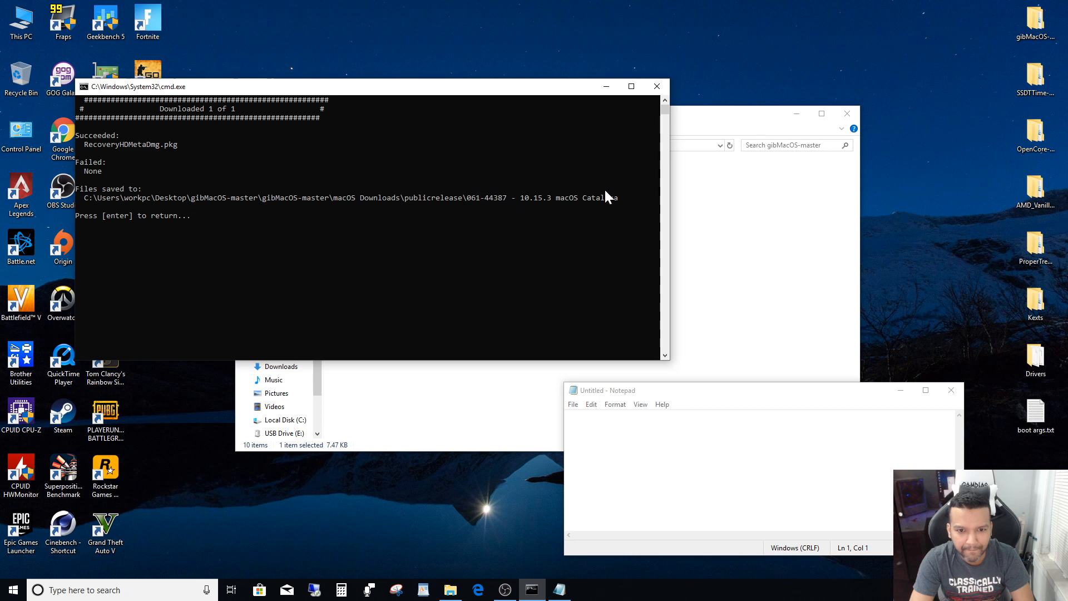
drag(616, 199, 167, 199)
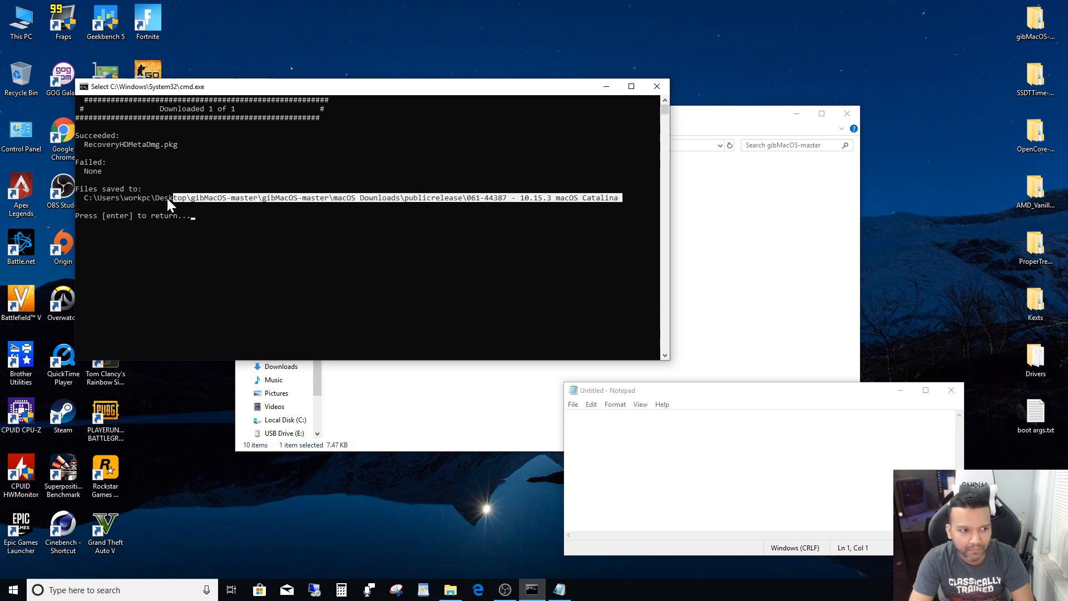
right_click(102, 195)
right_click(598, 432)
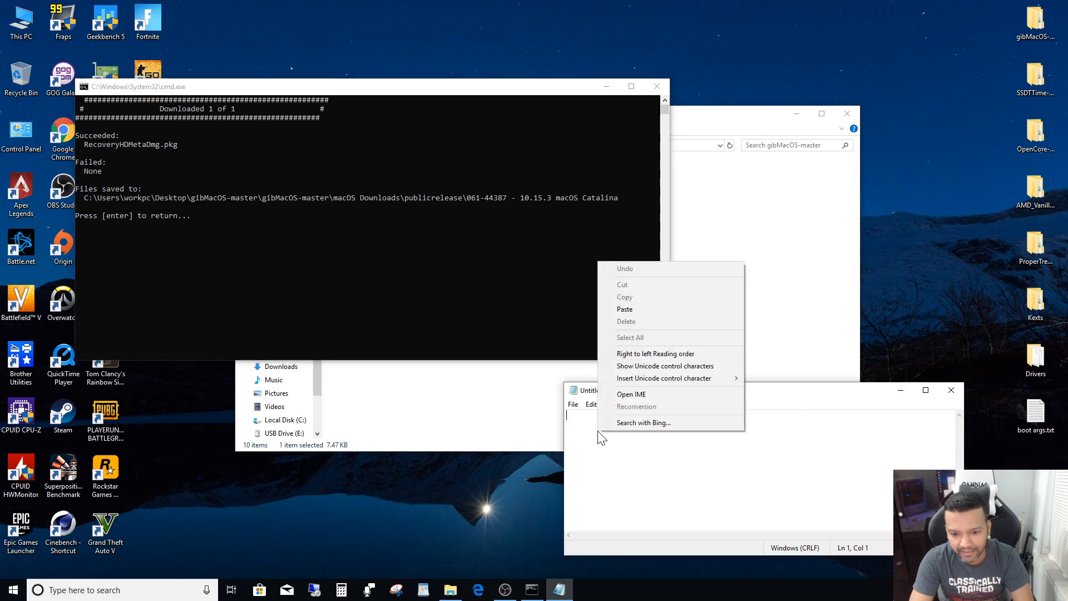
click(618, 308)
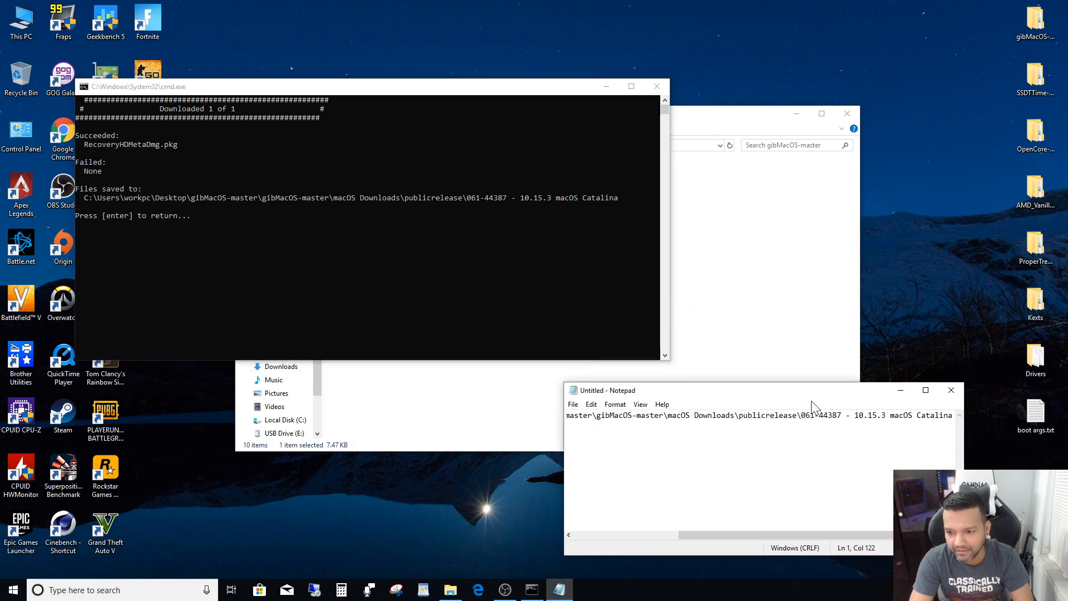
drag(813, 392, 762, 391)
drag(913, 556, 1044, 565)
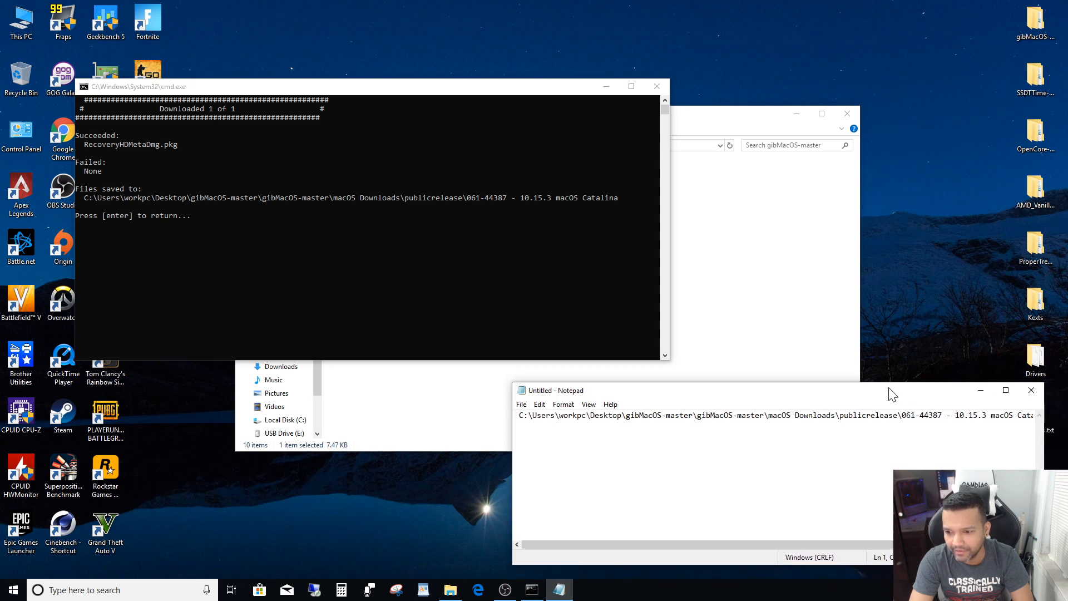
drag(891, 392, 829, 379)
drag(984, 552, 1015, 559)
drag(718, 386, 726, 399)
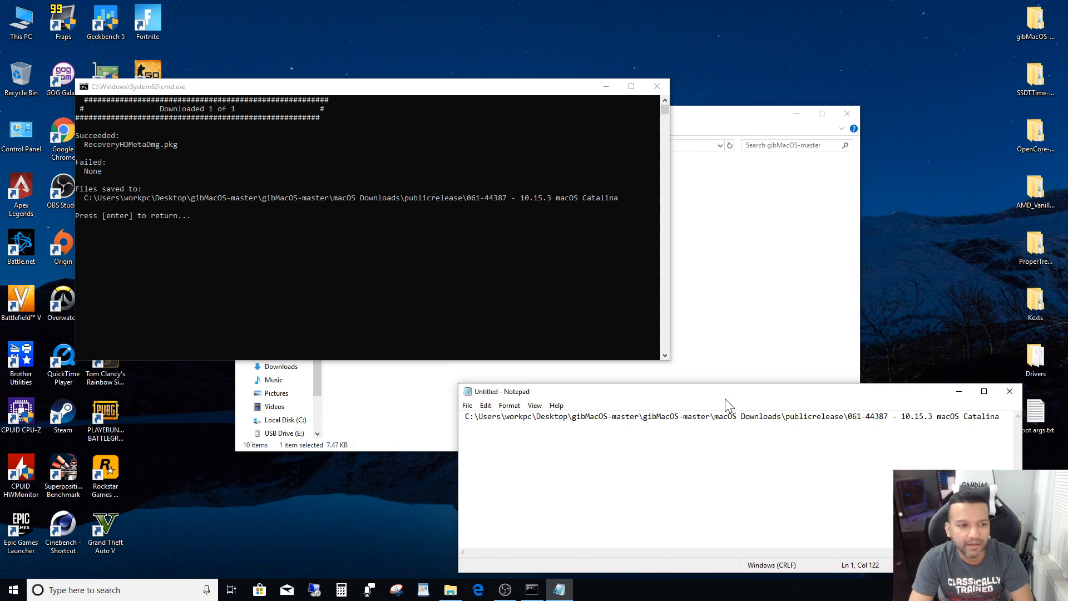
- Return to the gibMacOS main menu and quit the script
click(270, 230)
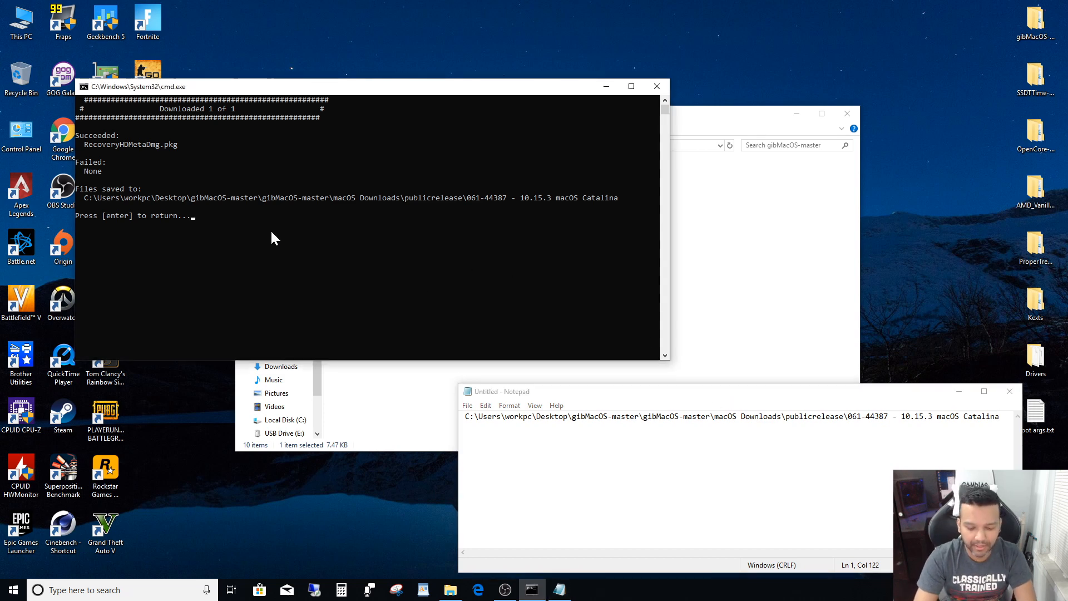
key(Return)
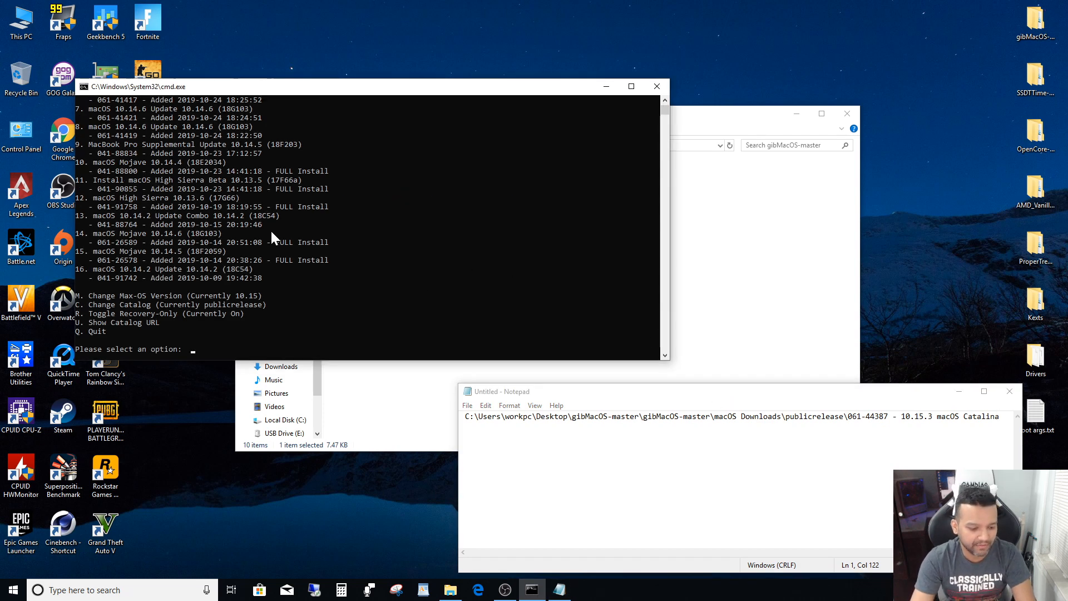
text(q)
key(Return)
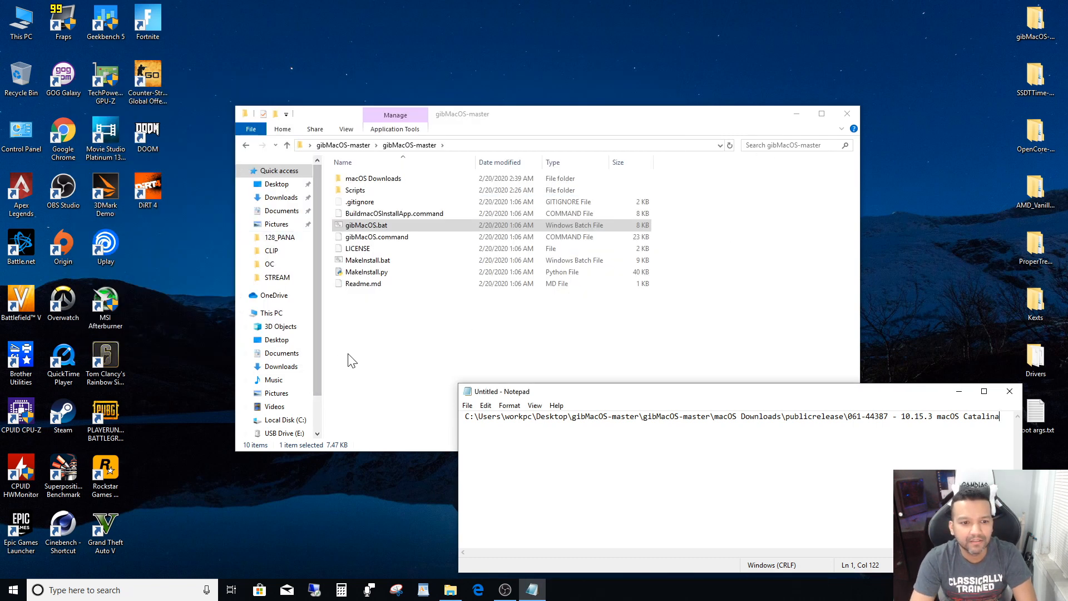
- Run MakeInstall.bat as administrator, choose the Kingston DataTraveler with OpenCore using option 1o, and confirm erasing the disk
click(365, 262)
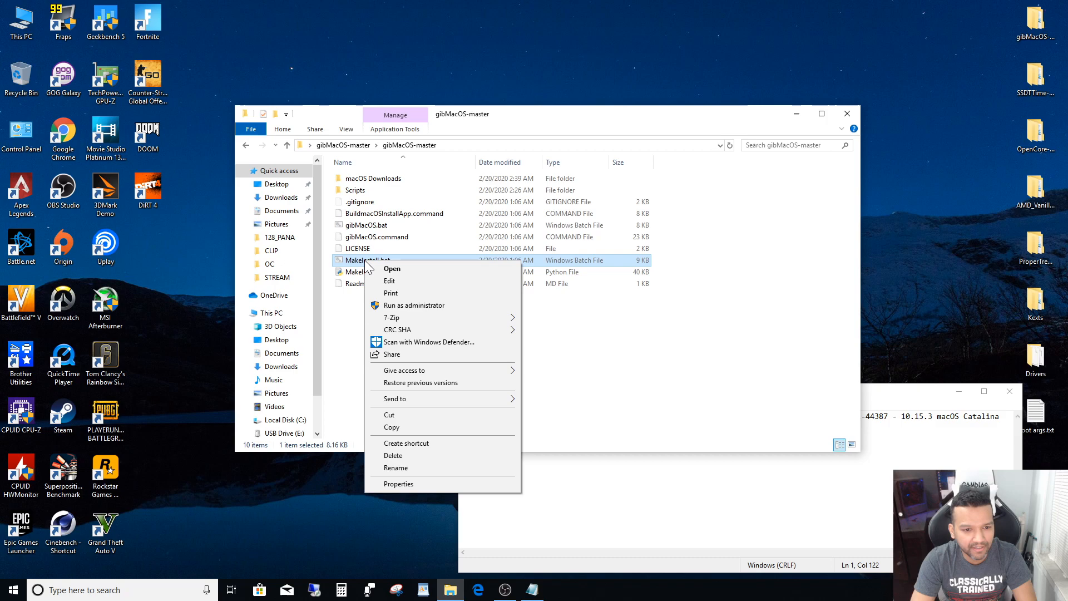
click(387, 307)
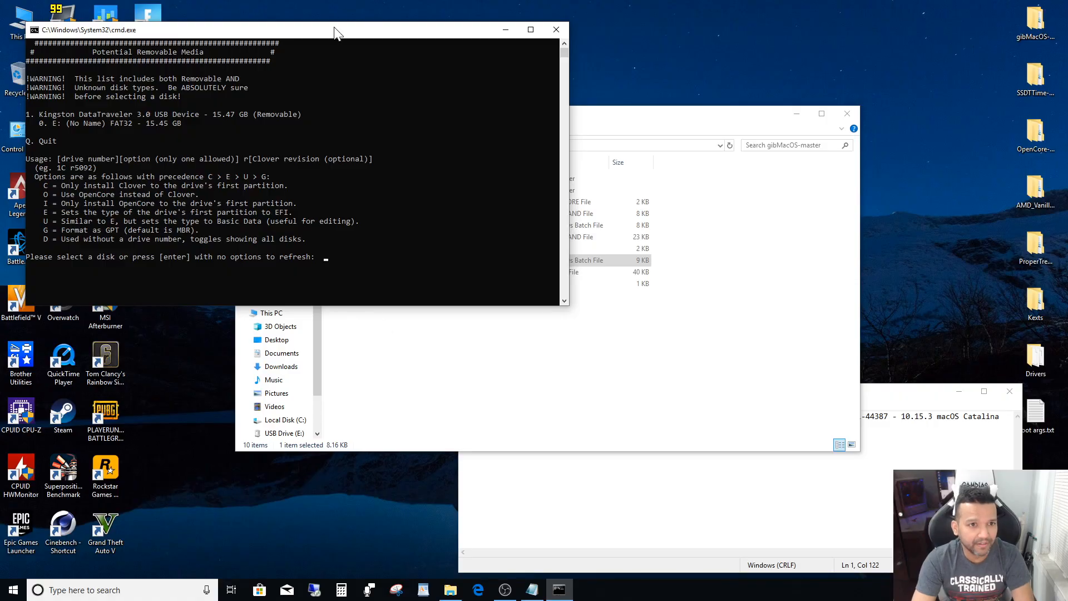
drag(335, 29, 441, 76)
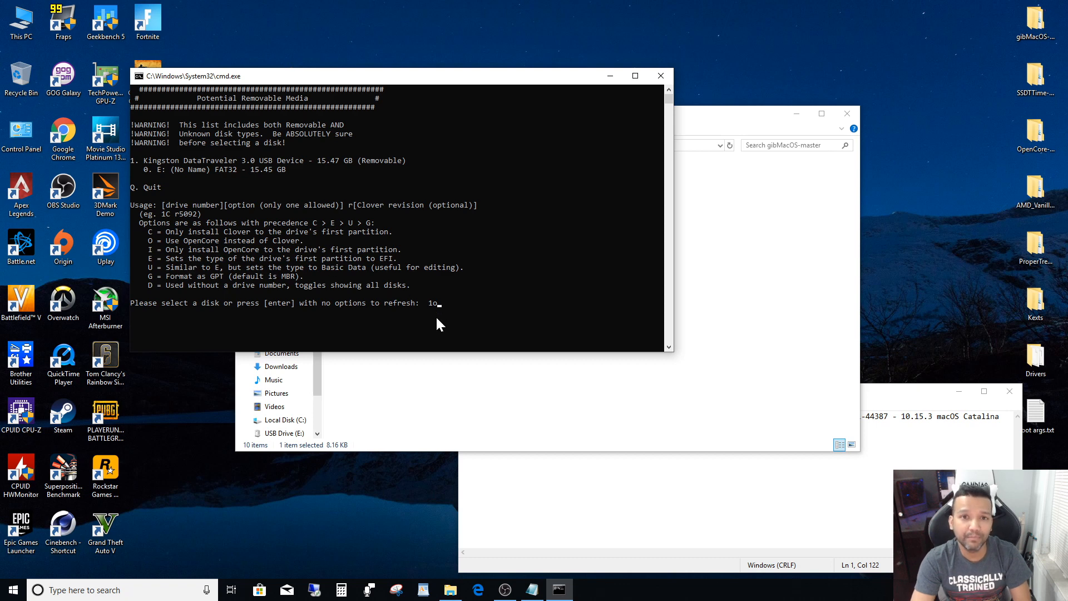
key(Return)
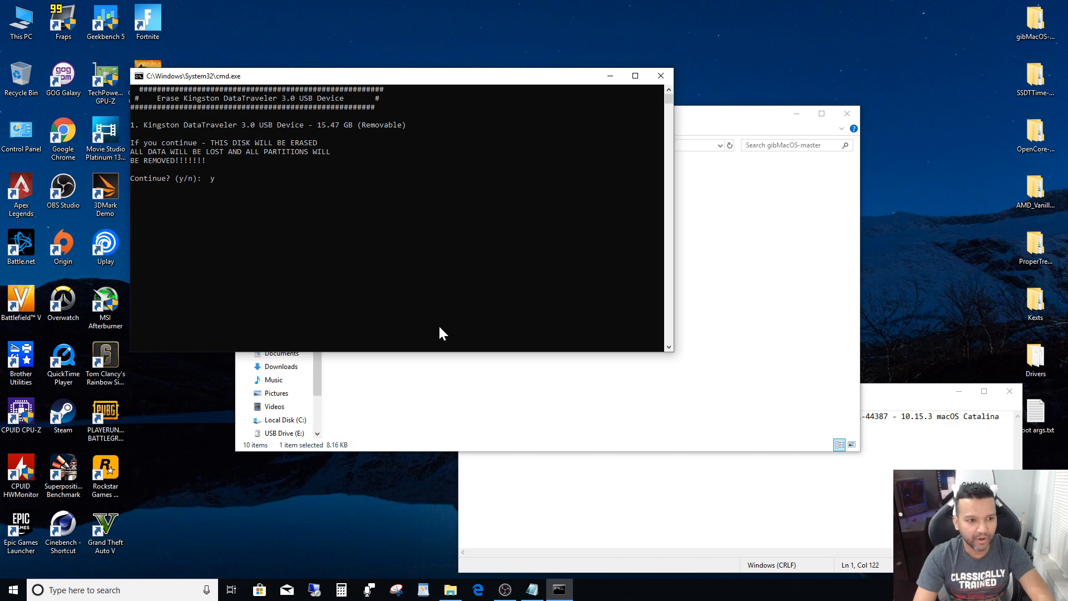
key(Return)
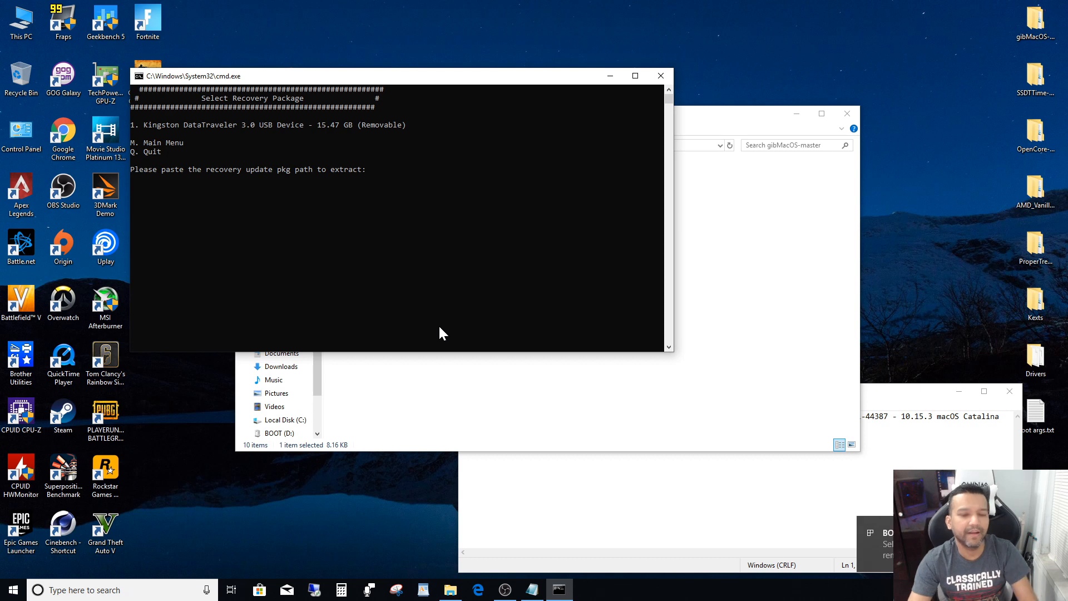
- Copy the Catalina download path from Notepad and submit it to MakeInstall as the recovery package path to extract
click(903, 403)
drag(1000, 416, 465, 416)
right_click(483, 415)
click(503, 281)
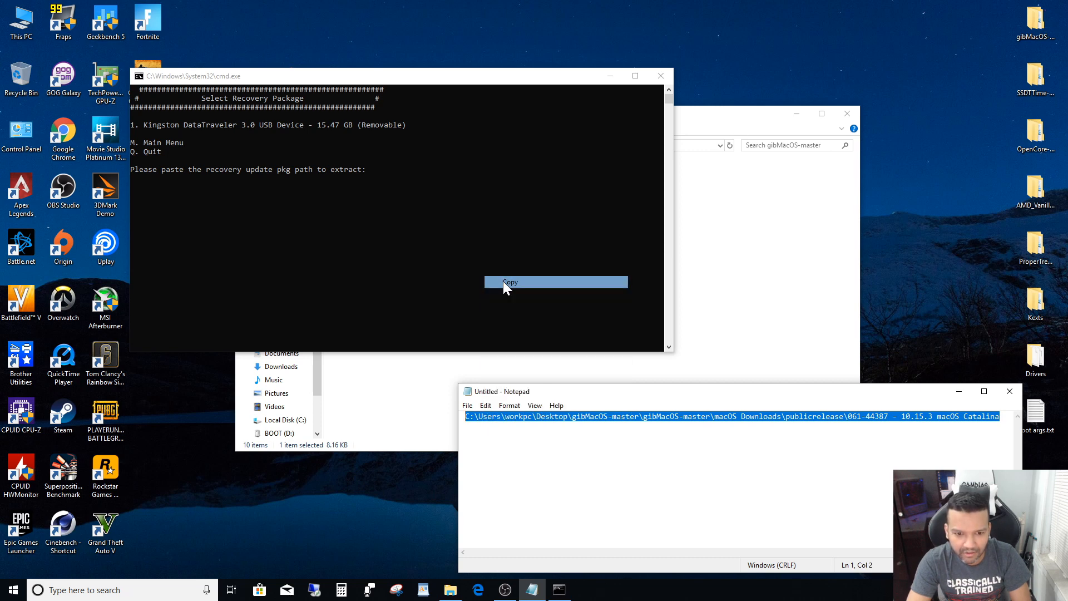
click(434, 76)
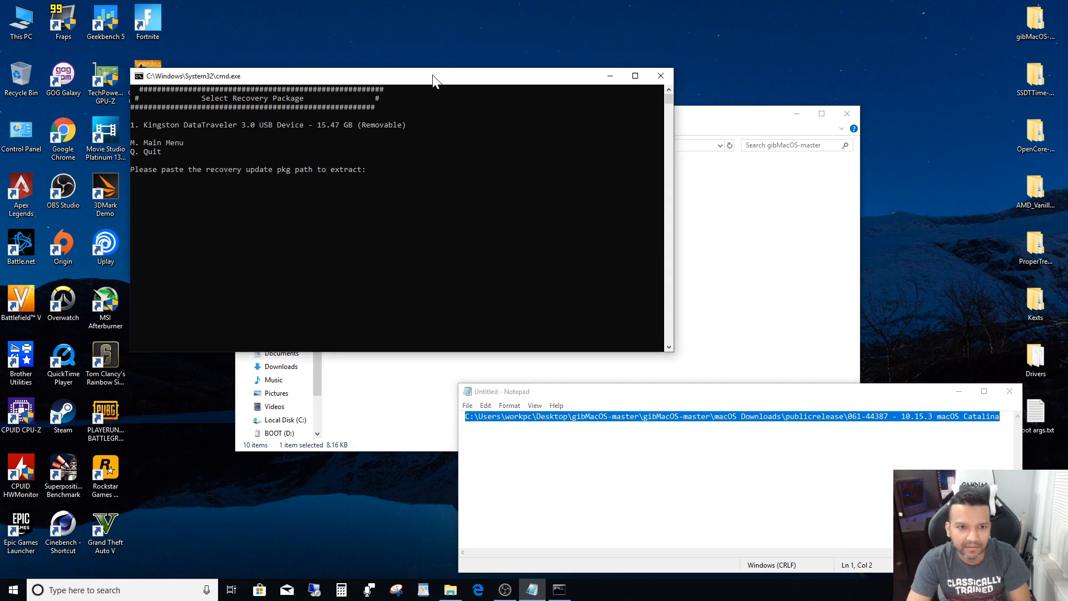
right_click(391, 183)
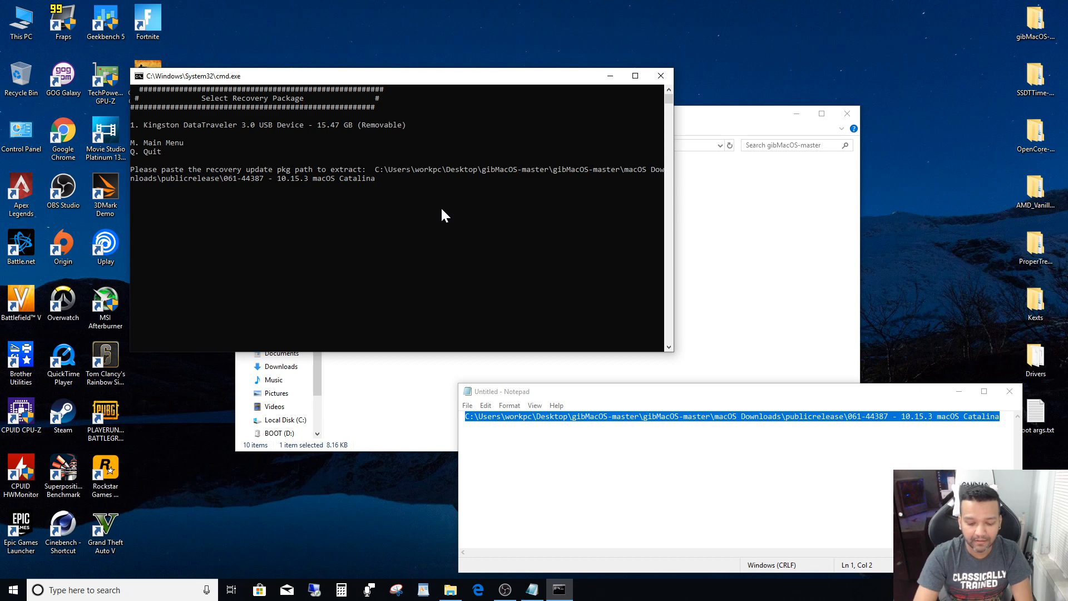
key(Return)
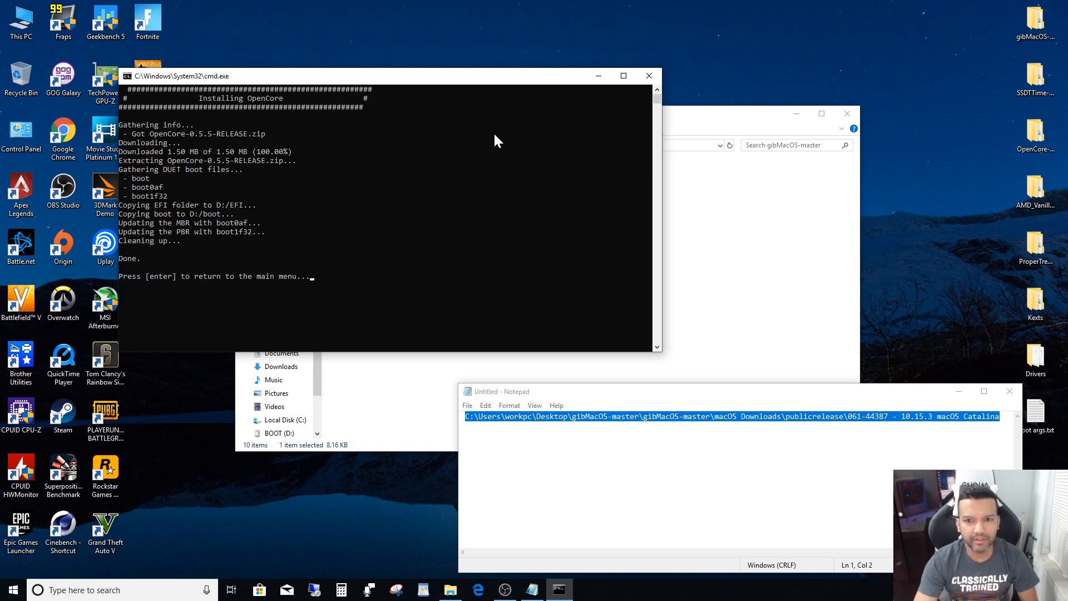
- Close the MakeInstall console, discard the unsaved Notepad note, and close the gibMacOS-master folder window
click(648, 77)
click(1006, 391)
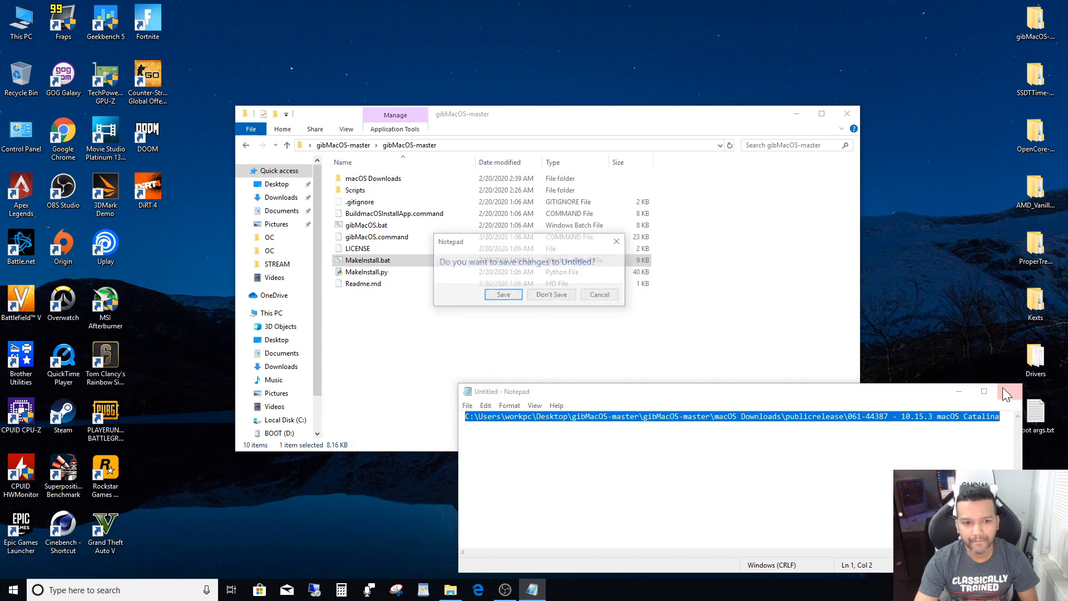
click(563, 296)
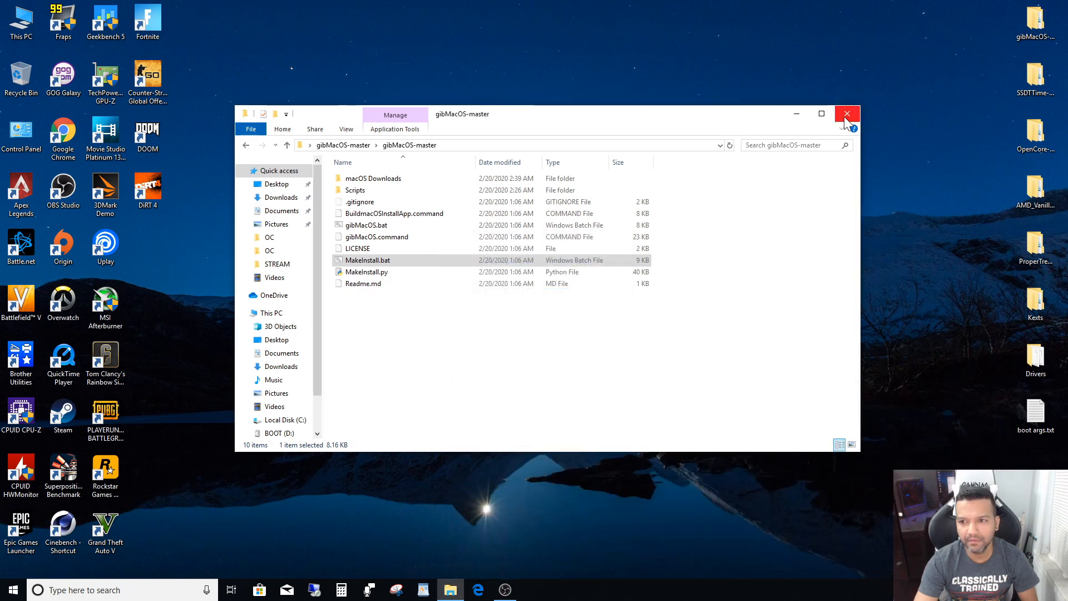
click(846, 115)
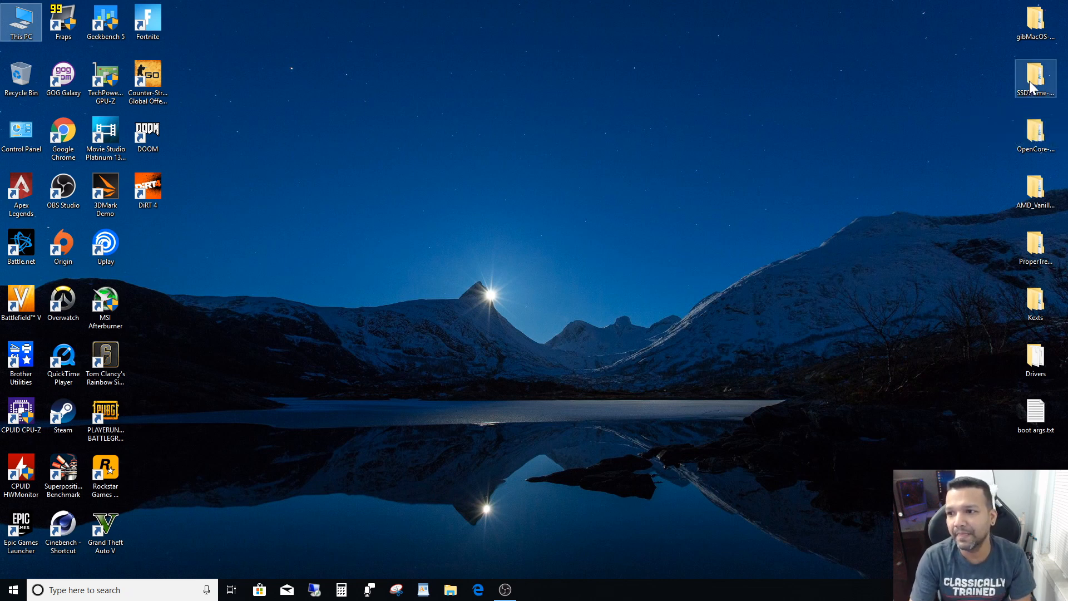
- Run SSDTTime.py from the inner SSDTTime-master folder, dump the system DSDT with option 4, and return to its main menu
double_click(1049, 89)
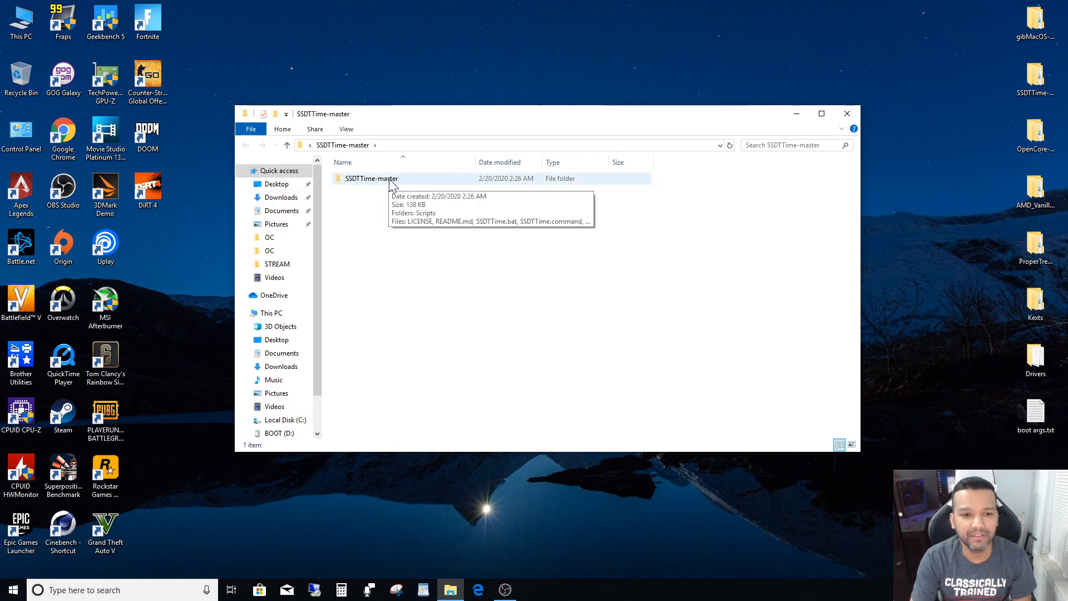
double_click(392, 182)
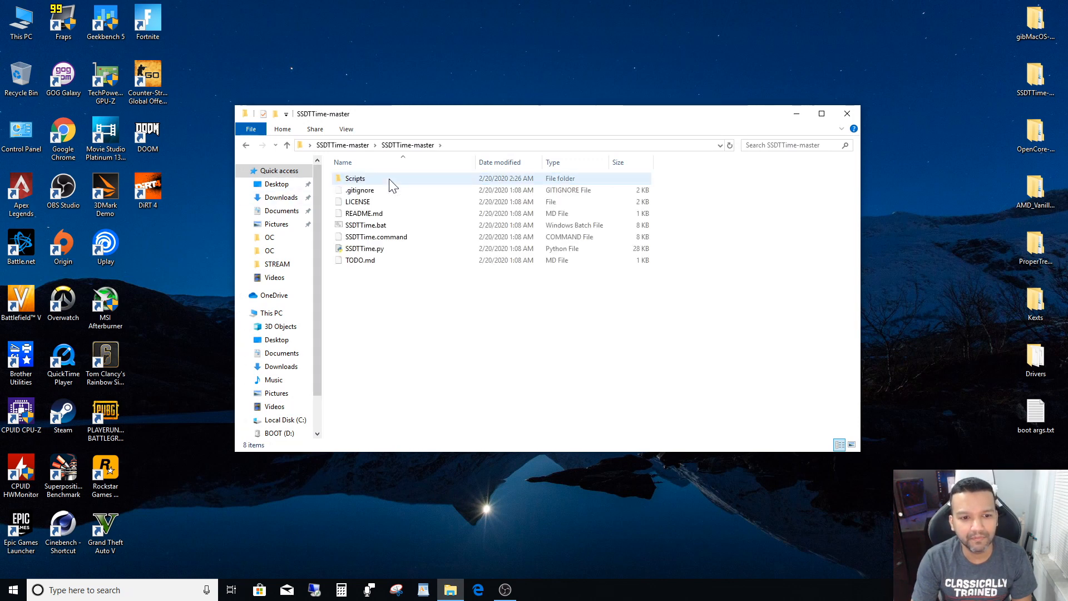
double_click(367, 249)
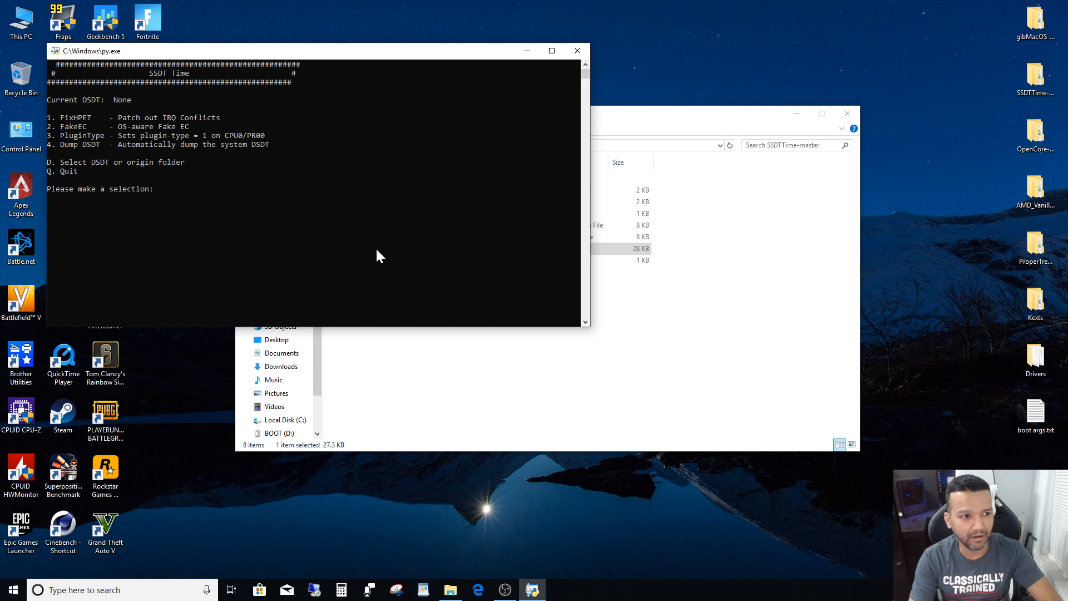
text(4)
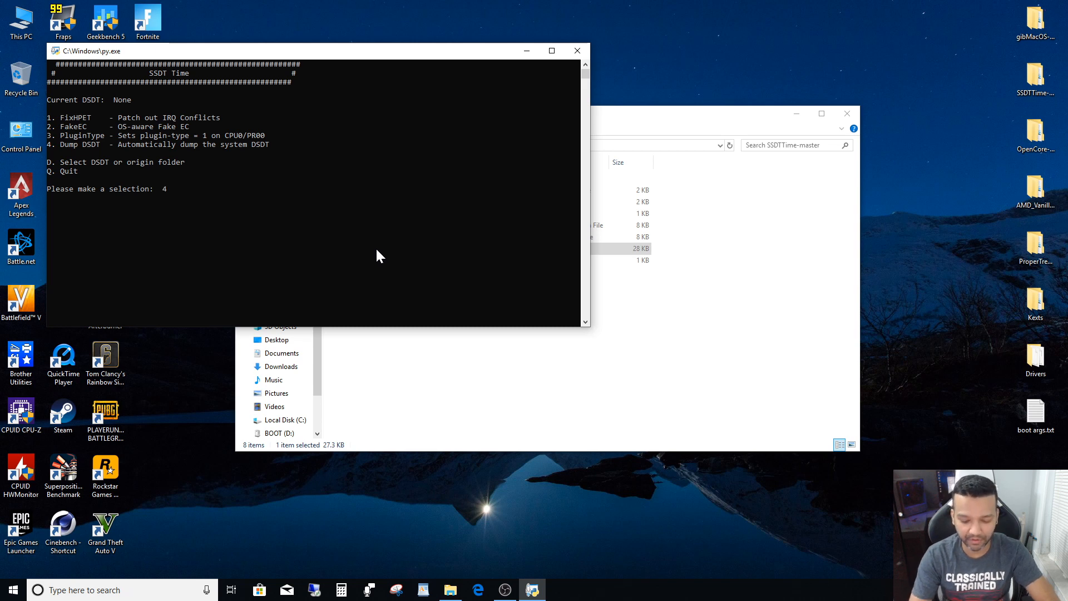
key(Return)
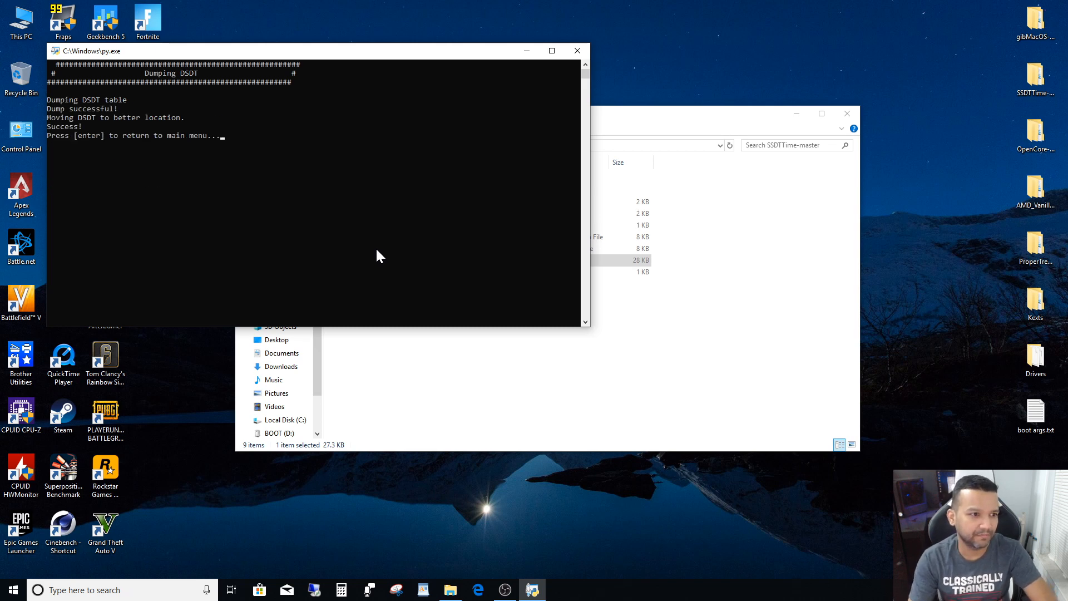
key(Return)
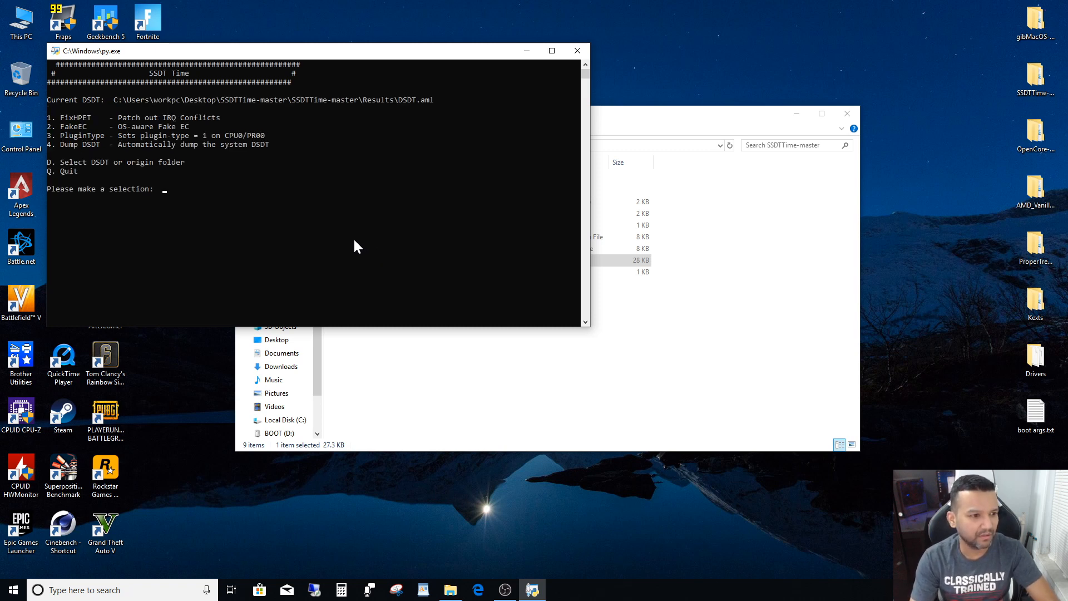
- Generate the OS-aware Fake EC SSDT with option 2 and close the SSDTTime console
text(2)
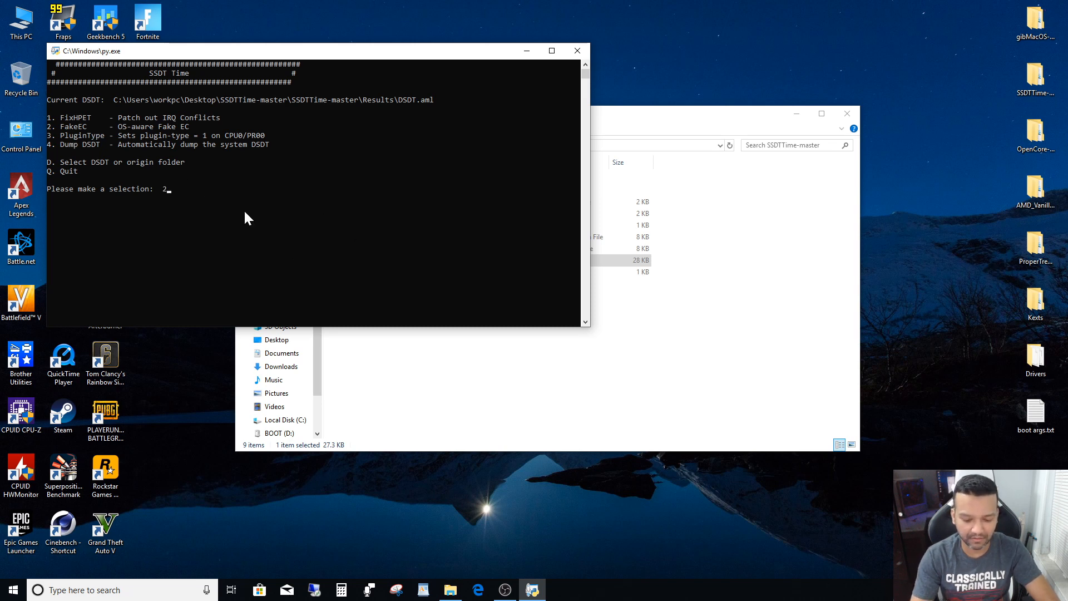
key(Return)
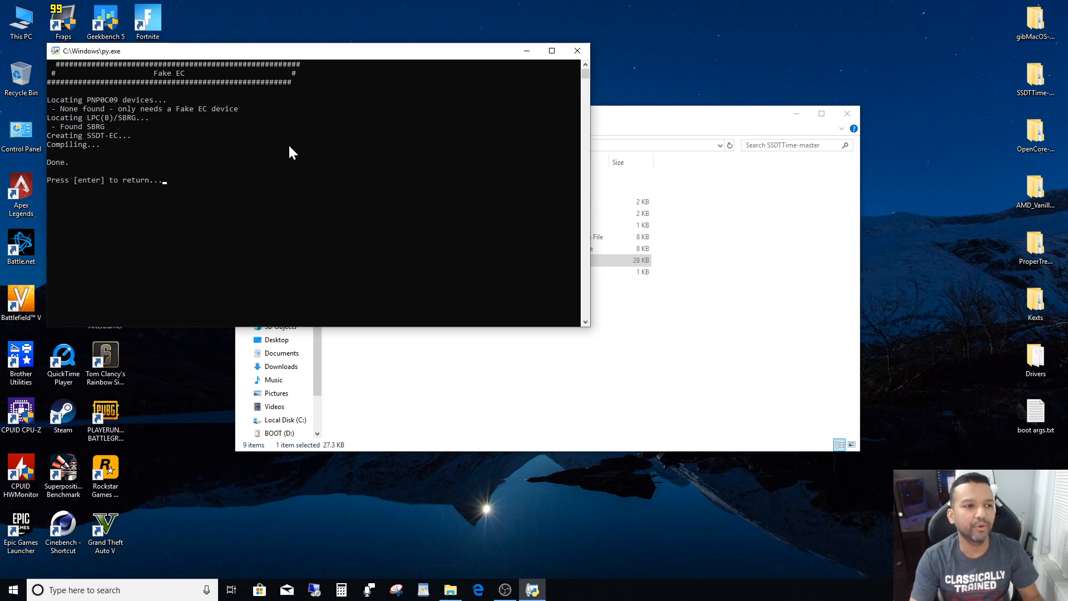
click(577, 51)
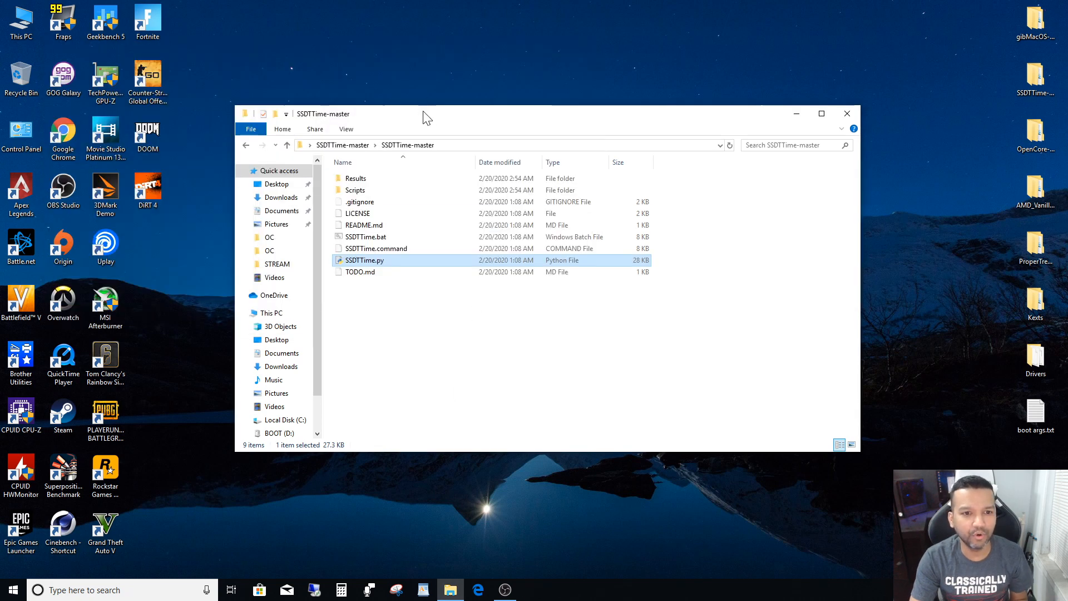
- Open the Results folder inside SSDTTime-master and move its window clear of the desktop icons for This PC
drag(427, 119, 569, 119)
click(579, 348)
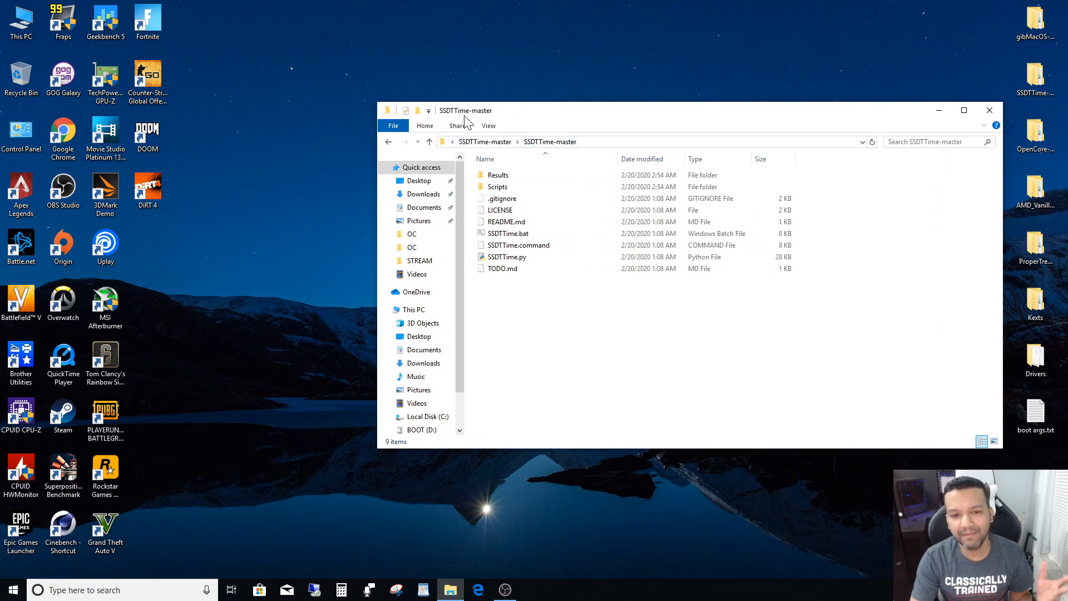
double_click(498, 177)
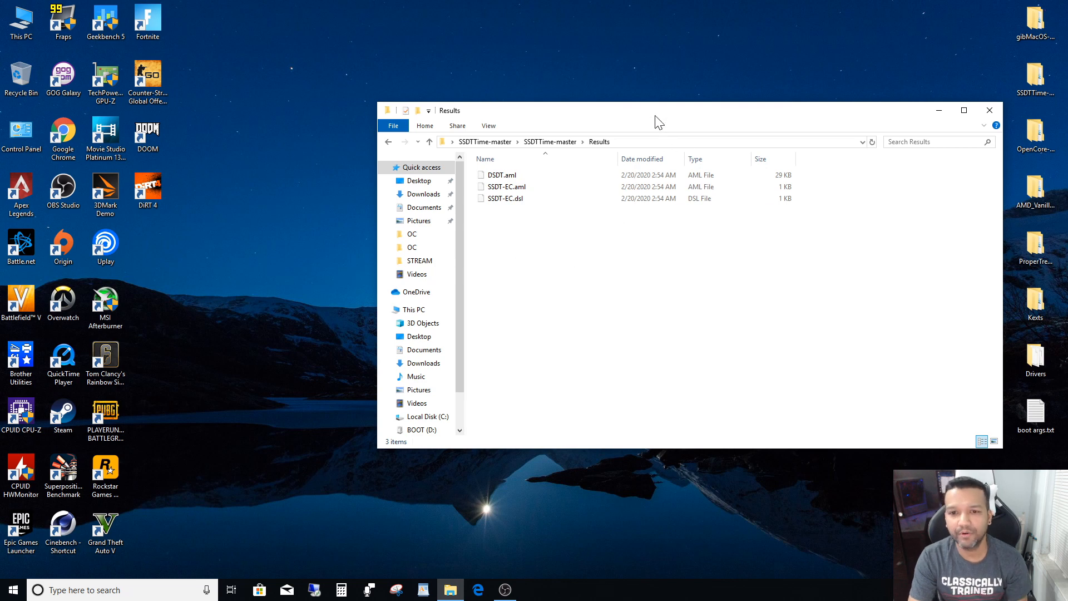
drag(655, 118, 685, 90)
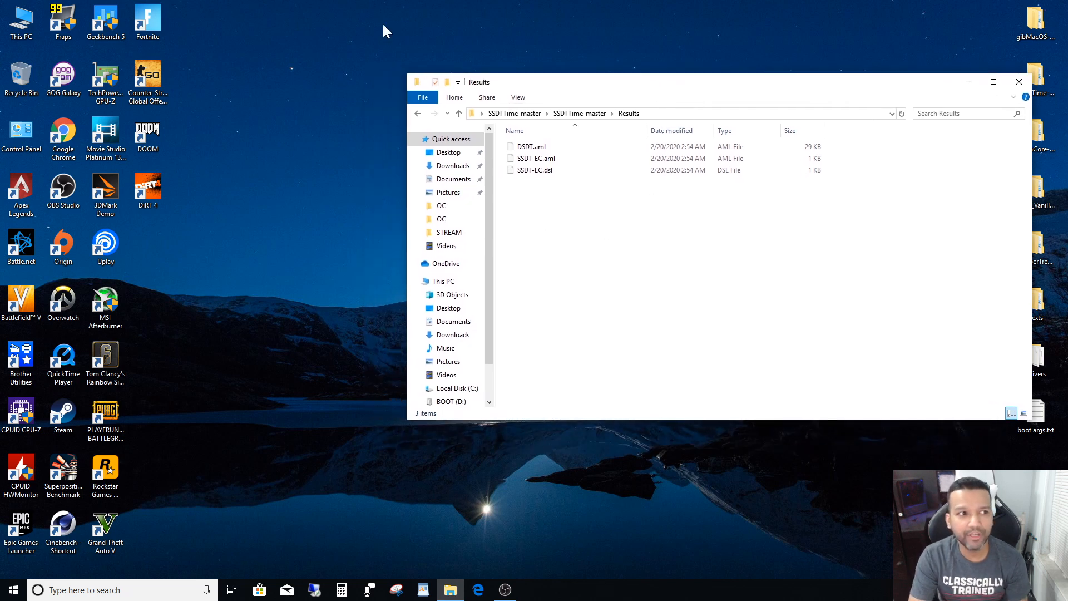
- Open the EFI\OC\ACPI folder of the BOOT (D:) drive in a second window
double_click(22, 19)
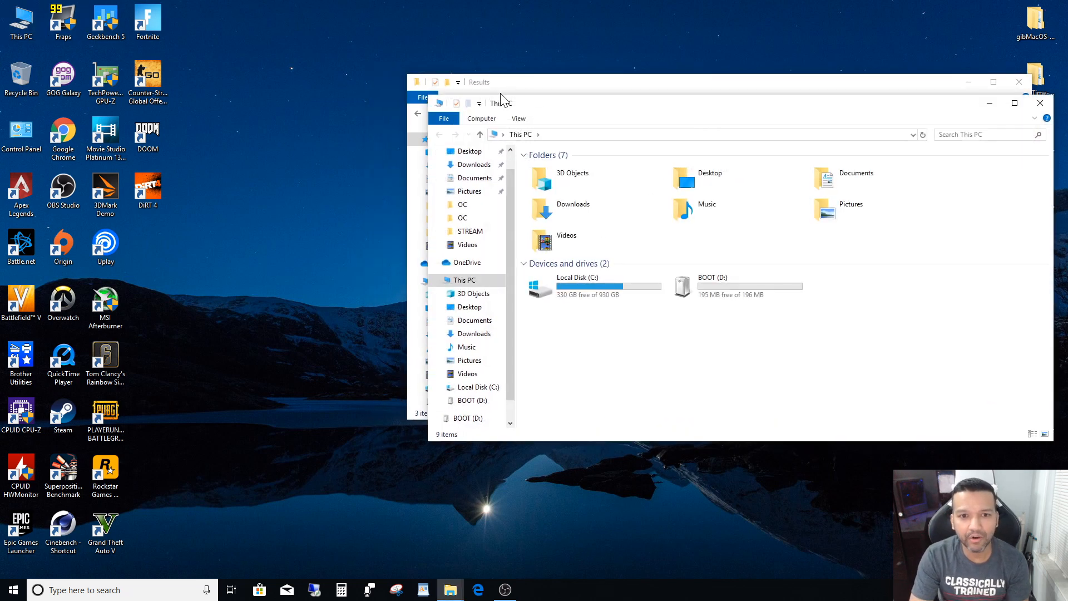
drag(585, 109, 170, 104)
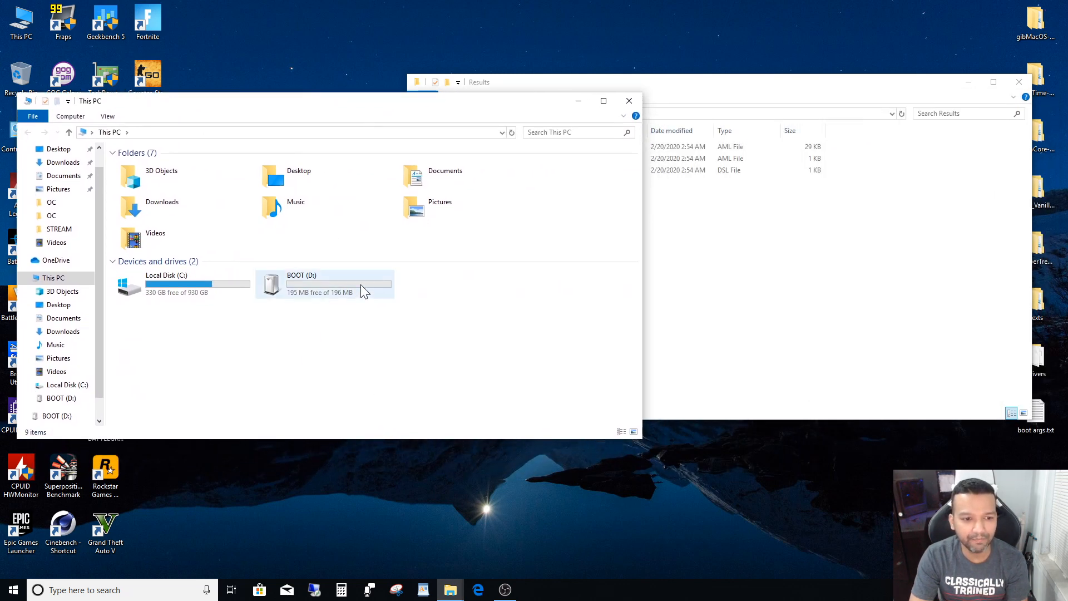
double_click(314, 301)
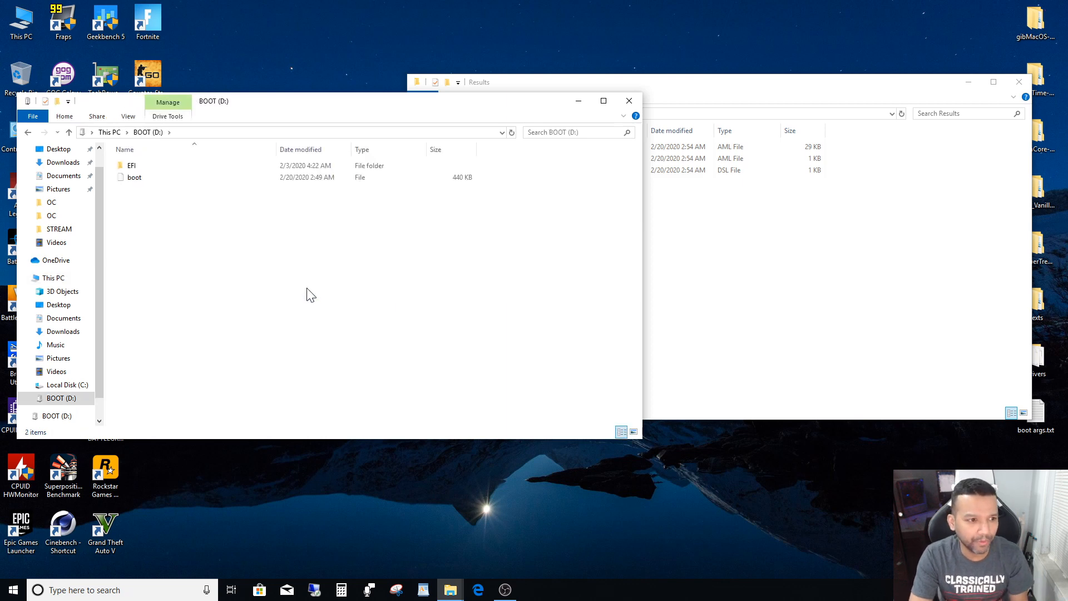
double_click(119, 168)
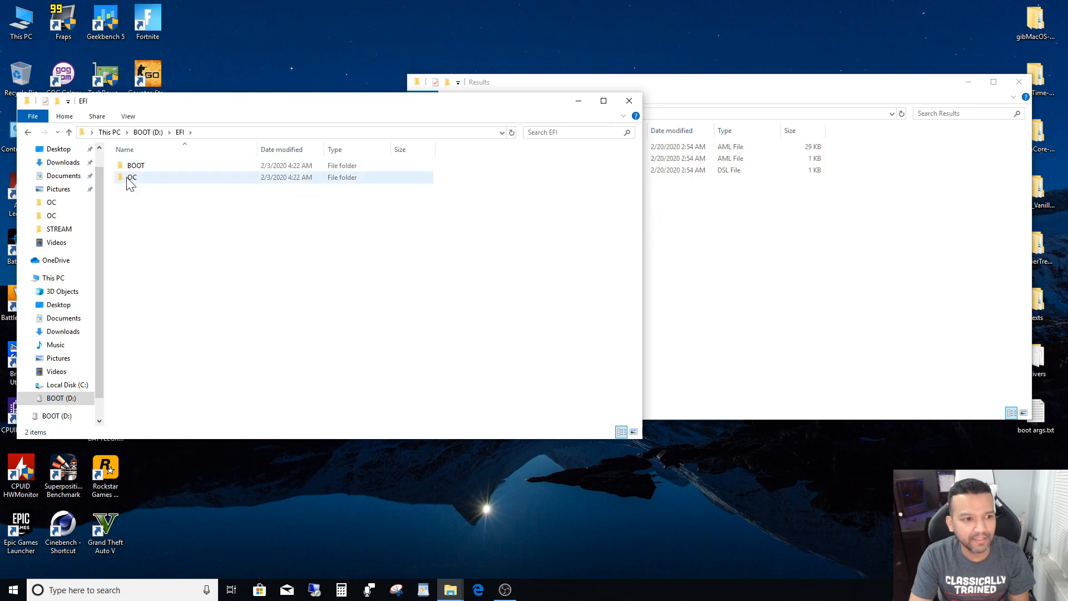
double_click(130, 181)
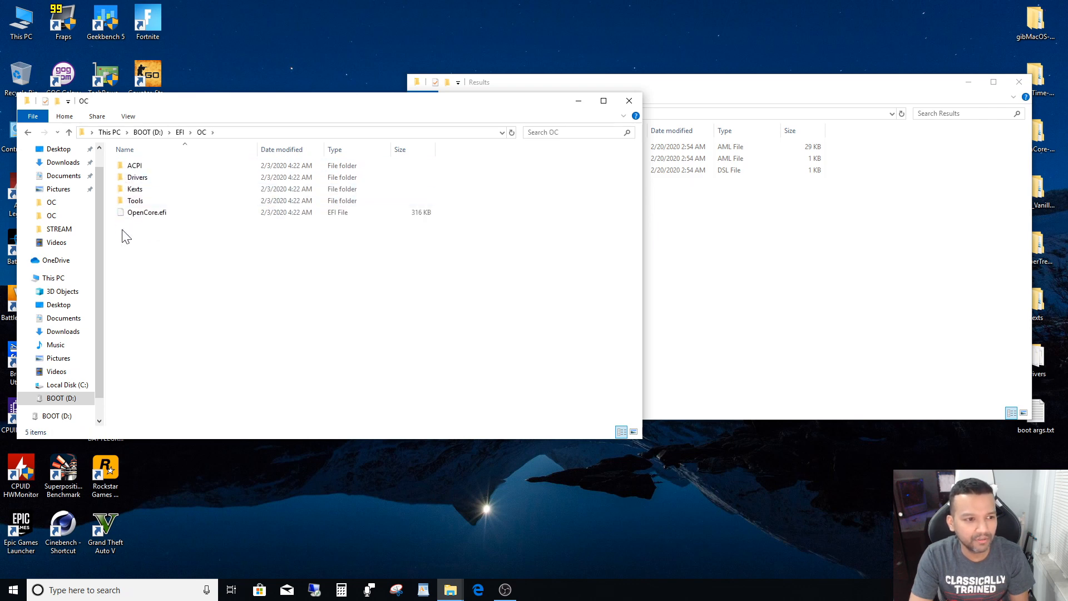
double_click(137, 167)
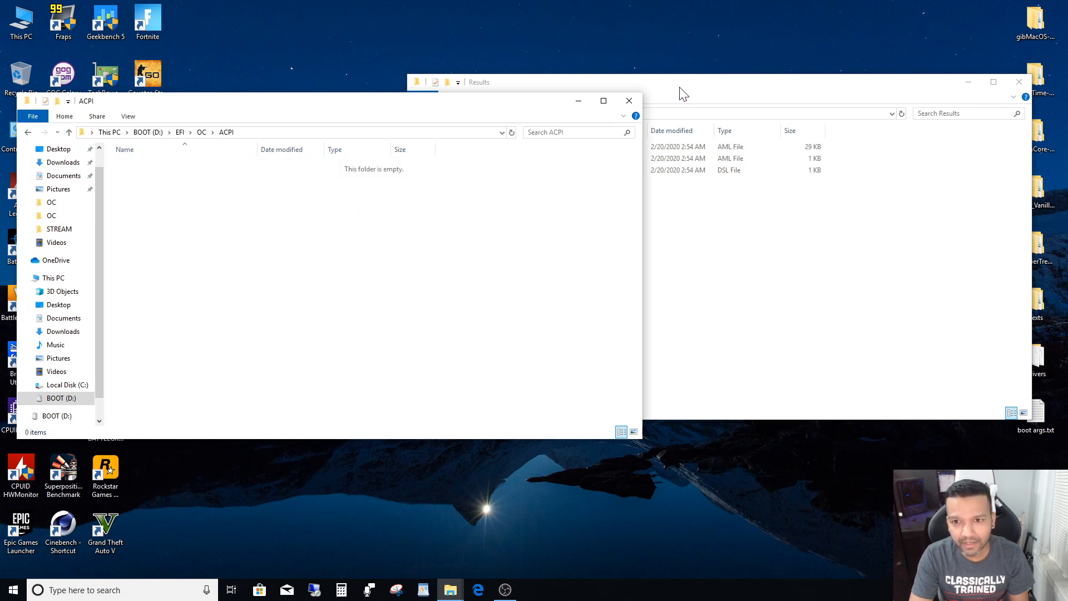
- Arrange the ACPI and Results windows side by side, copy DSDT.aml, SSDT-EC.aml and SSDT-EC.dsl into ACPI, and close Results
drag(682, 89, 720, 96)
click(398, 106)
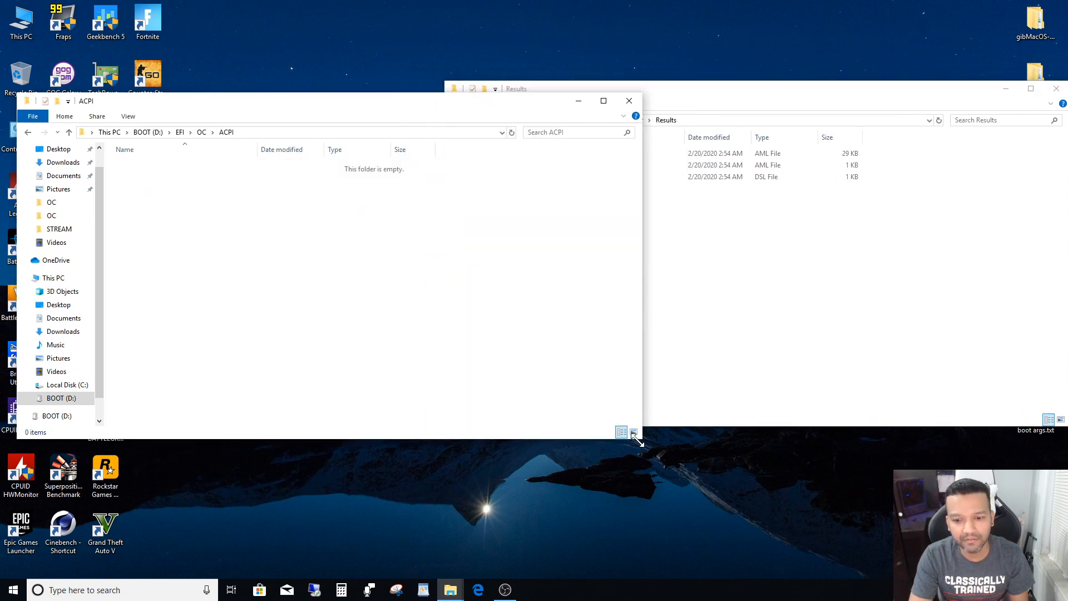
drag(640, 441, 428, 408)
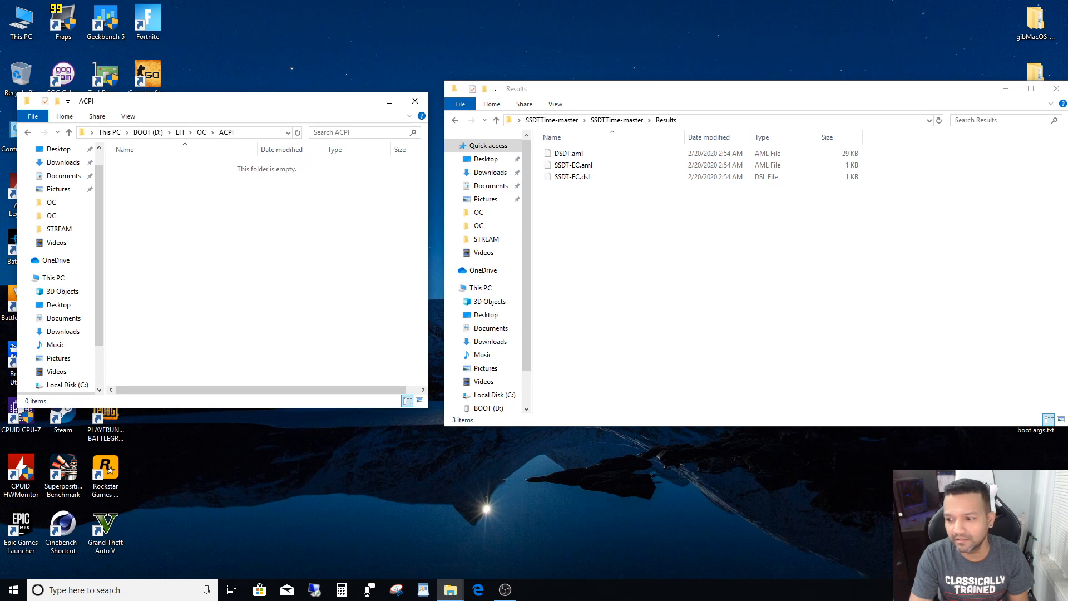
drag(896, 85, 867, 83)
drag(1041, 426, 884, 337)
drag(714, 95, 797, 131)
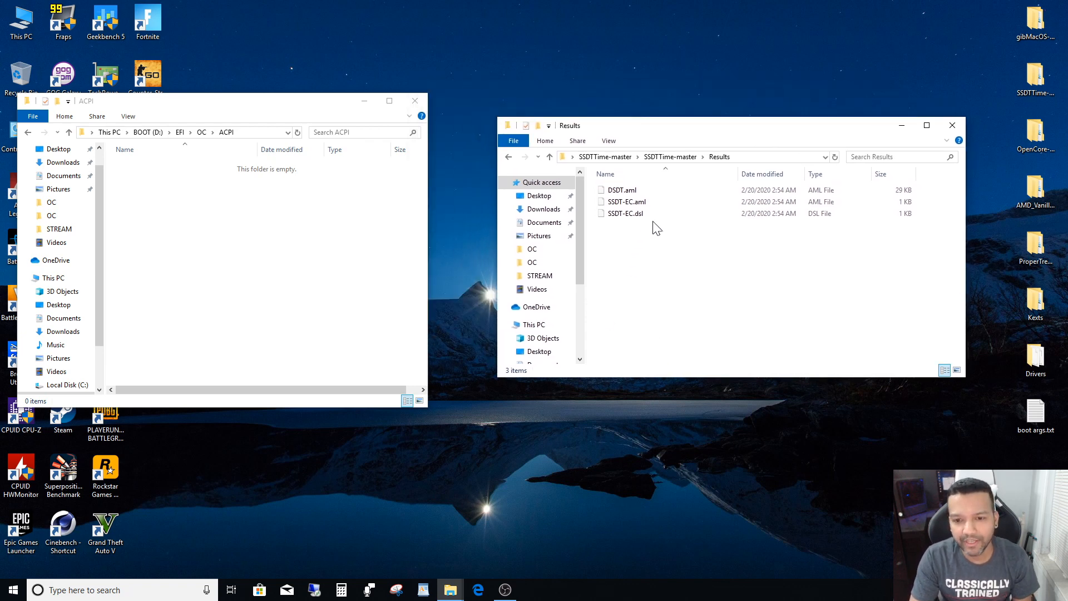
drag(661, 231, 270, 242)
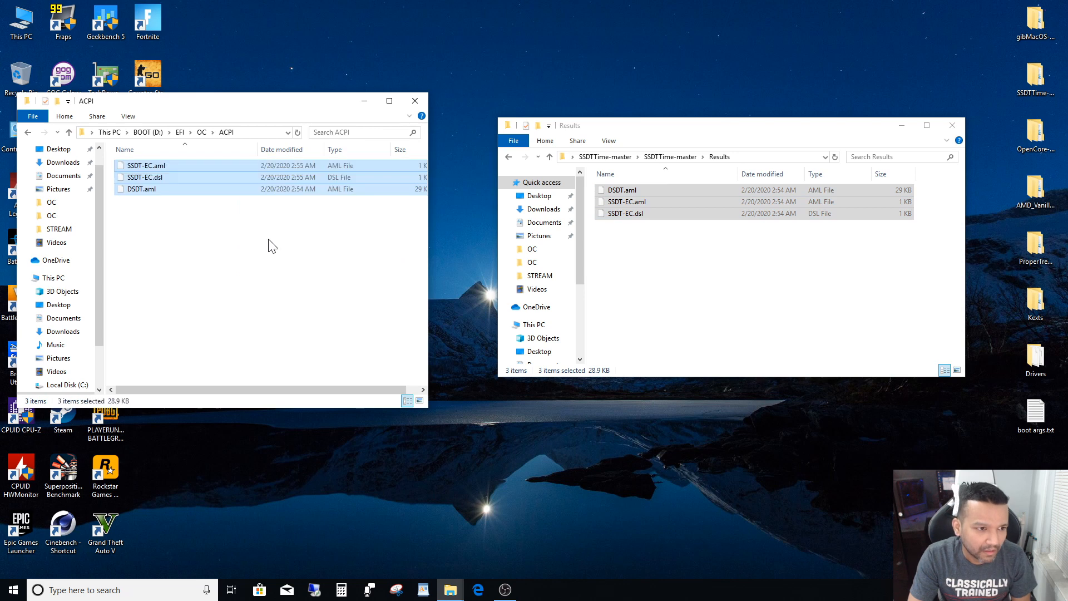
click(245, 268)
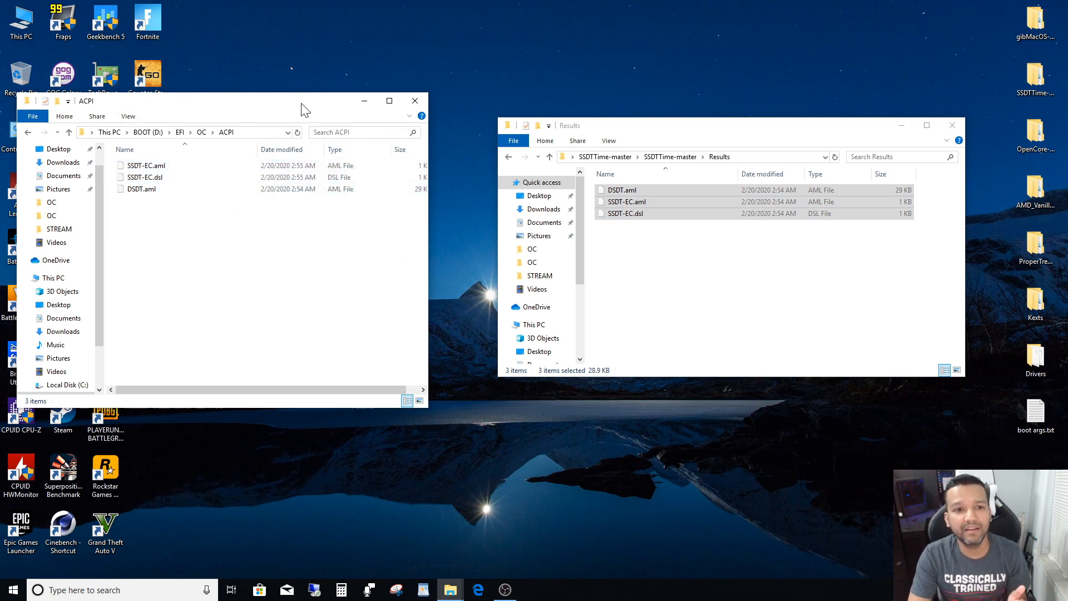
drag(305, 110, 328, 108)
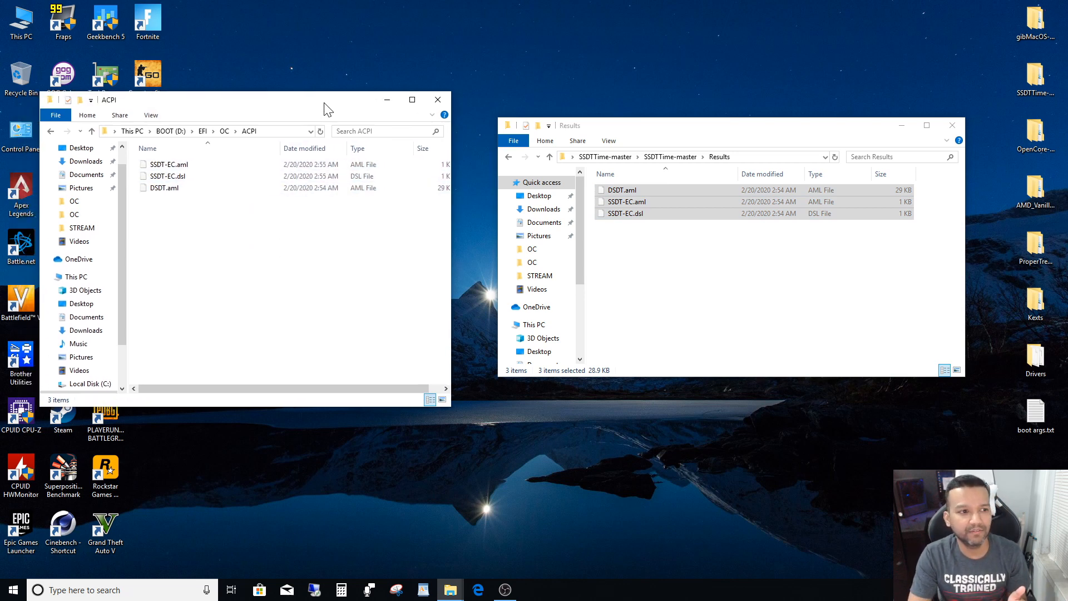
click(953, 127)
- Permanently delete all four default EFI files from the EFI\OC\Drivers folder on BOOT (D:)
drag(331, 103, 407, 99)
click(127, 127)
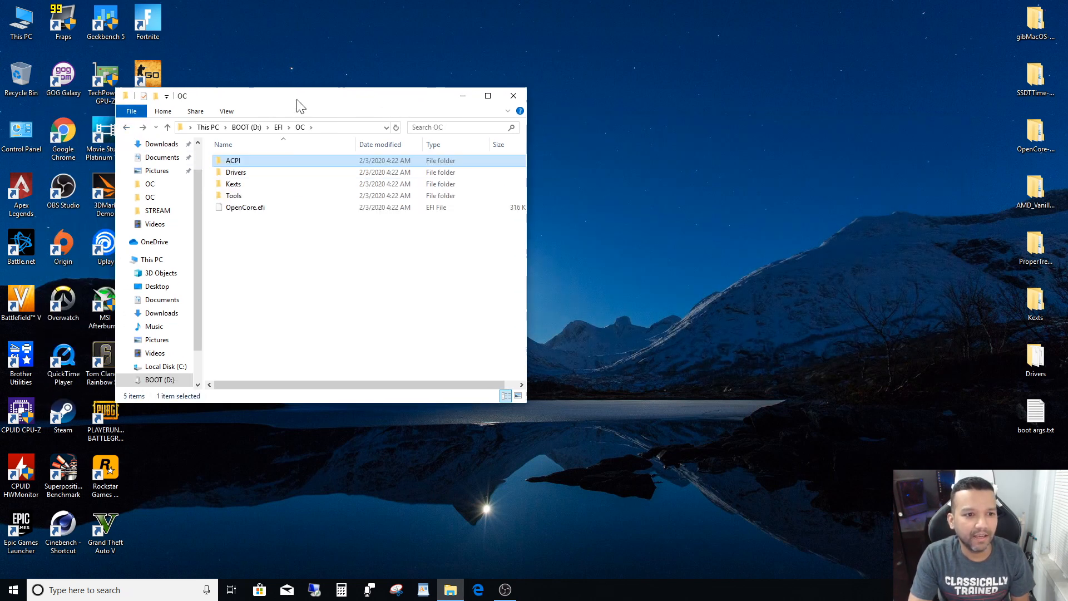
drag(295, 104, 280, 78)
double_click(226, 148)
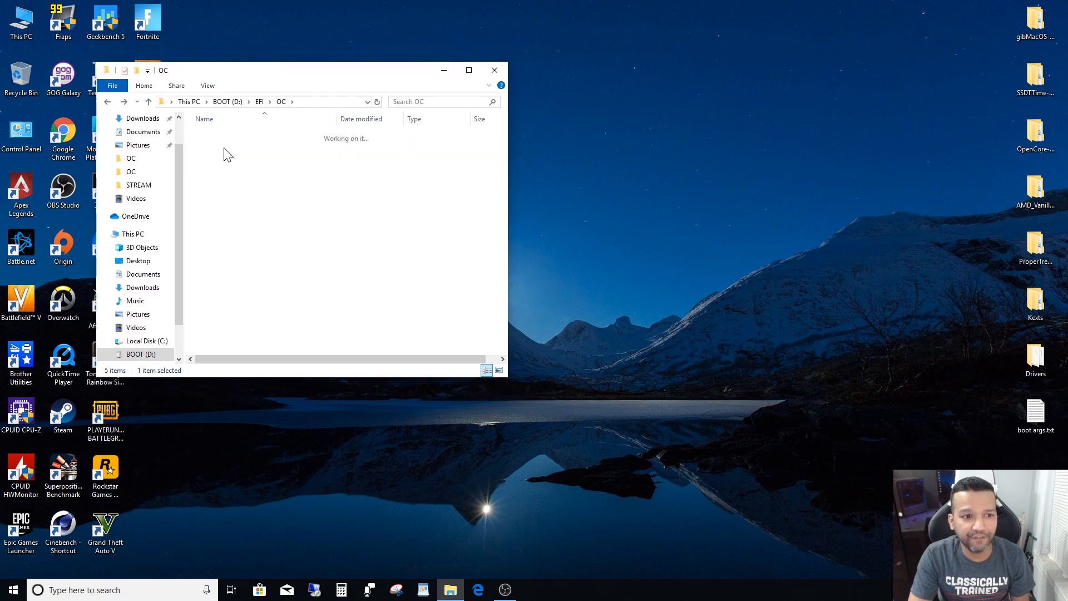
drag(246, 170, 232, 136)
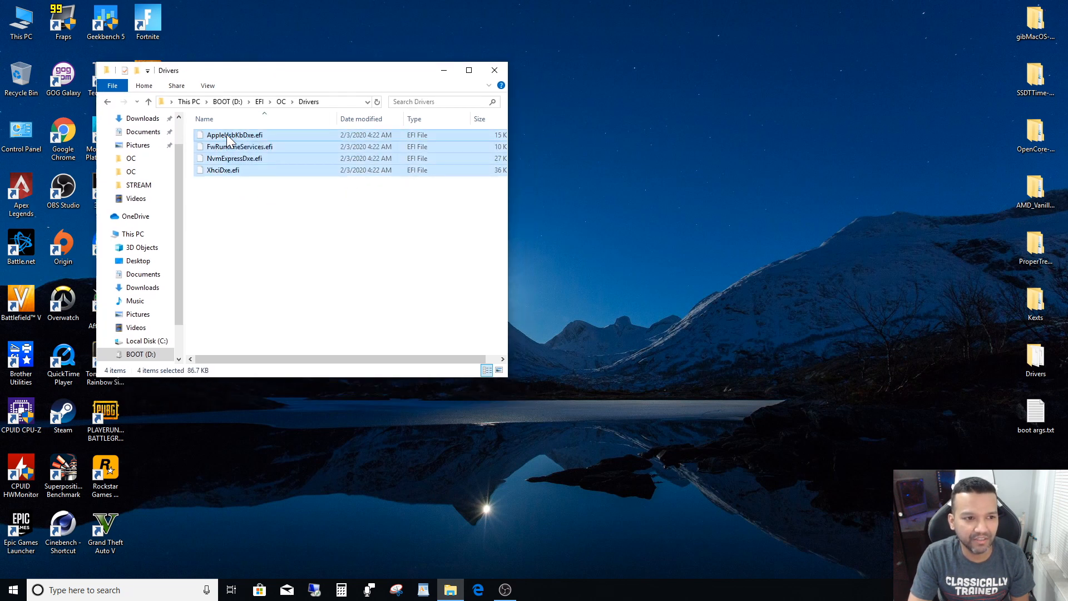
right_click(232, 136)
click(261, 255)
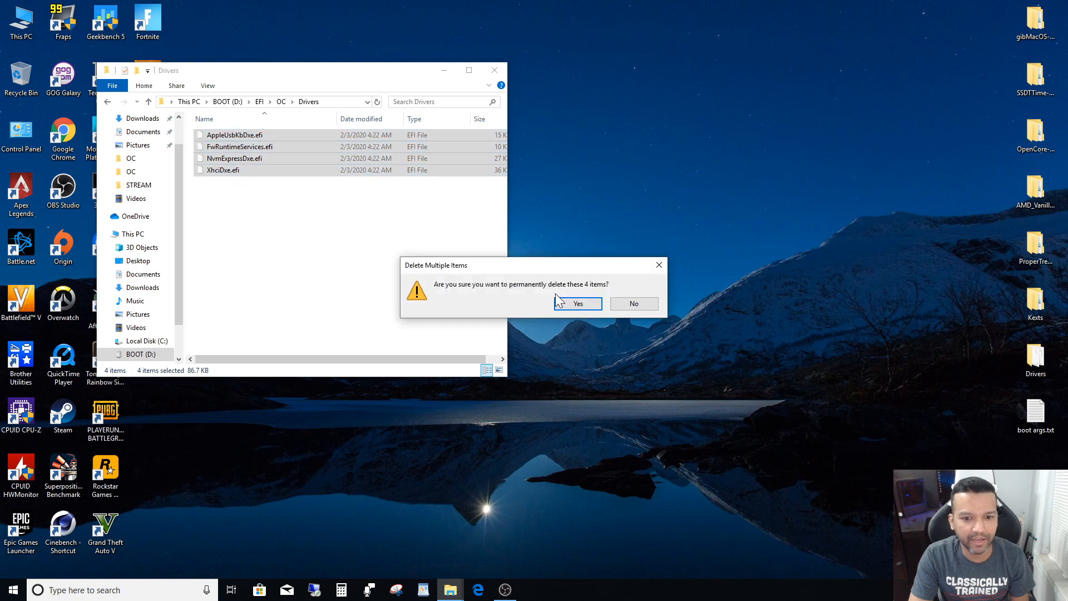
click(566, 306)
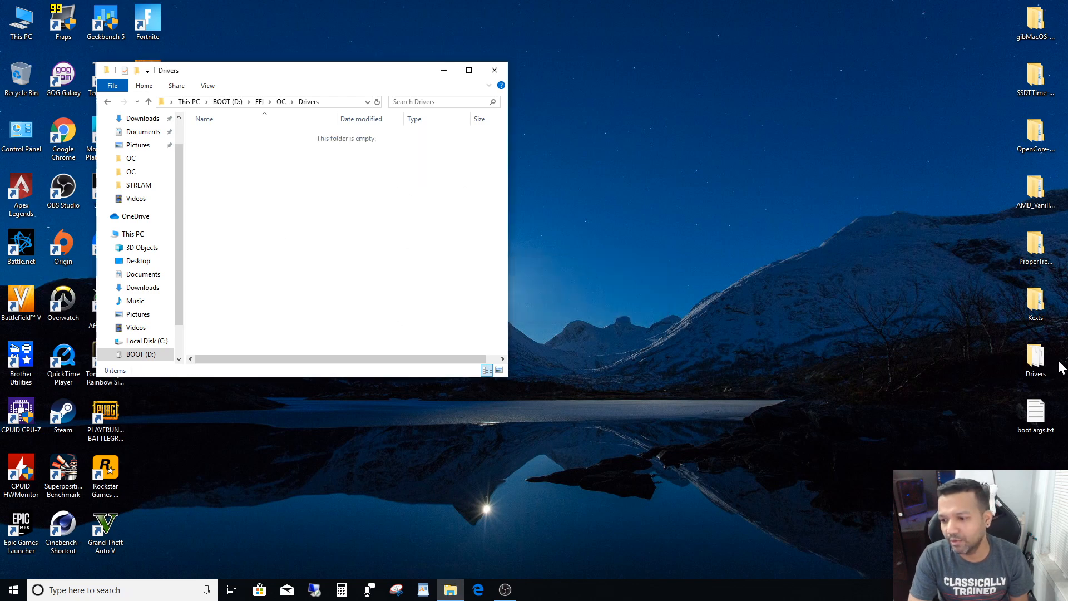
- Copy all four EFI files from the desktop Drivers folder into EFI\OC\Drivers on BOOT (D:), and close the desktop folder's window
double_click(1037, 361)
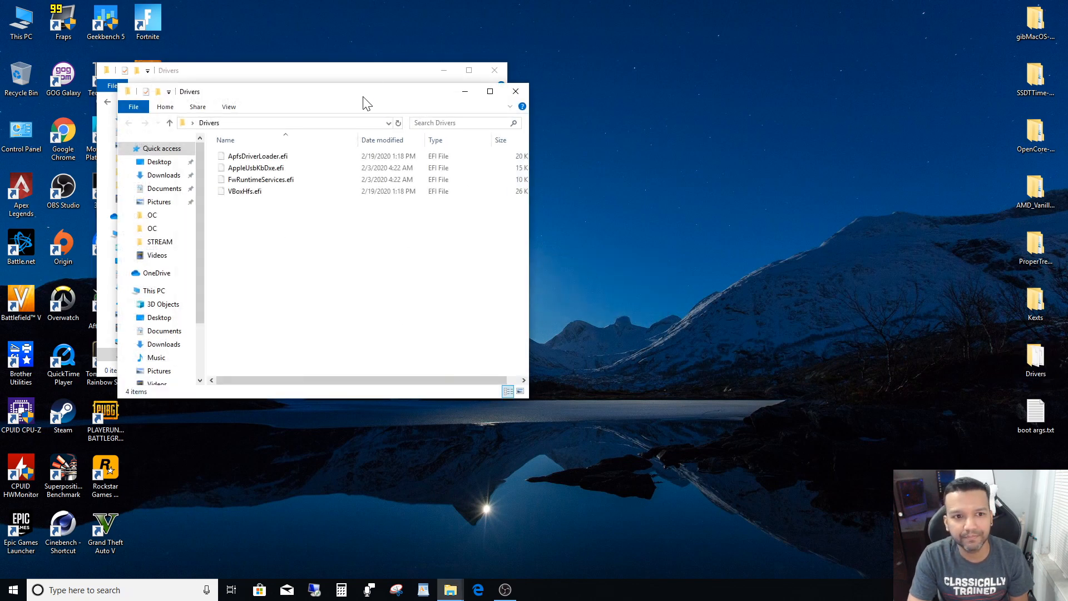
drag(366, 103, 800, 89)
drag(745, 216, 354, 223)
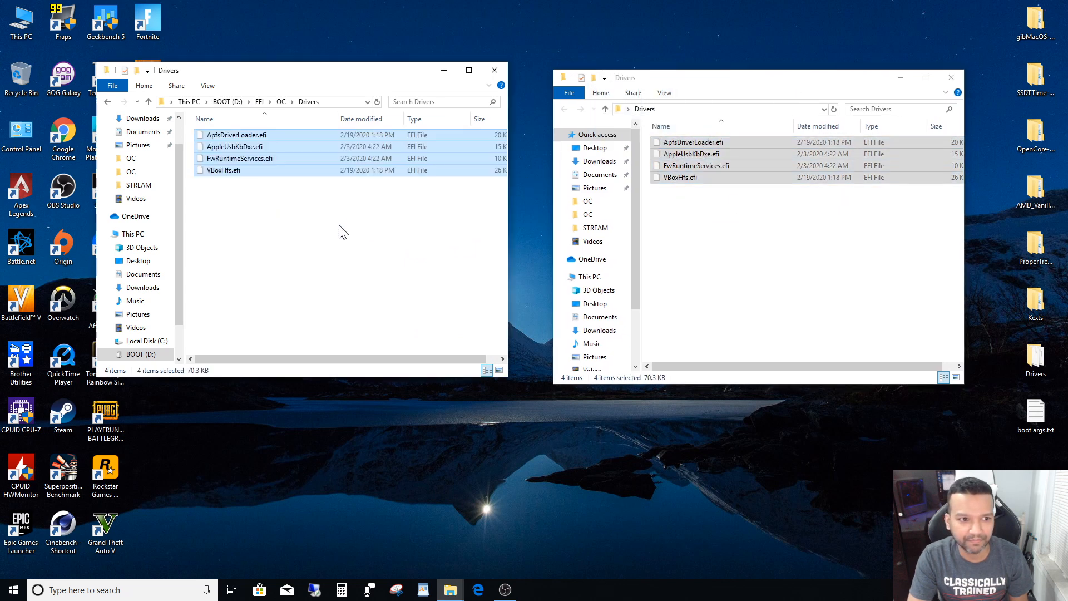
click(952, 81)
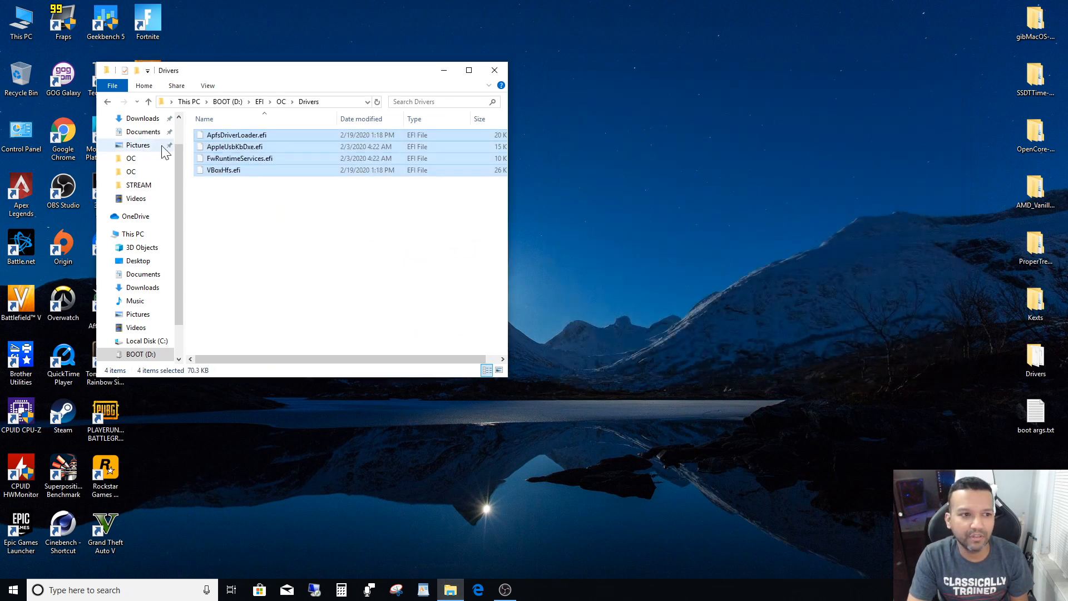
- Copy all six kexts from the desktop Kexts folder into EFI\OC\Kexts on BOOT (D:), and close the desktop folder's window
click(107, 102)
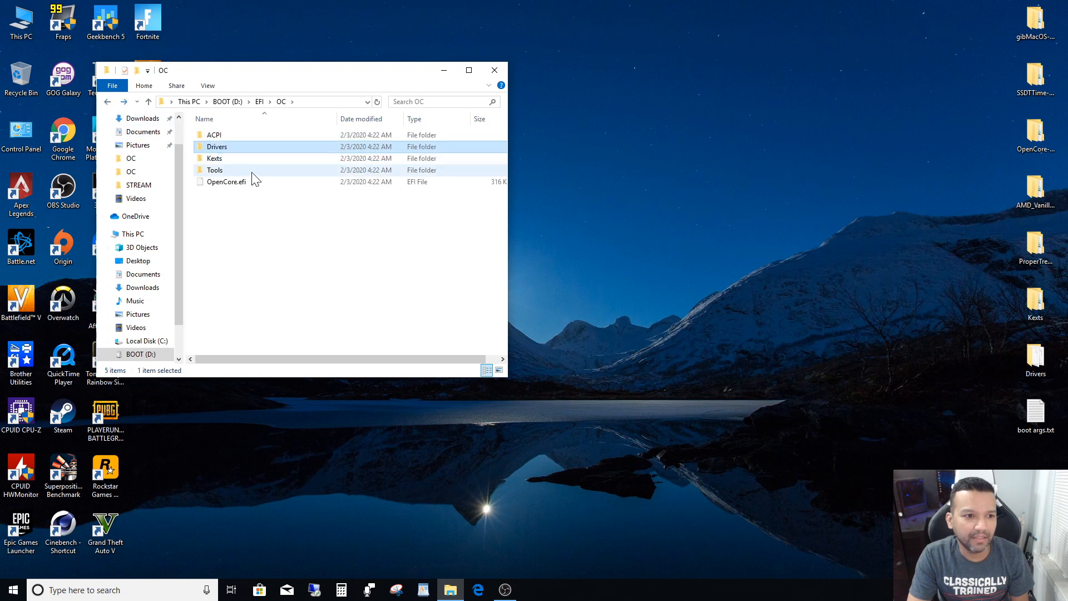
double_click(226, 160)
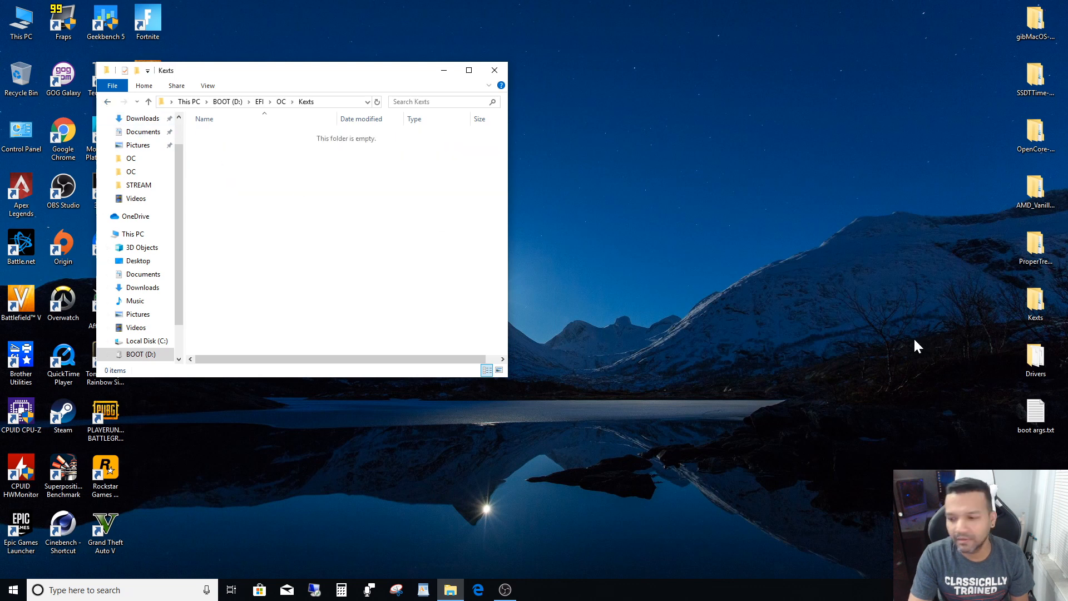
double_click(1036, 307)
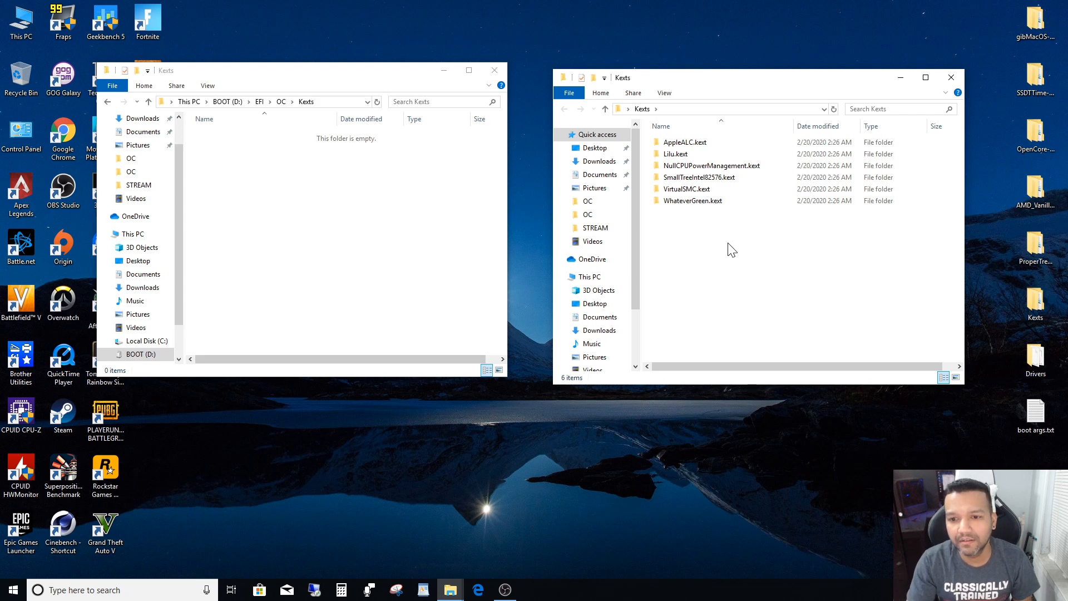
drag(730, 241, 275, 204)
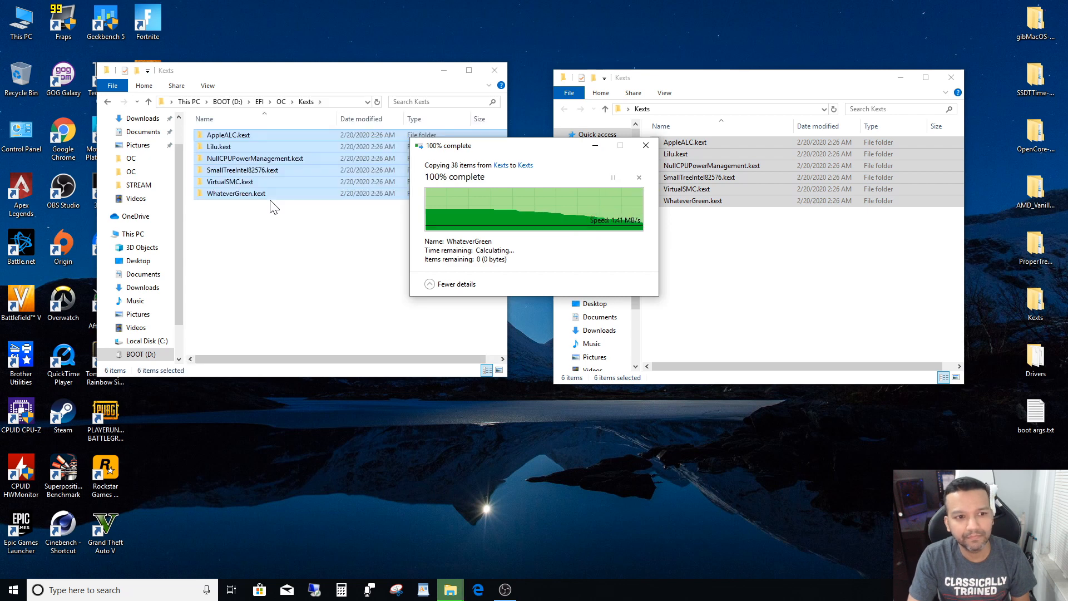
click(730, 310)
click(953, 75)
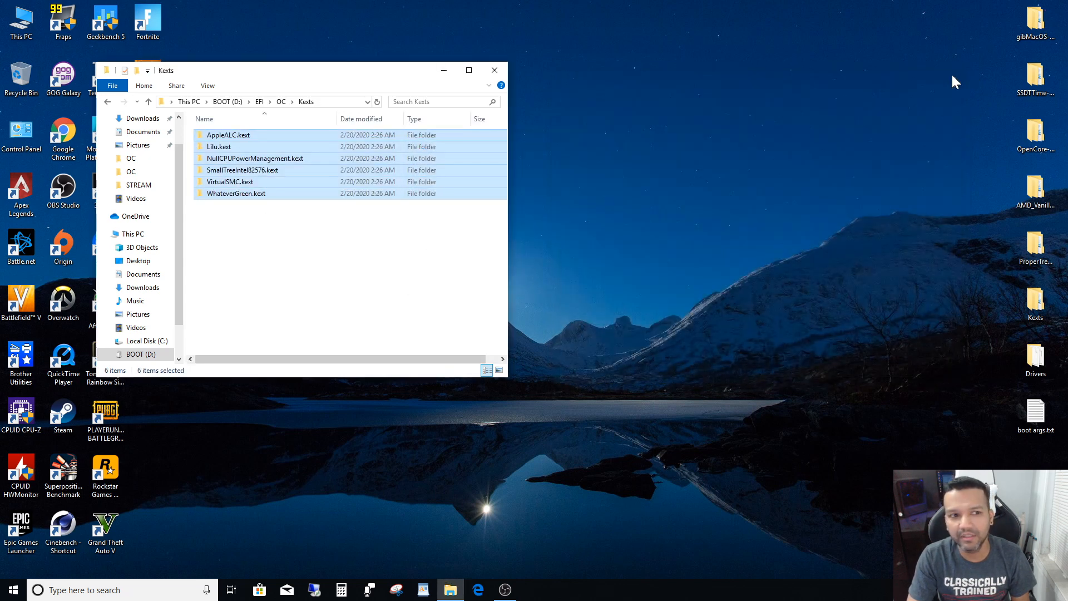
- Permanently delete CleanNvram.efi and VerifyMsrE2.efi from the EFI\OC\Tools folder on BOOT (D:)
click(107, 102)
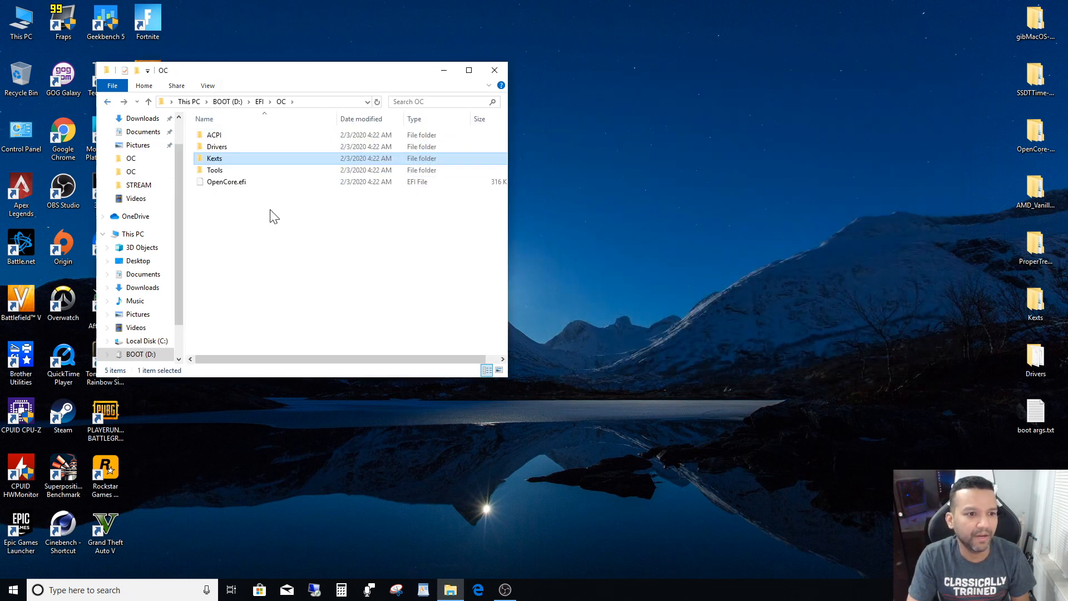
double_click(225, 171)
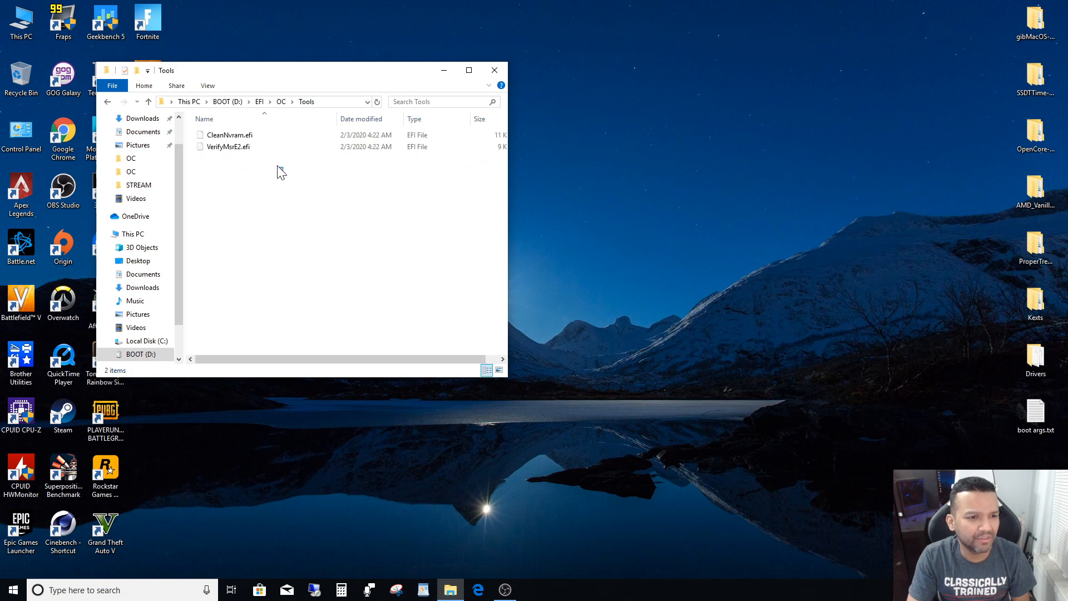
drag(278, 166, 222, 135)
right_click(223, 135)
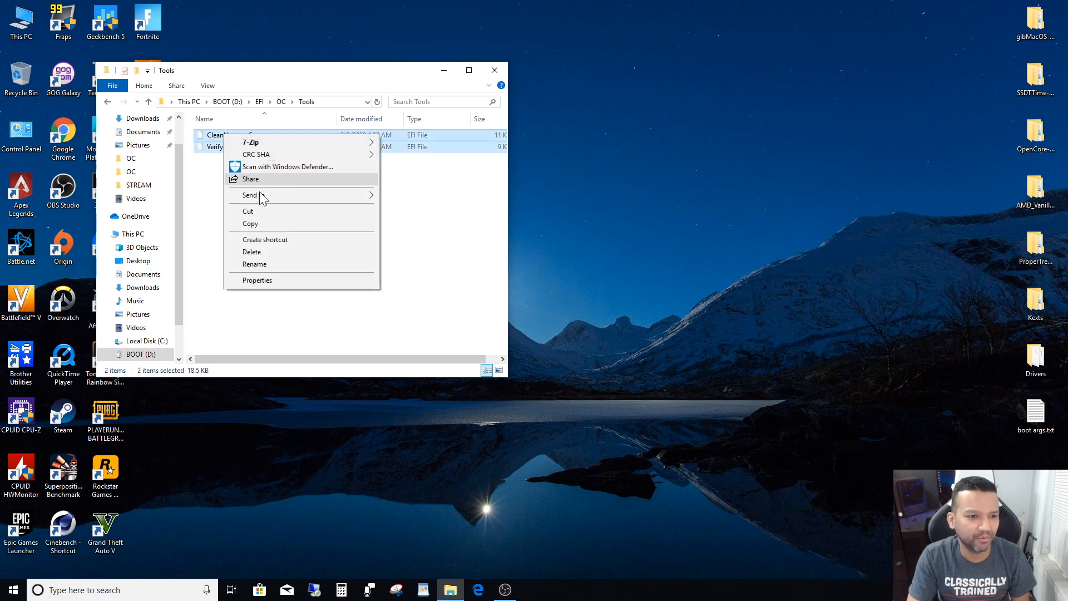
click(261, 251)
click(560, 301)
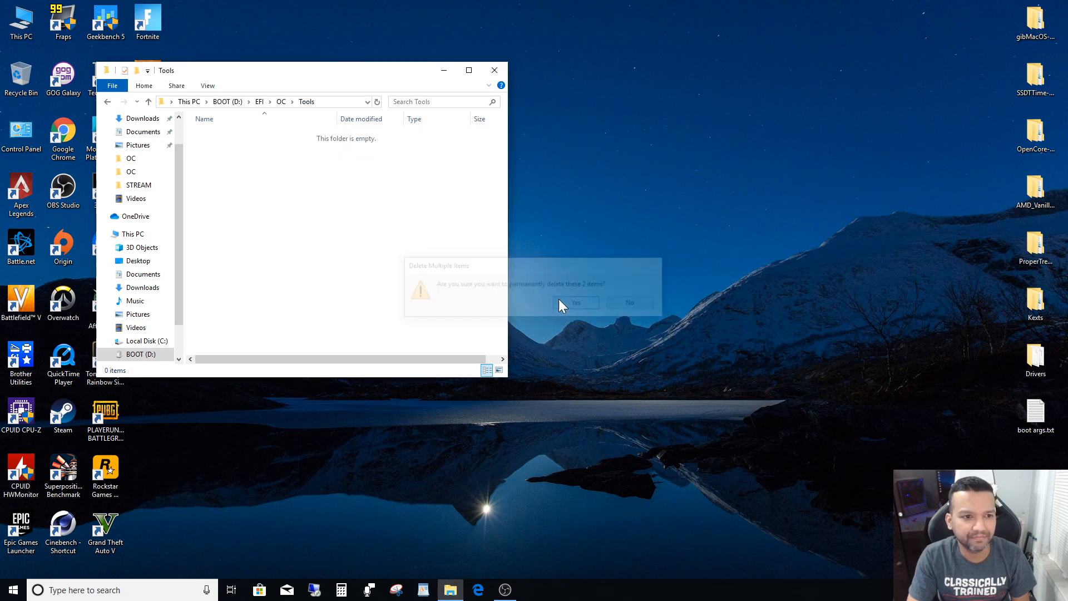
- Return to the EFI\OC folder and open the desktop OpenCore-0.5.5-RELEASE folder in a window beside it
click(107, 102)
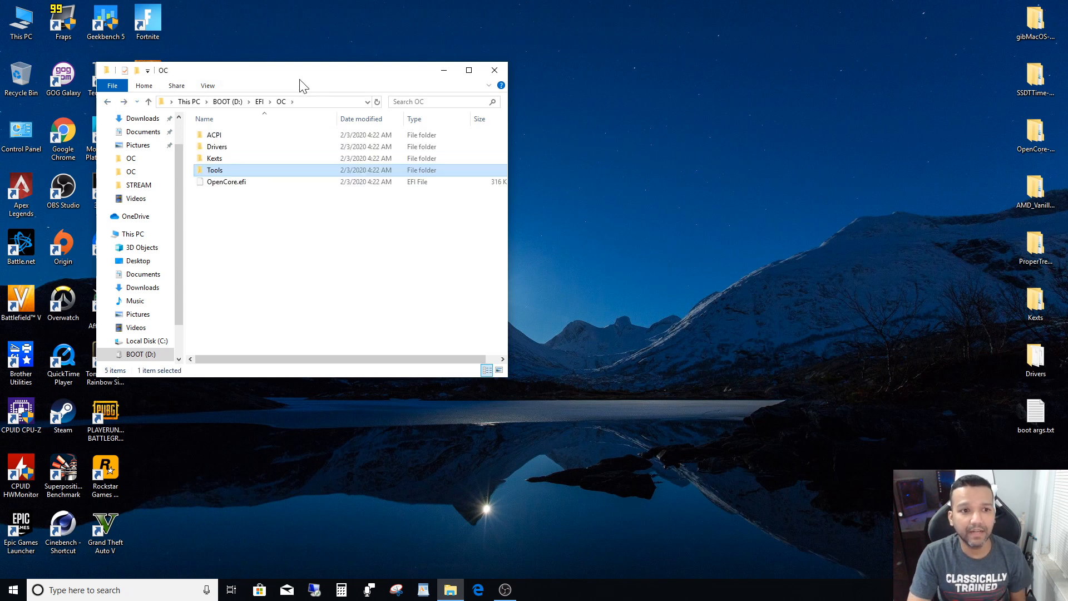
drag(300, 75, 278, 49)
click(301, 232)
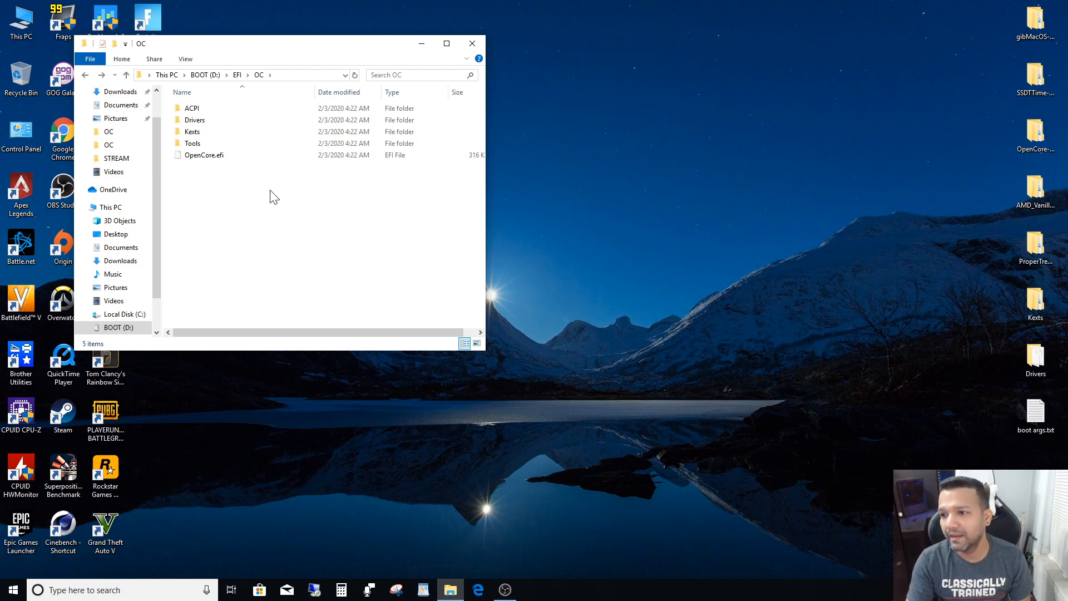
drag(350, 45, 317, 34)
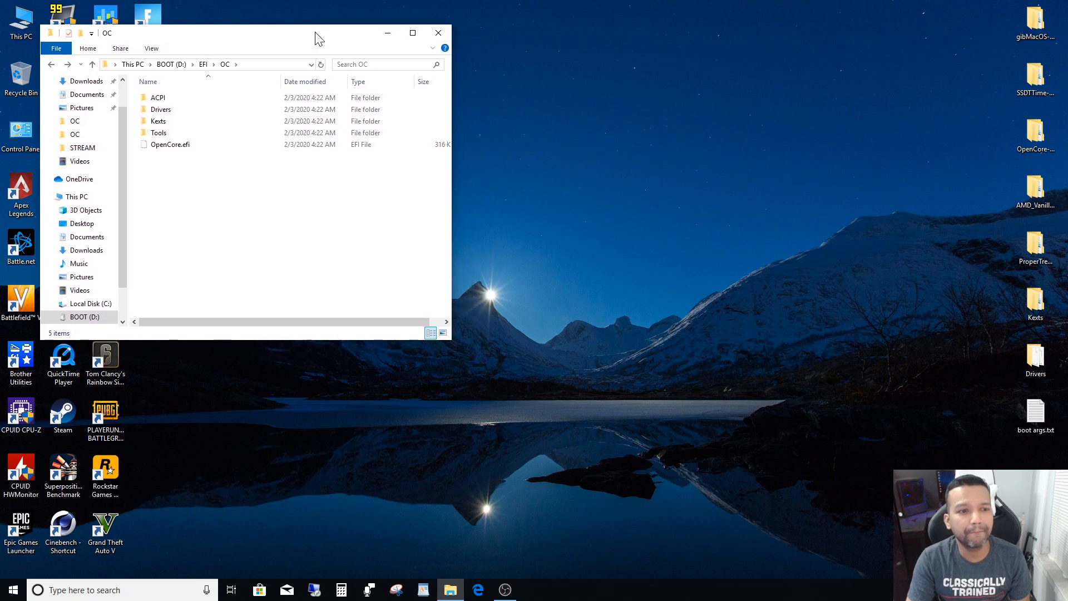
click(1042, 141)
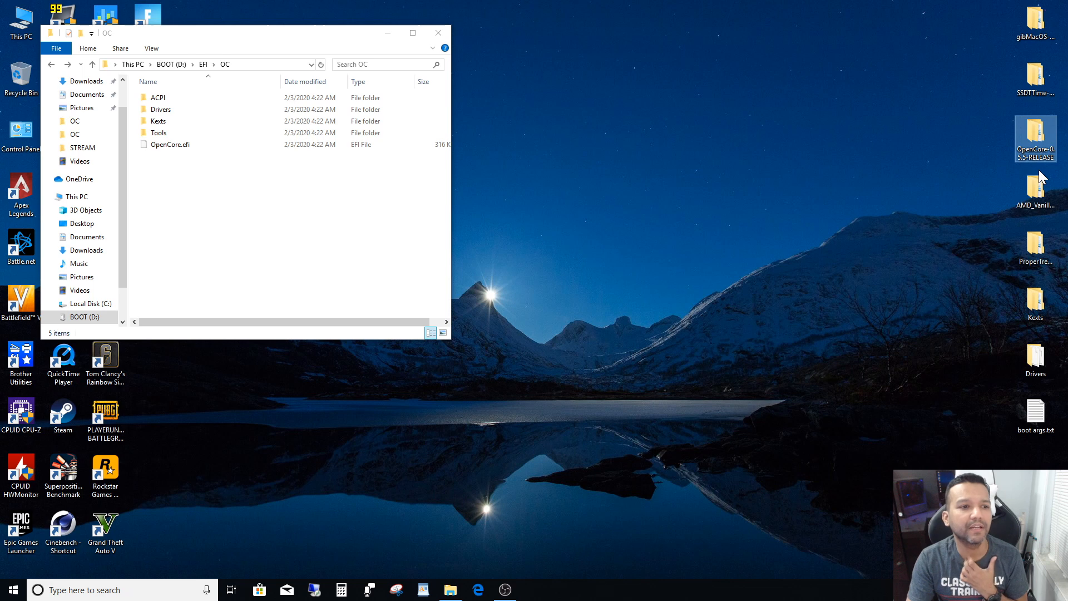
double_click(1036, 133)
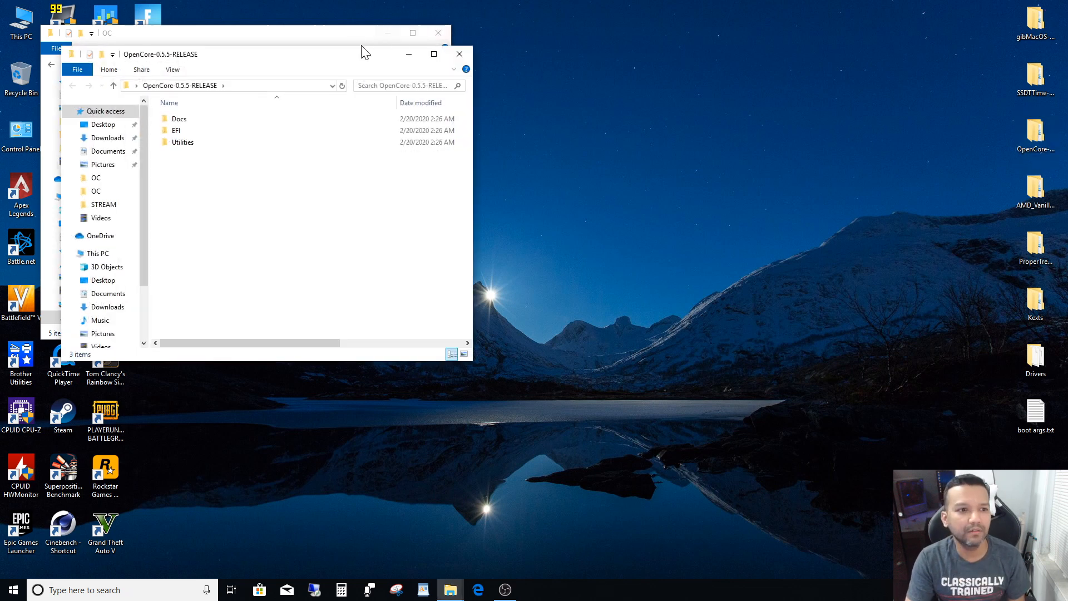
drag(354, 57, 796, 44)
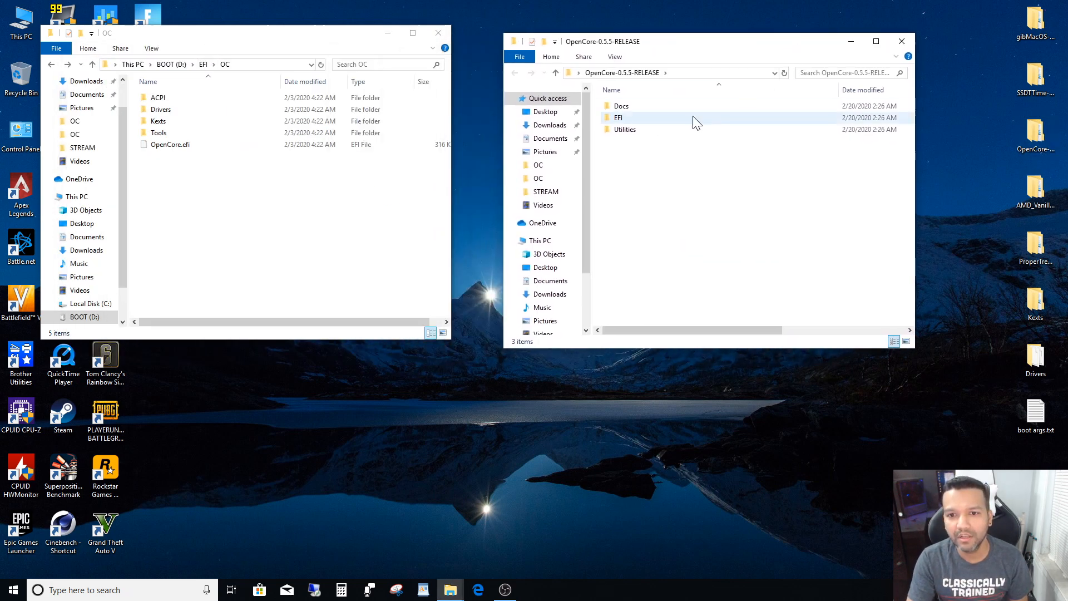
- Copy Sample.plist from the OpenCore-0.5.5-RELEASE Docs folder into EFI\OC on BOOT (D:)
double_click(630, 110)
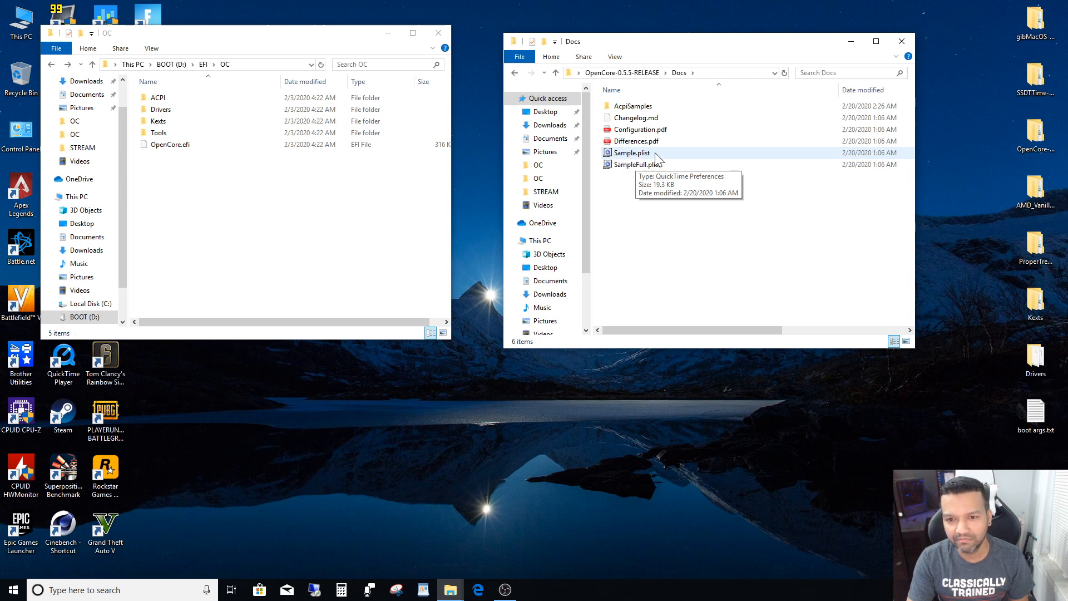
click(618, 156)
drag(646, 159, 265, 260)
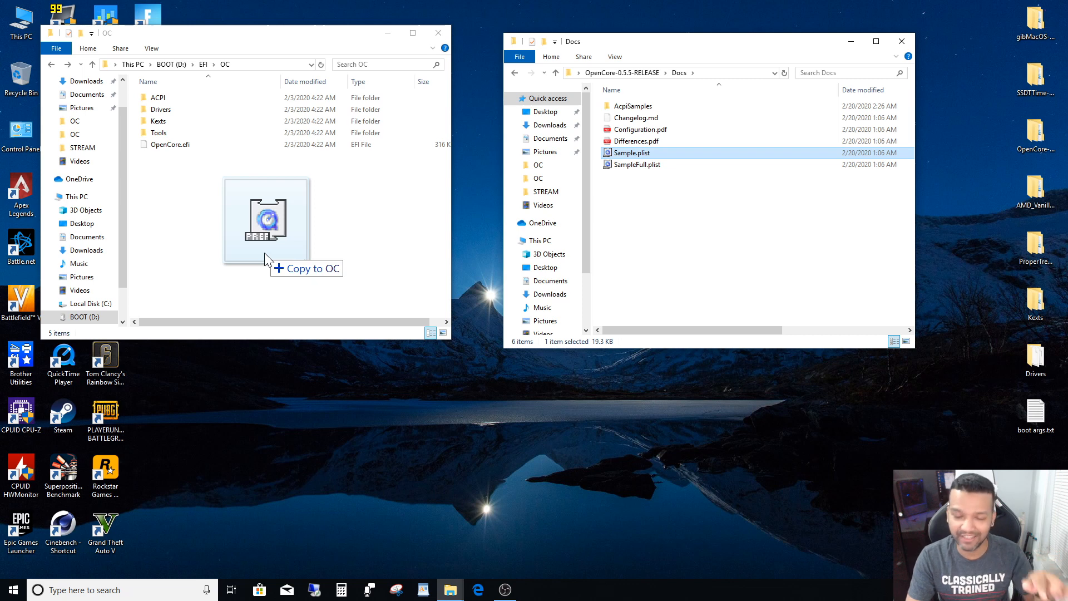
drag(265, 254, 265, 255)
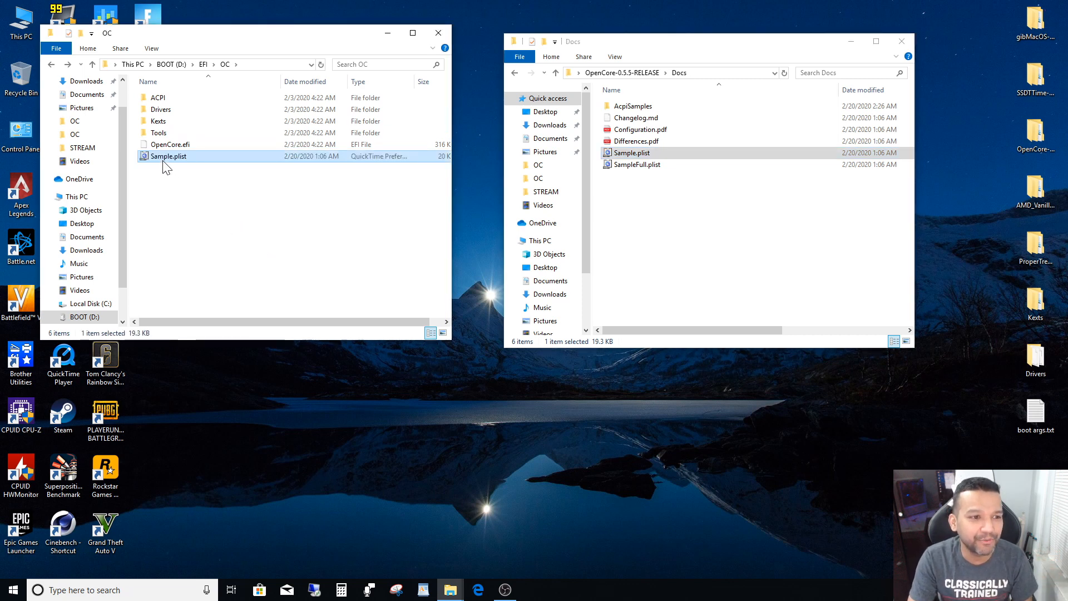
- Rename the copied Sample.plist in EFI\OC to config.plist and close the Docs window
key(F2)
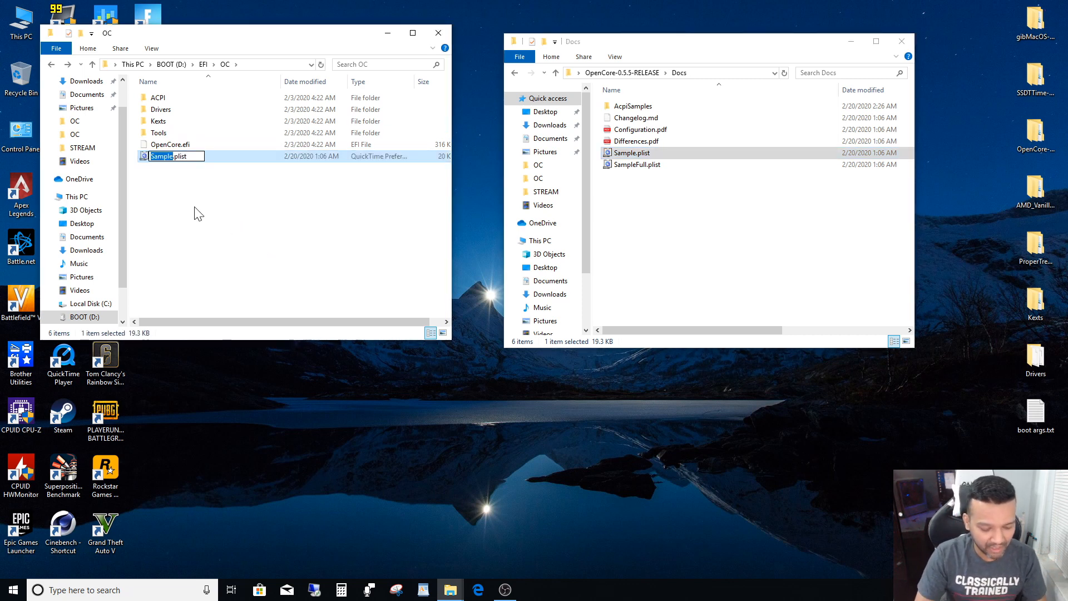
text(config)
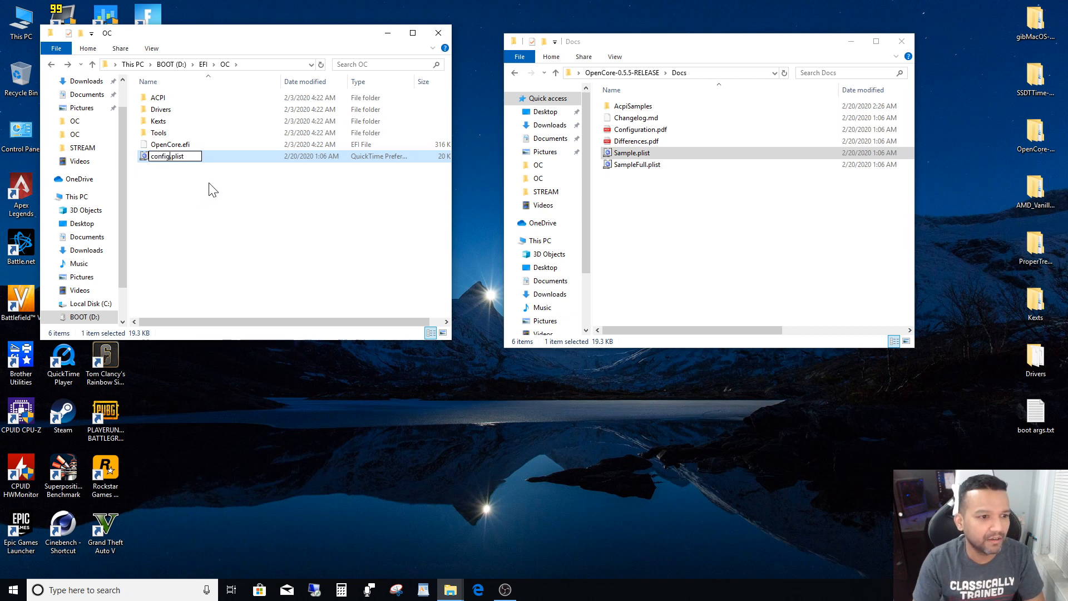
click(212, 189)
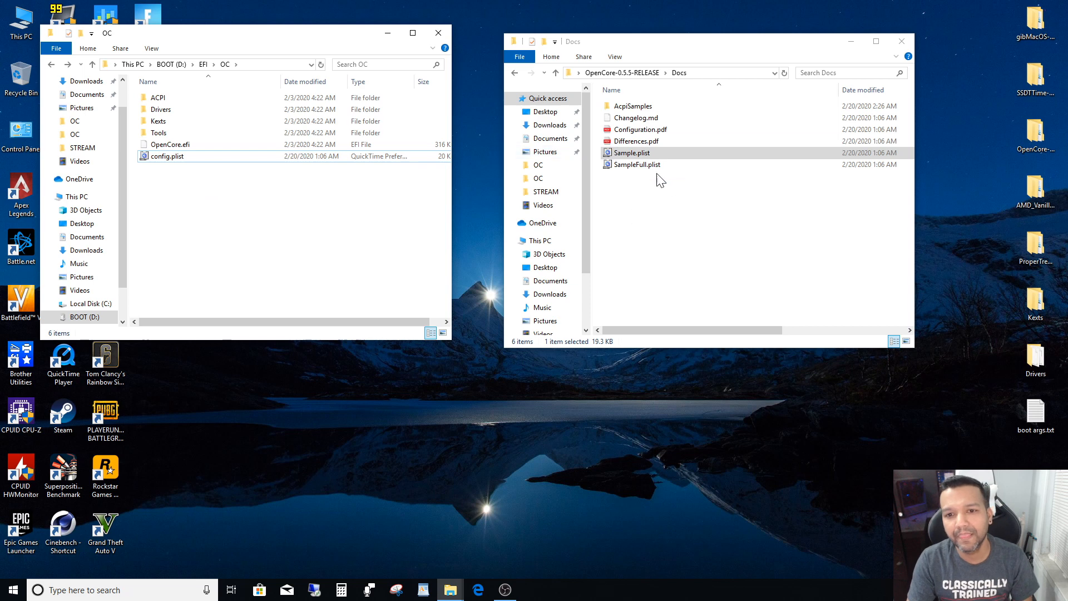
click(903, 43)
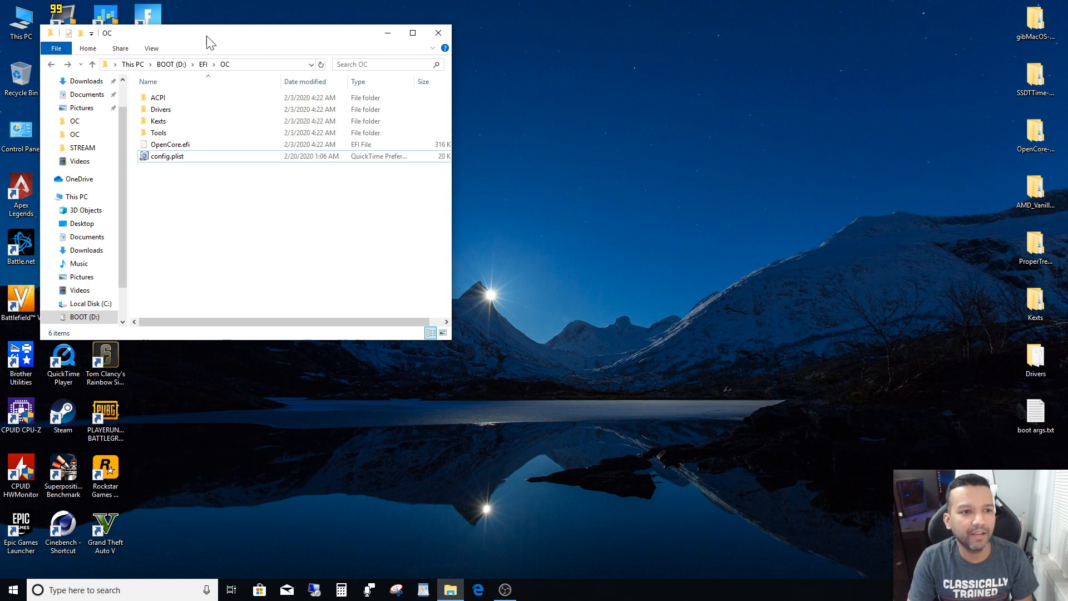
- Open the desktop ProperTree-master folder beside the OC window and launch ProperTree.bat from its inner ProperTree-master folder
drag(200, 40, 216, 46)
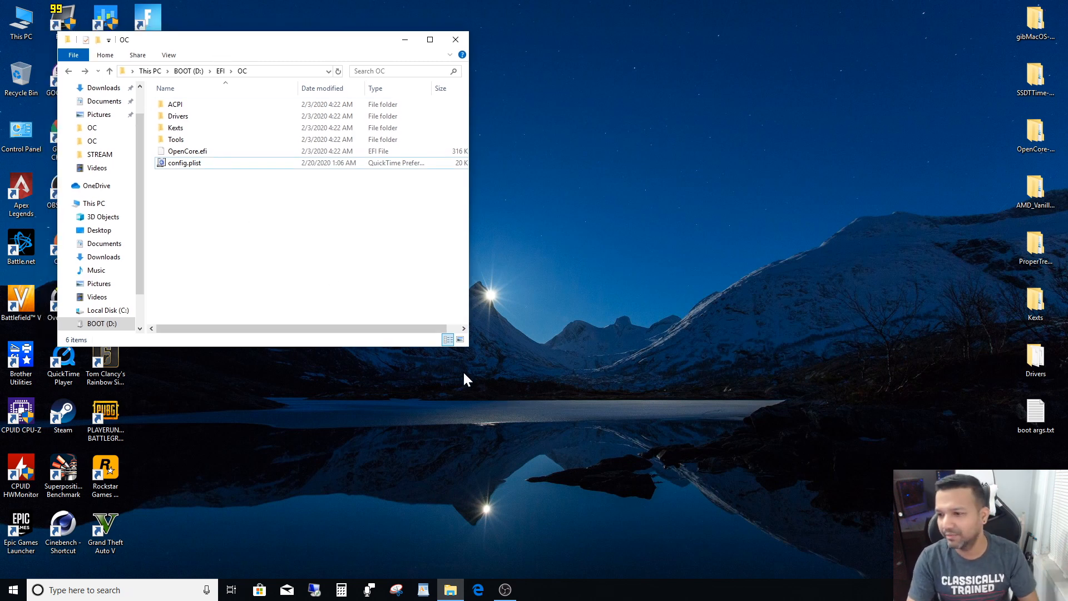
double_click(1044, 251)
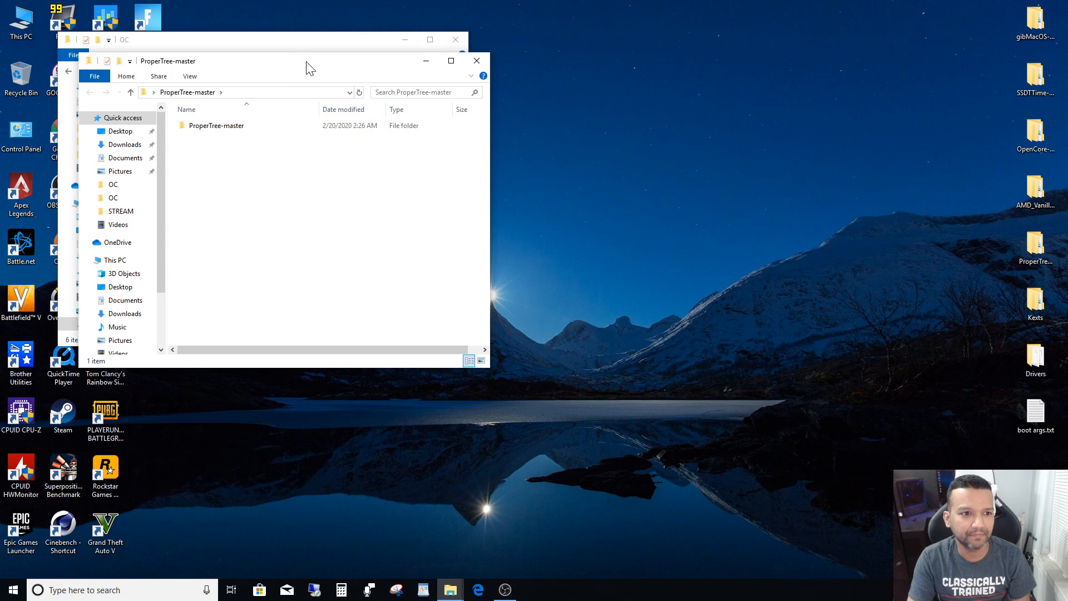
drag(310, 68, 745, 69)
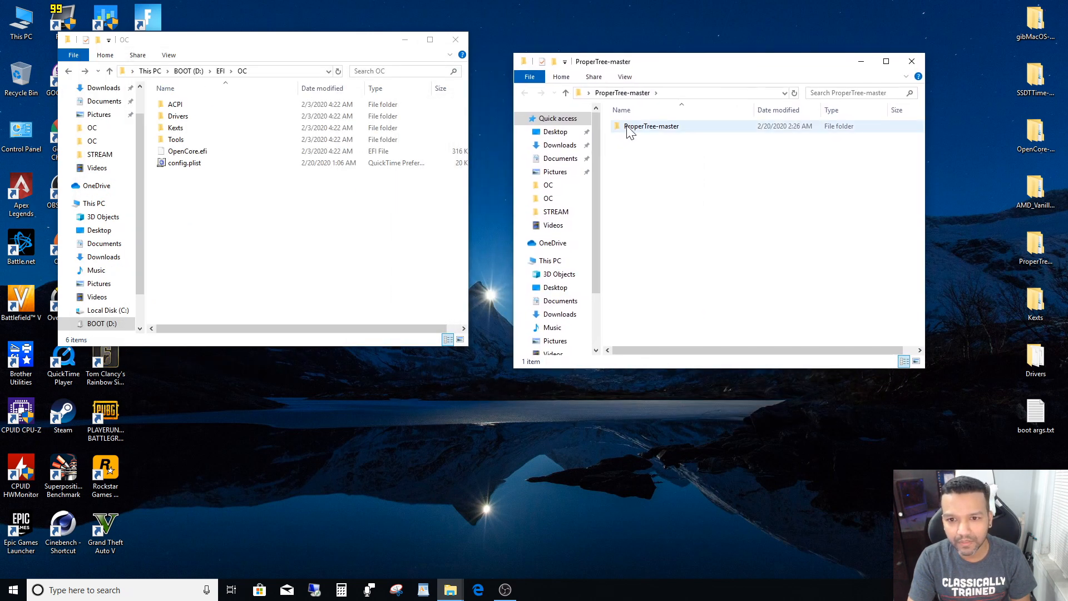
double_click(629, 130)
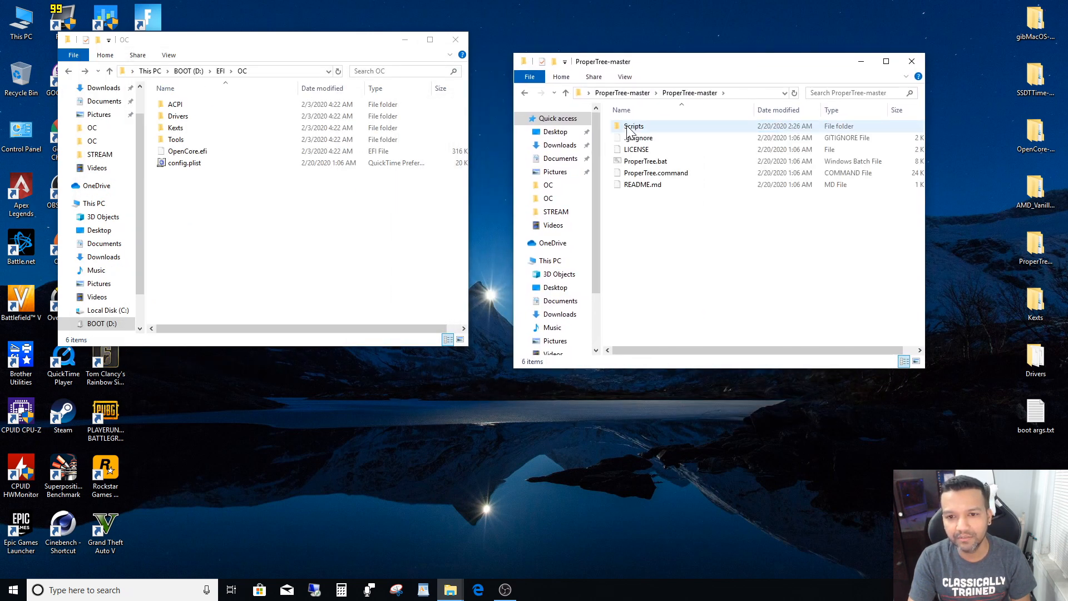
double_click(655, 165)
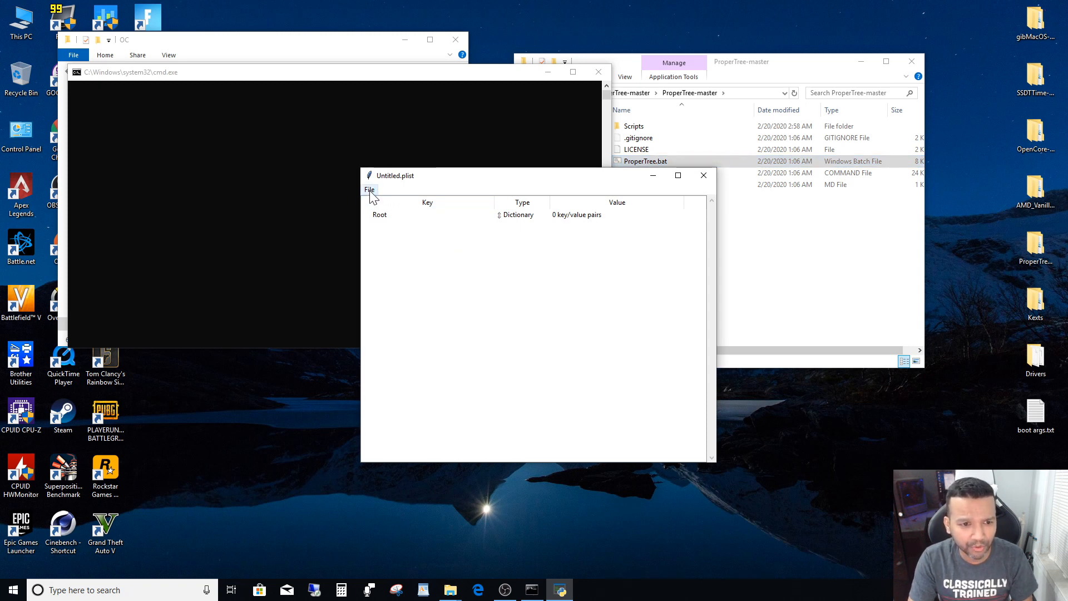
- Open config.plist from EFI\OC on BOOT (D:) in ProperTree
click(370, 190)
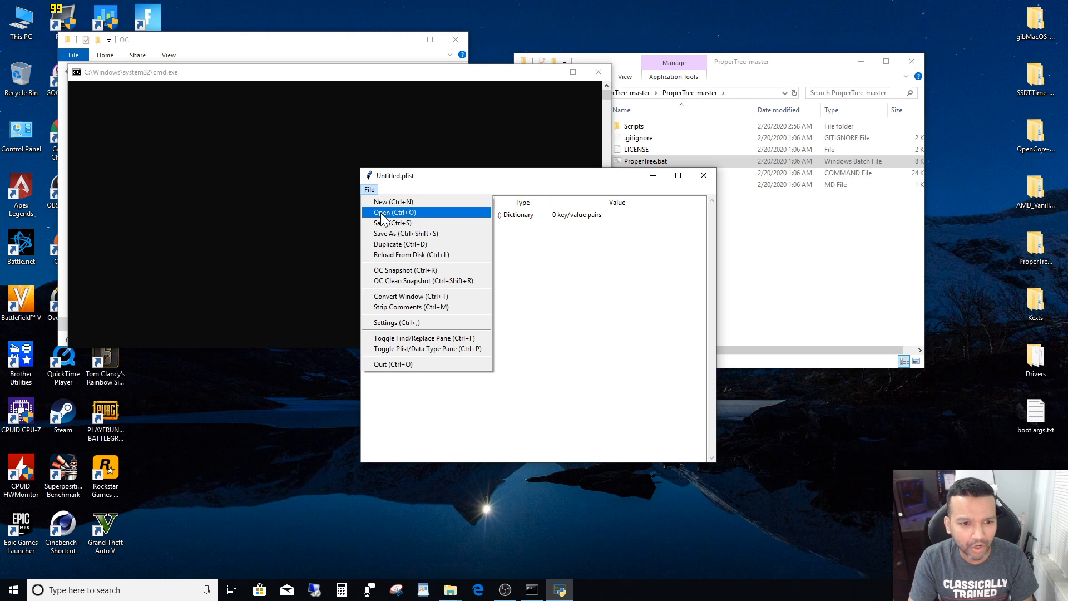
click(379, 213)
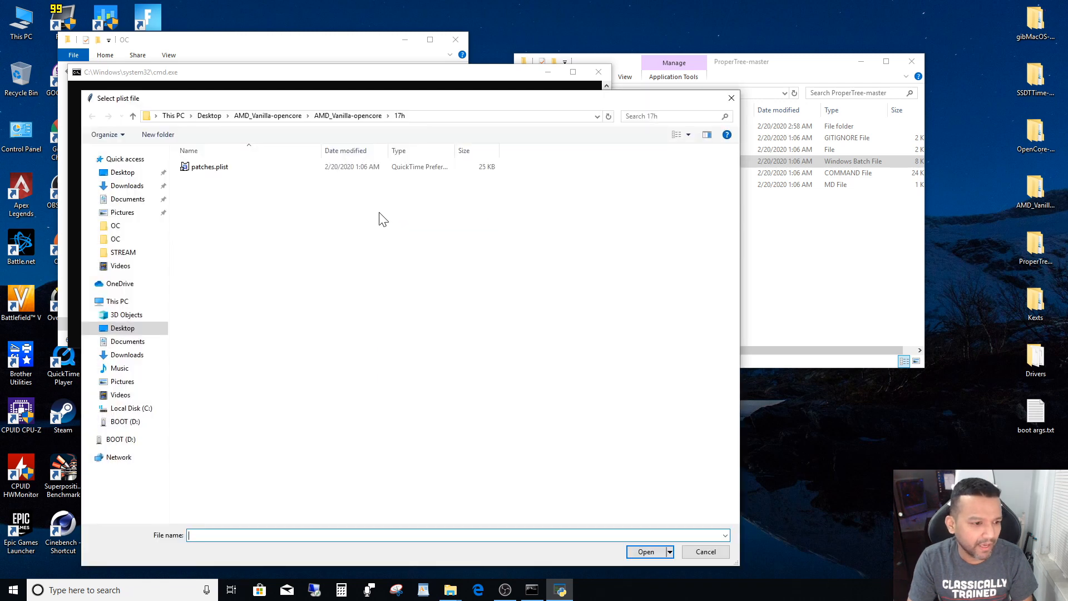
click(107, 445)
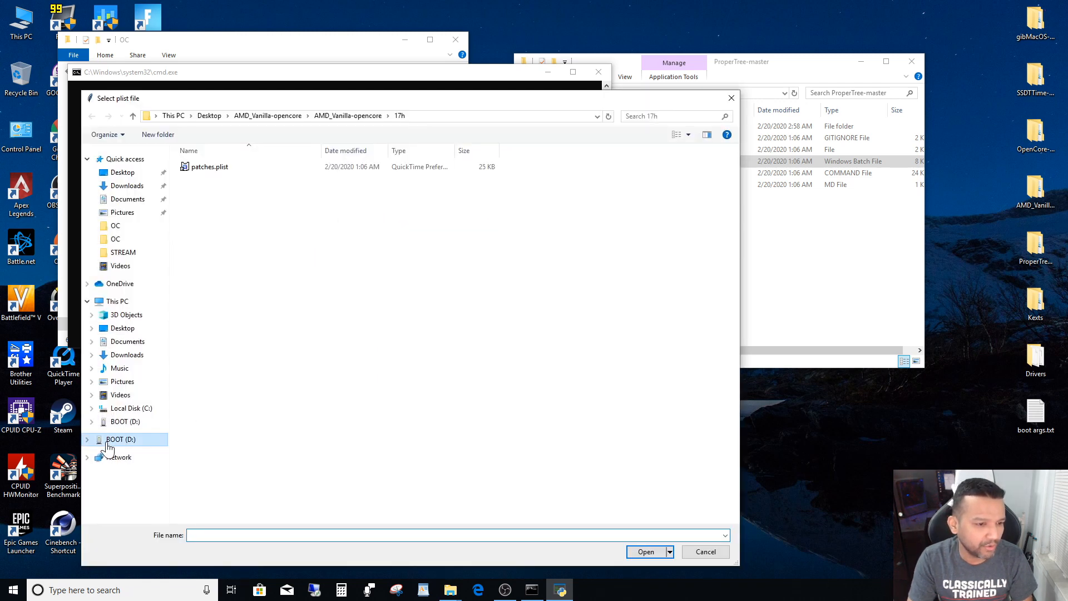
double_click(198, 166)
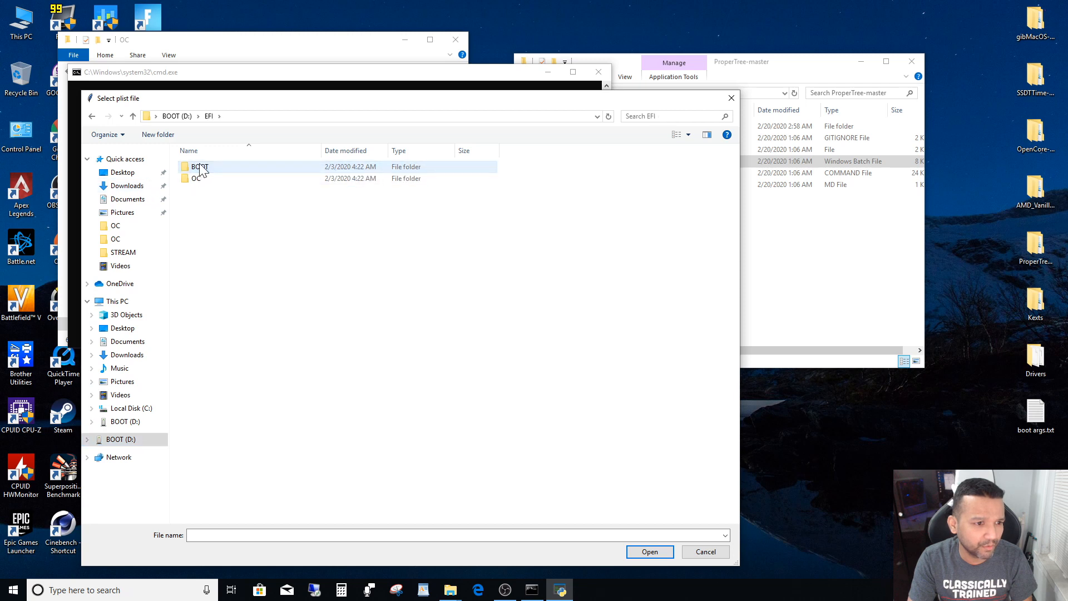
double_click(197, 180)
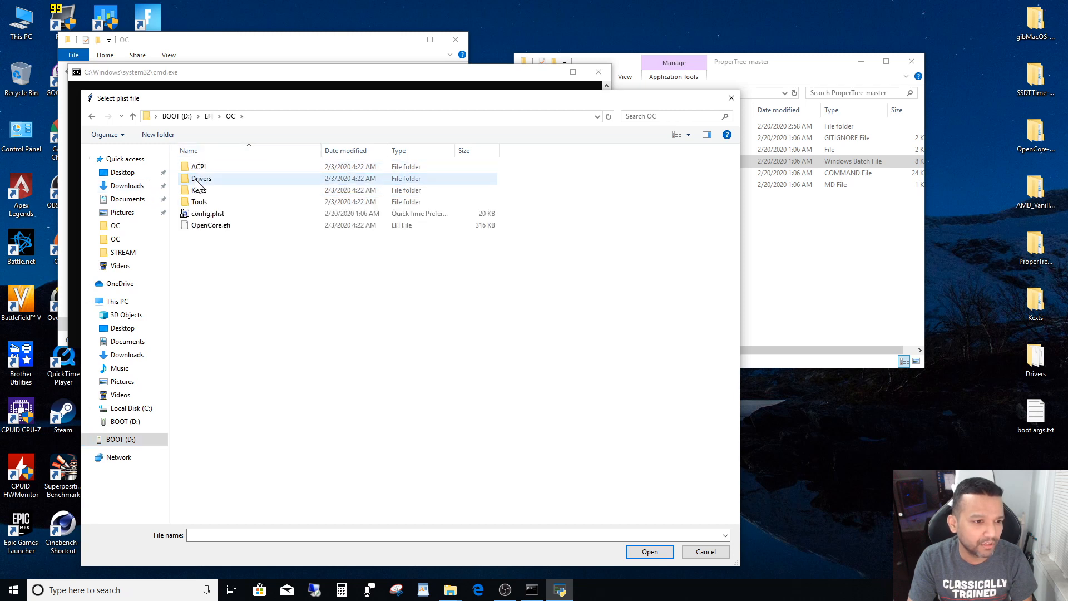
double_click(198, 216)
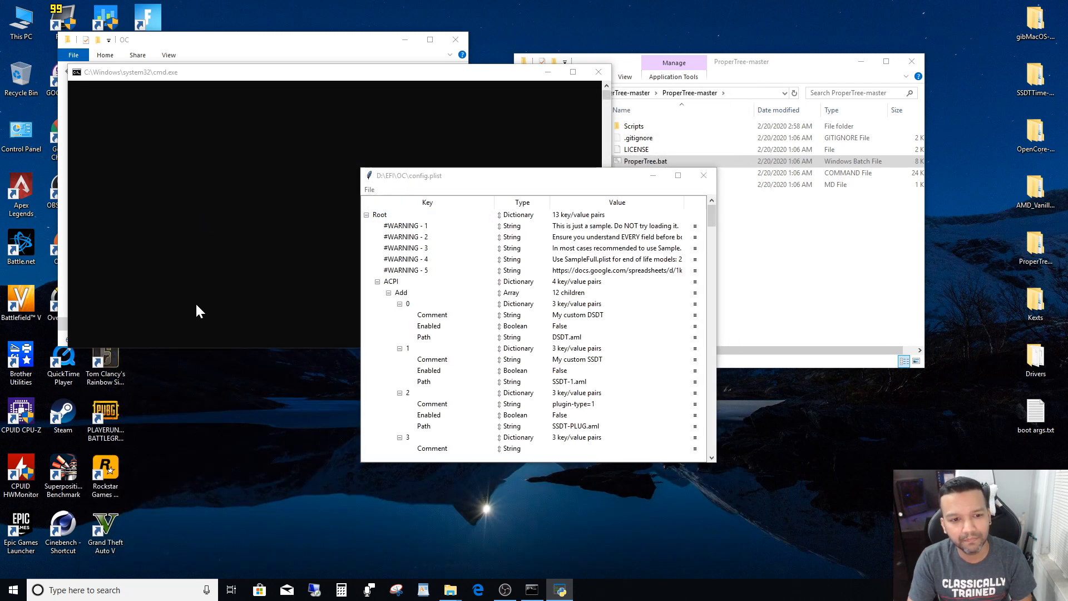
- Run an OC Snapshot on config.plist using the EFI\OC folder on BOOT (D:)
click(370, 190)
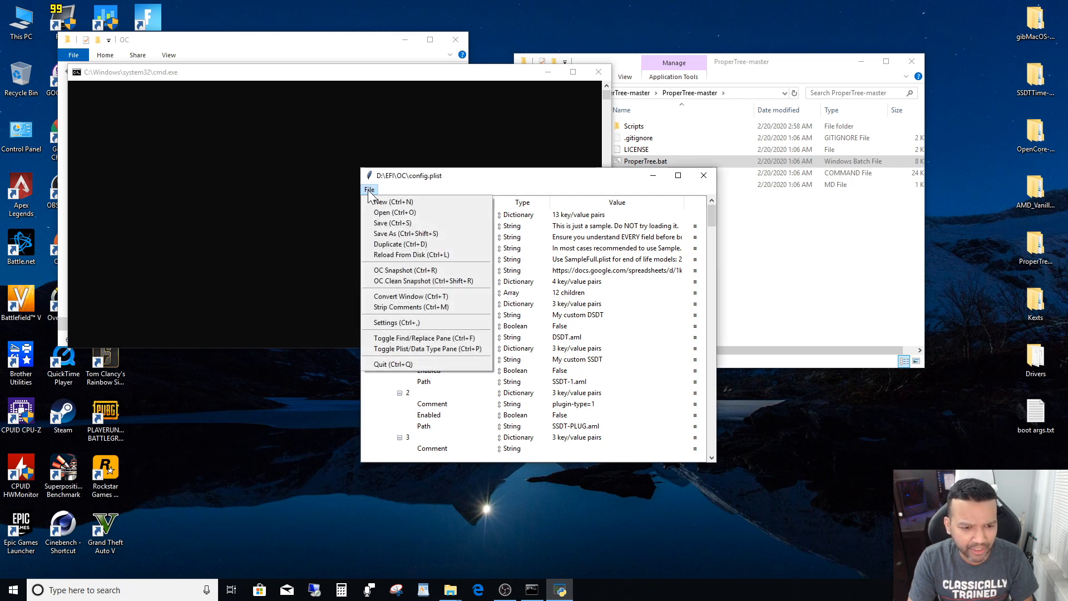
click(385, 273)
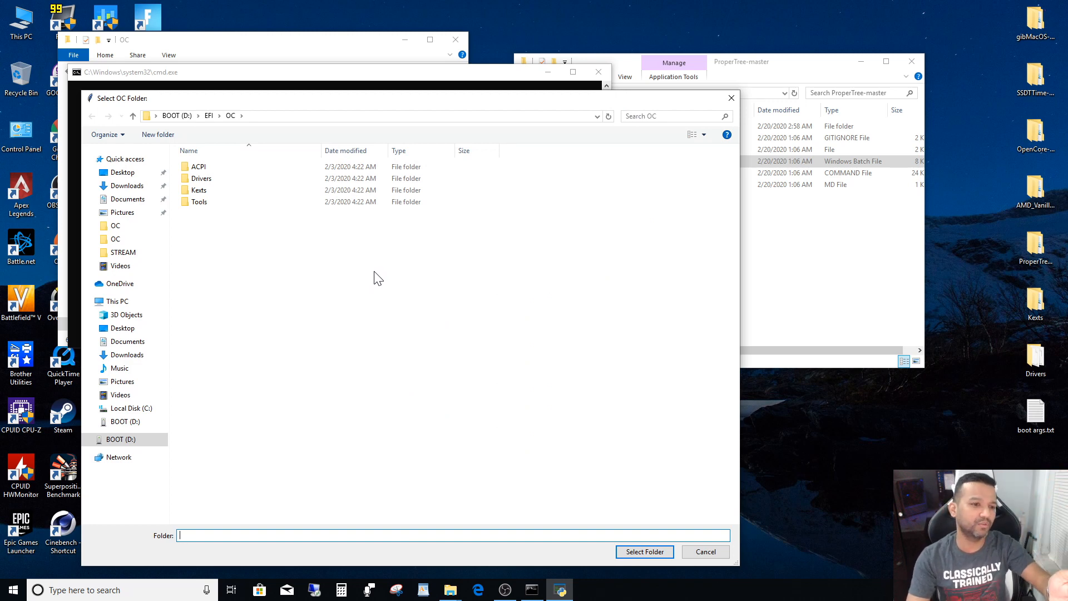
click(229, 117)
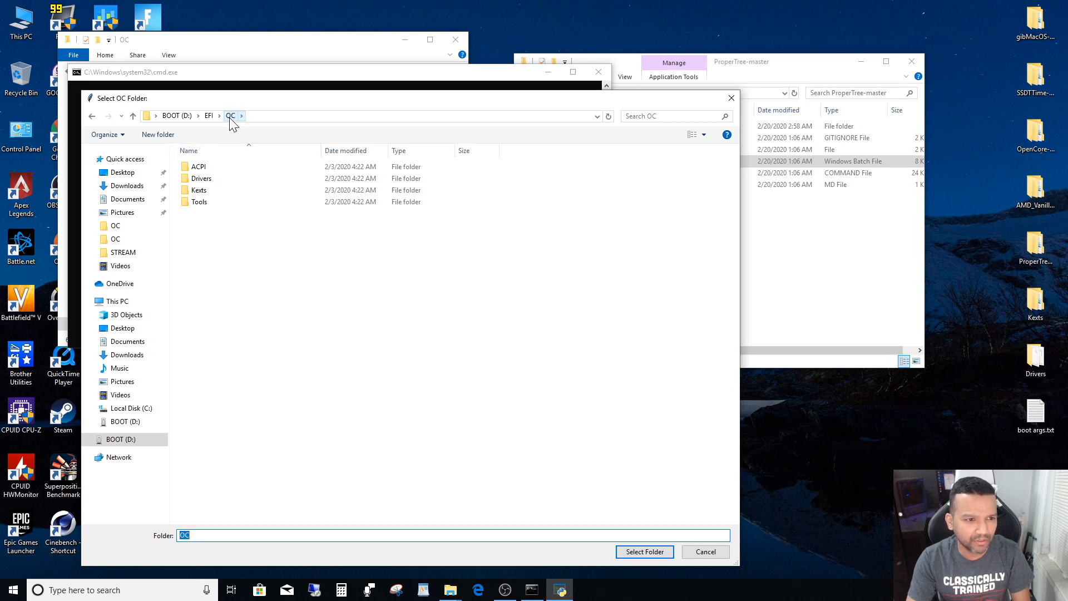
click(630, 554)
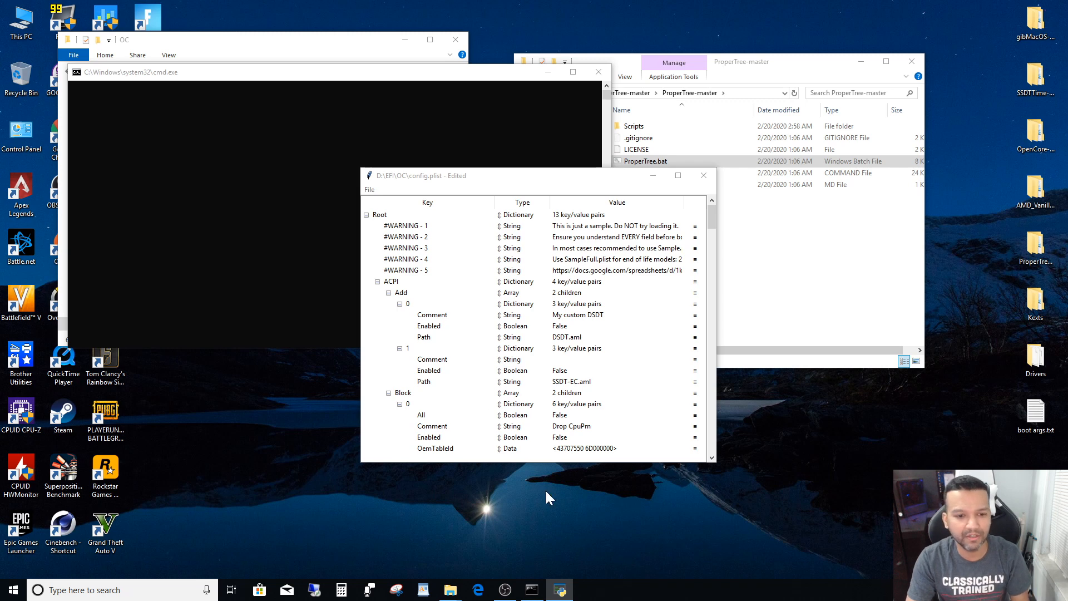
- Collapse all the top-level sections of config.plist, from ACPI through UEFI
drag(436, 180, 283, 156)
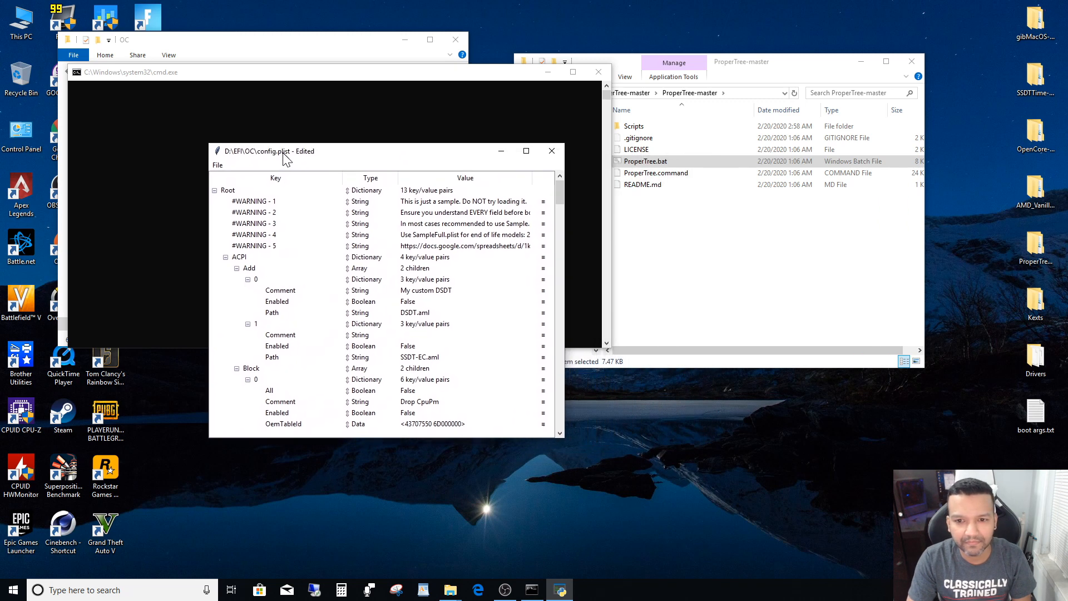
click(226, 257)
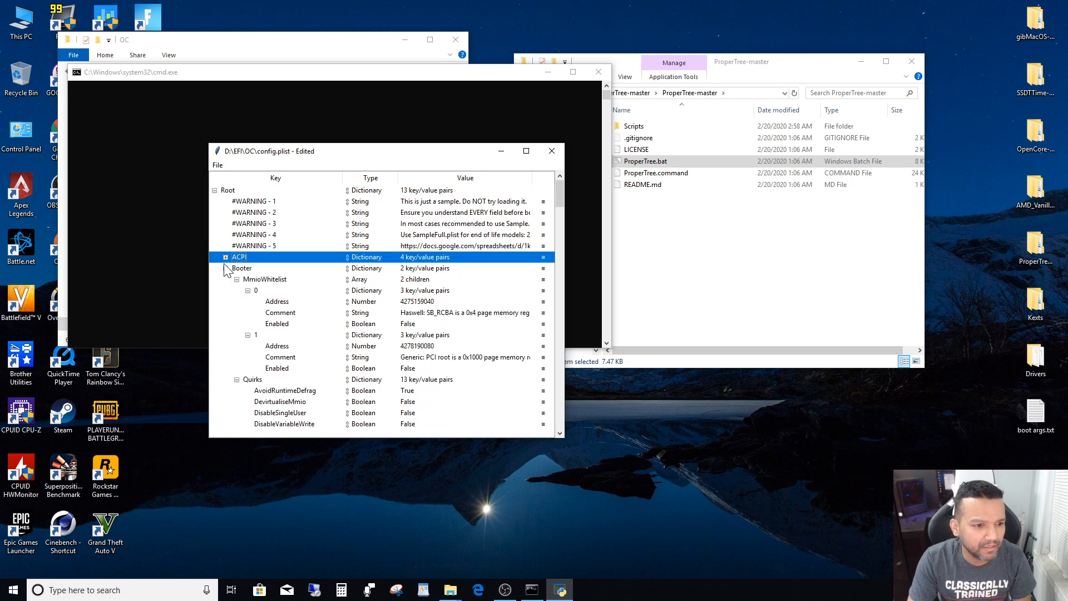
click(225, 271)
click(225, 279)
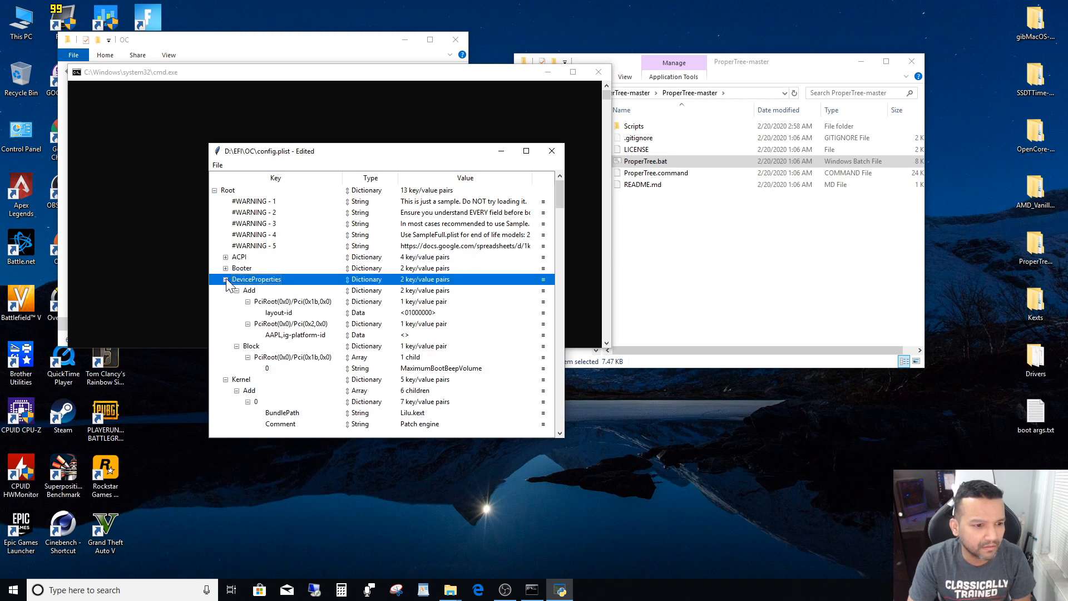
click(225, 280)
click(226, 291)
click(225, 301)
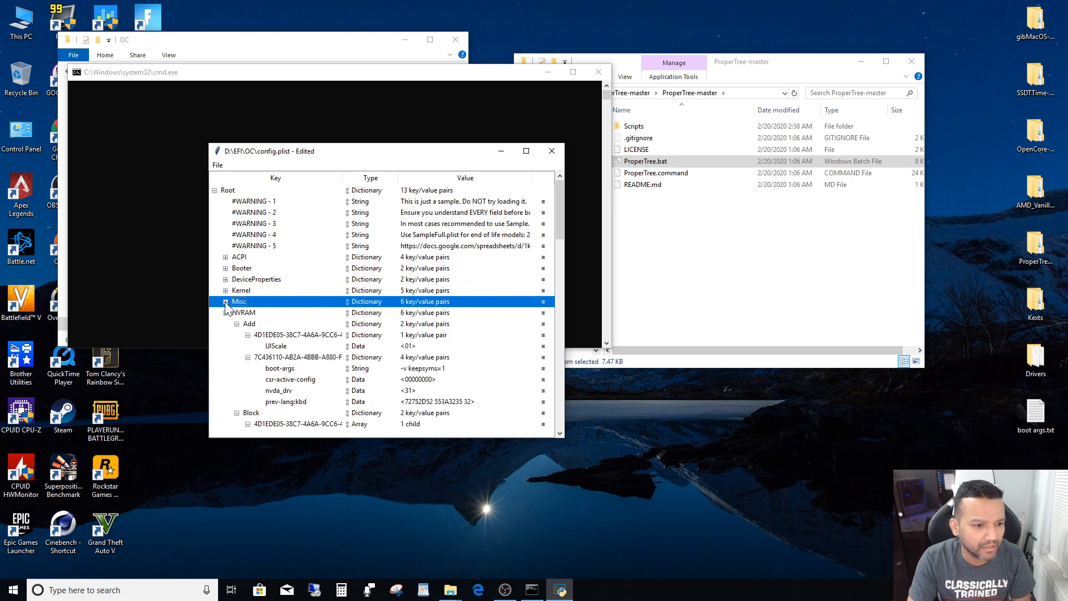
click(225, 313)
click(225, 324)
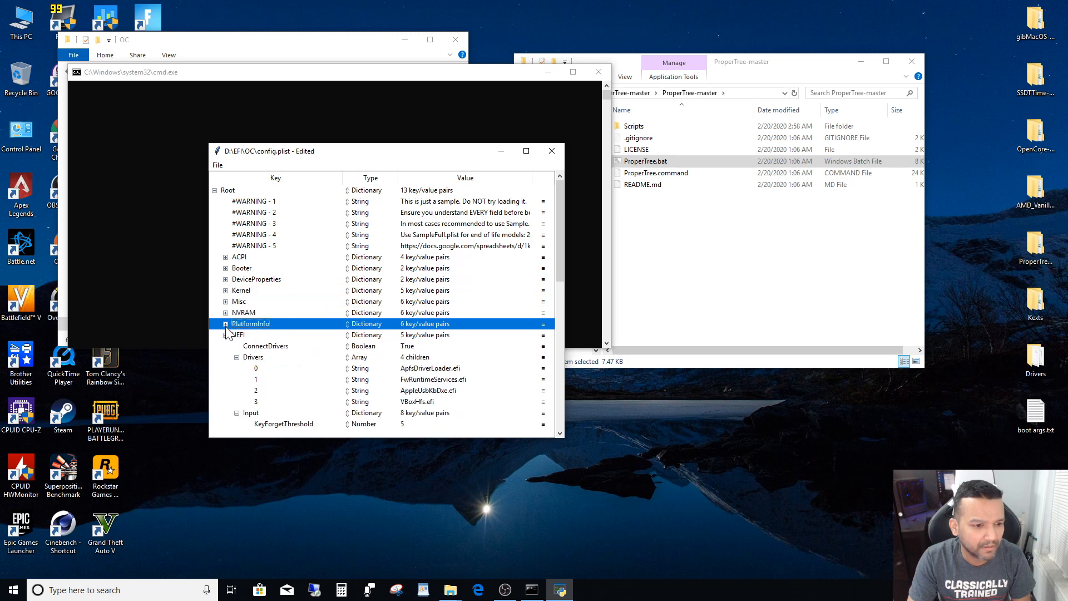
click(226, 335)
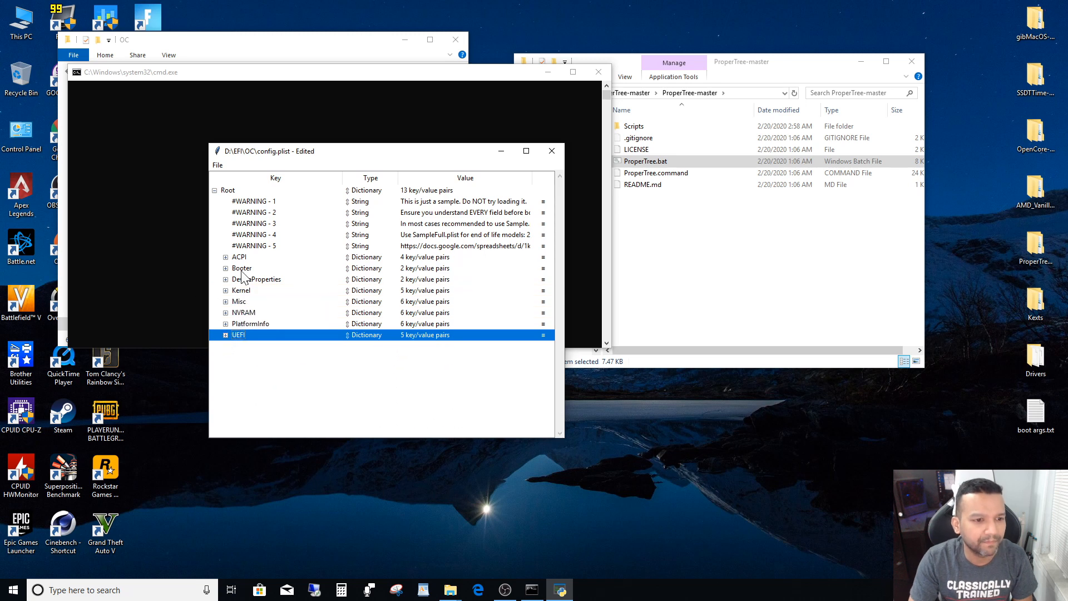
- Remove the five #WARNING entries, #WARNING - 1 through #WARNING - 5, from the Root of config.plist
click(259, 202)
right_click(259, 202)
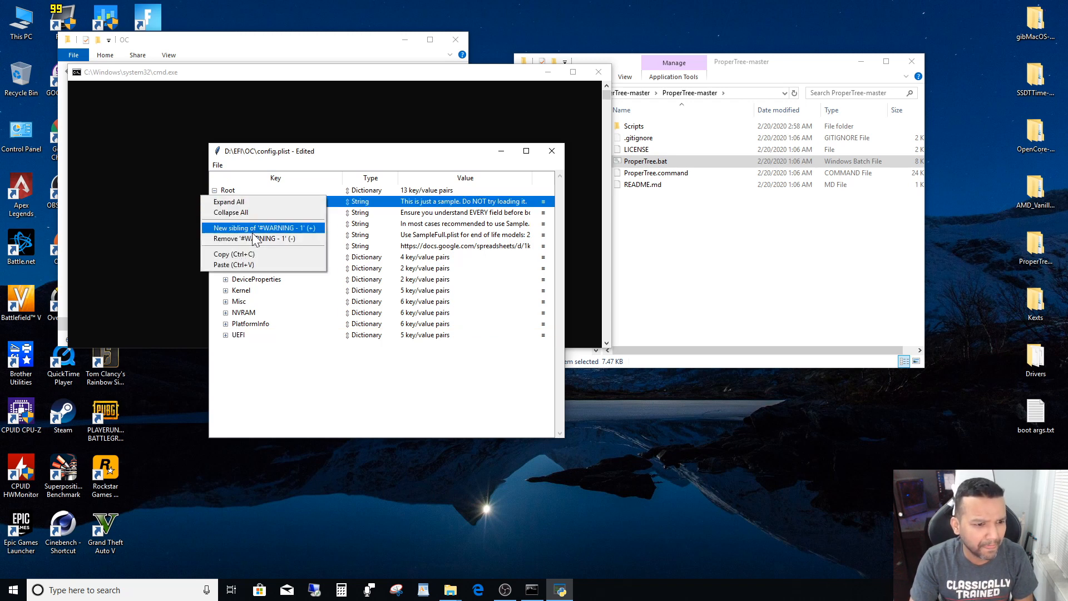
click(255, 238)
right_click(256, 203)
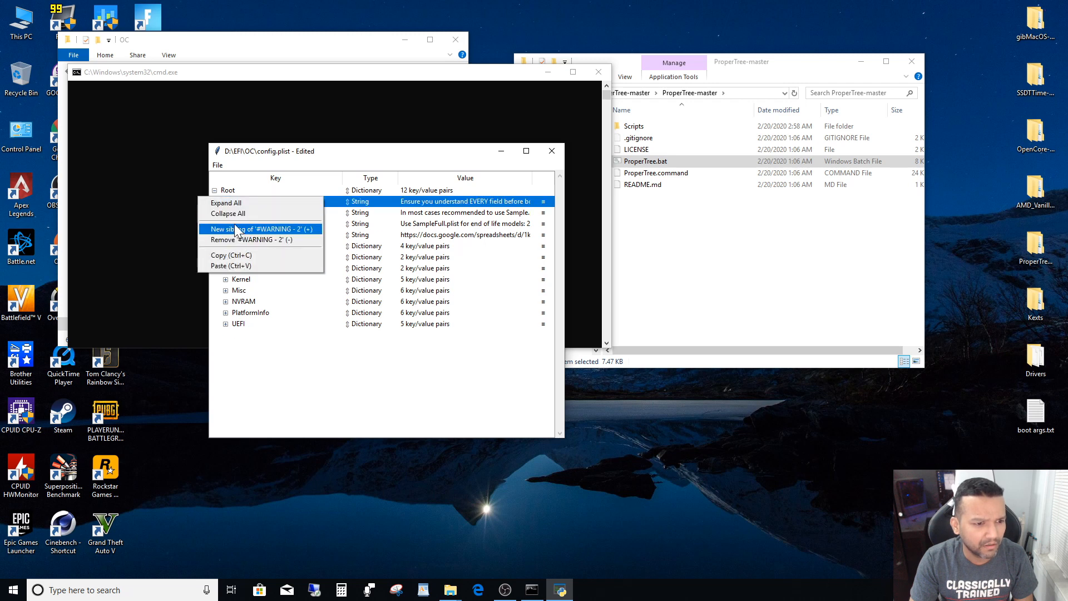
click(232, 241)
right_click(242, 201)
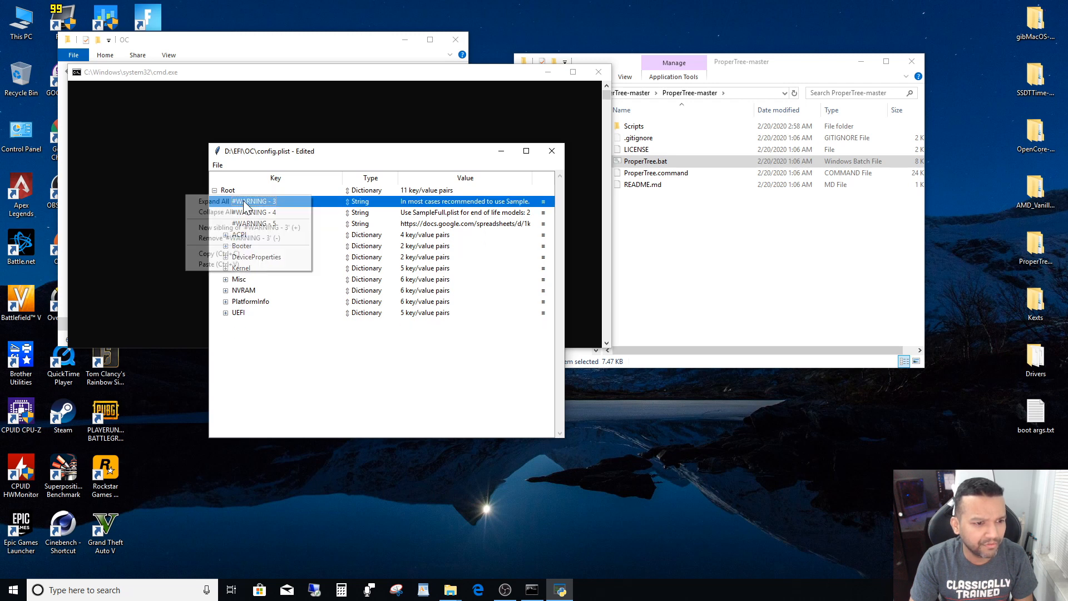
click(231, 238)
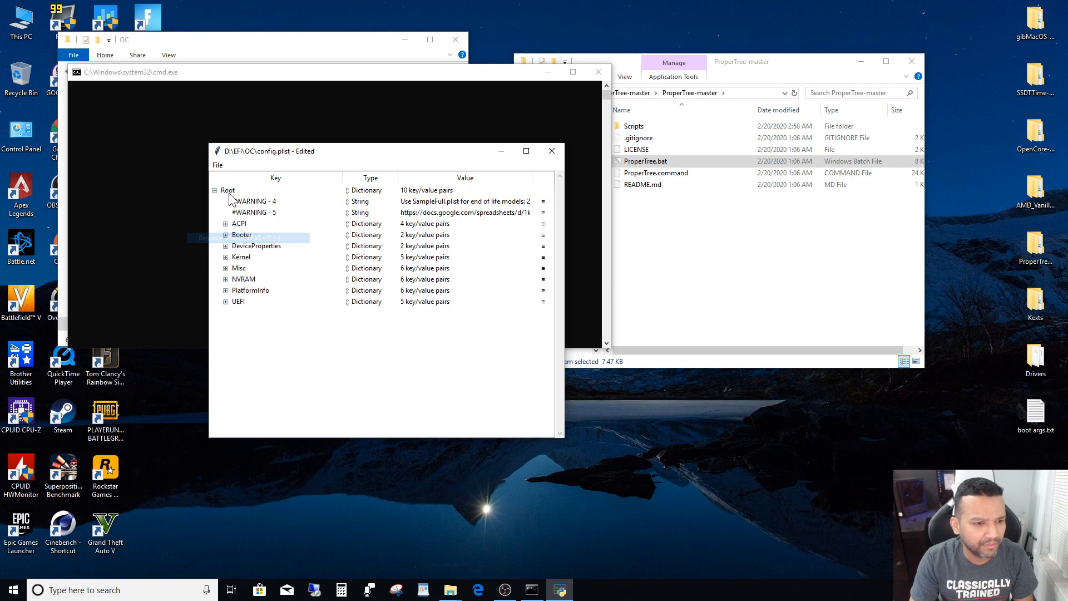
right_click(243, 201)
click(222, 240)
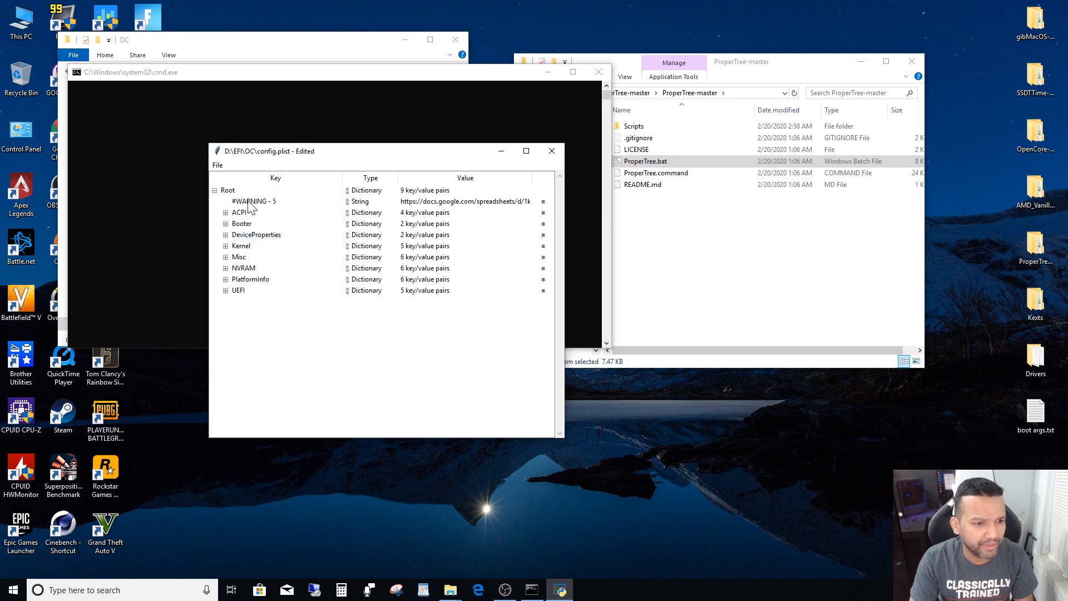
right_click(246, 202)
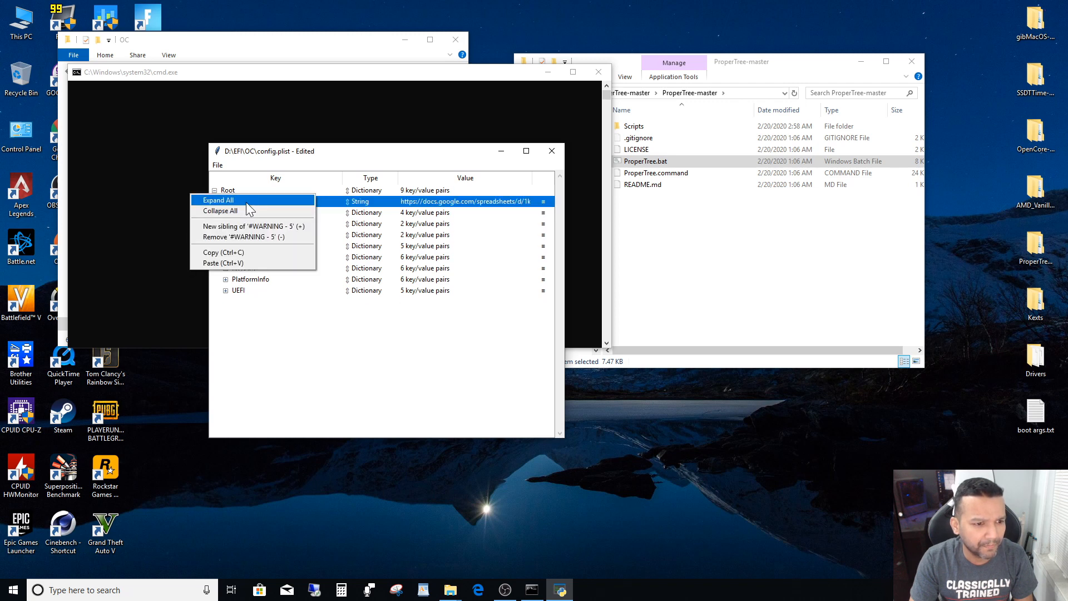
click(235, 237)
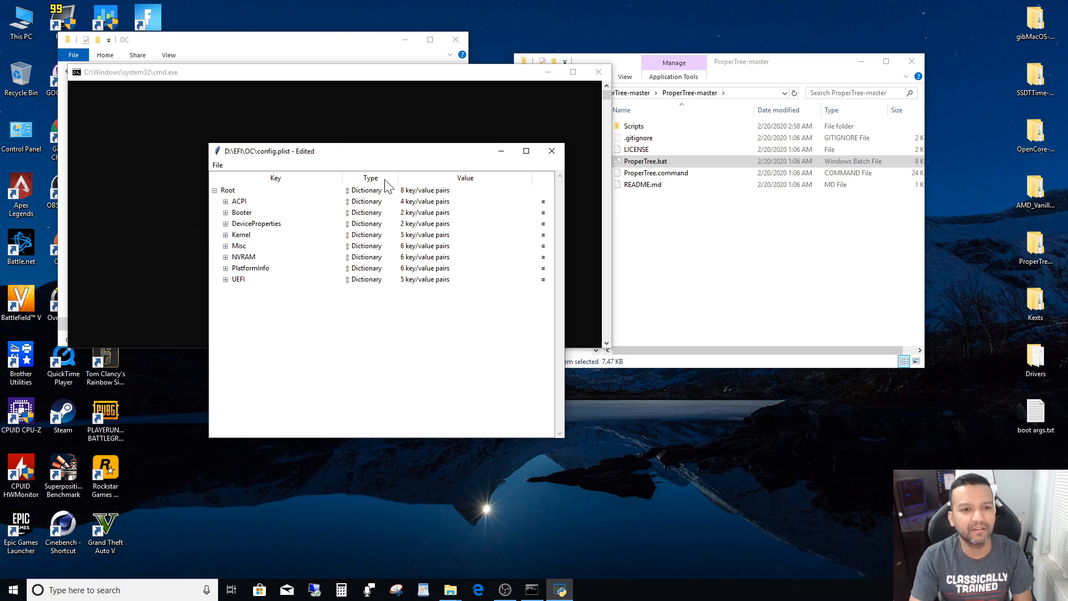
- Set SystemProductName under PlatformInfo > Generic to iMacPro1,1 and collapse PlatformInfo
drag(401, 157, 295, 145)
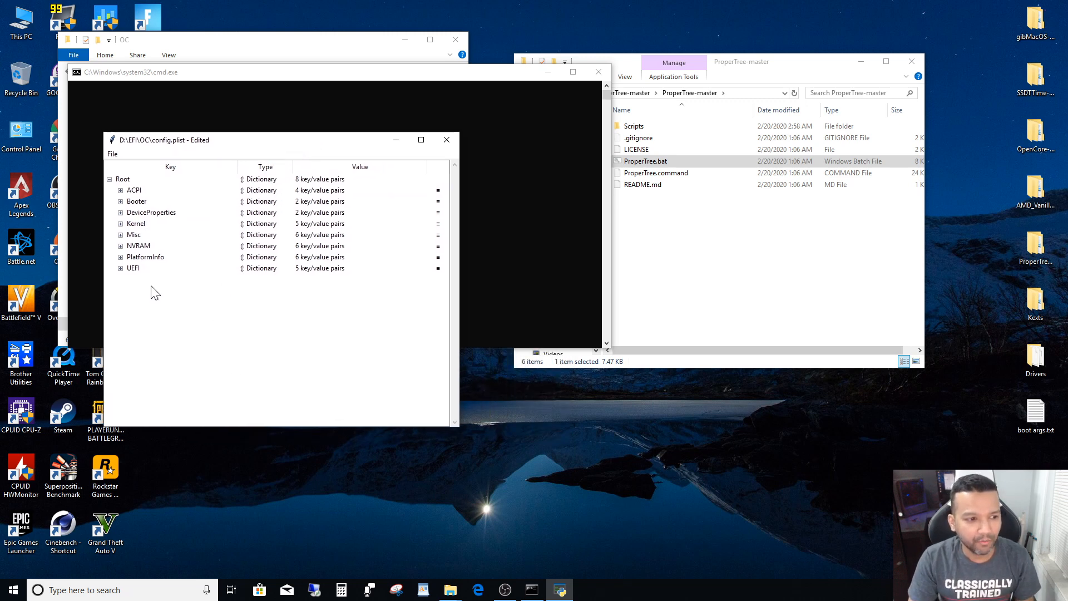
click(121, 258)
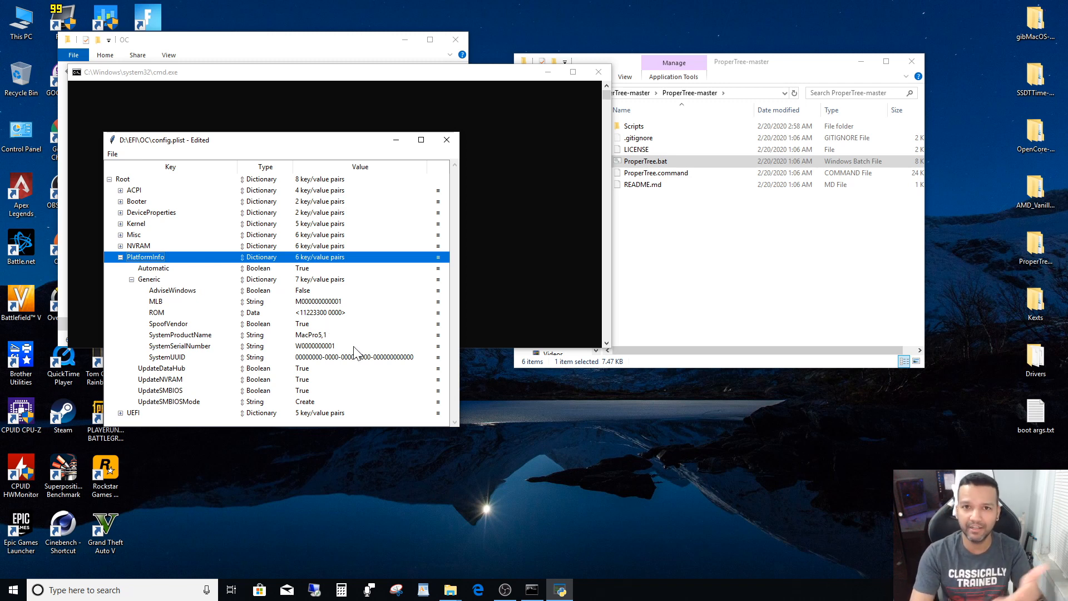
click(314, 335)
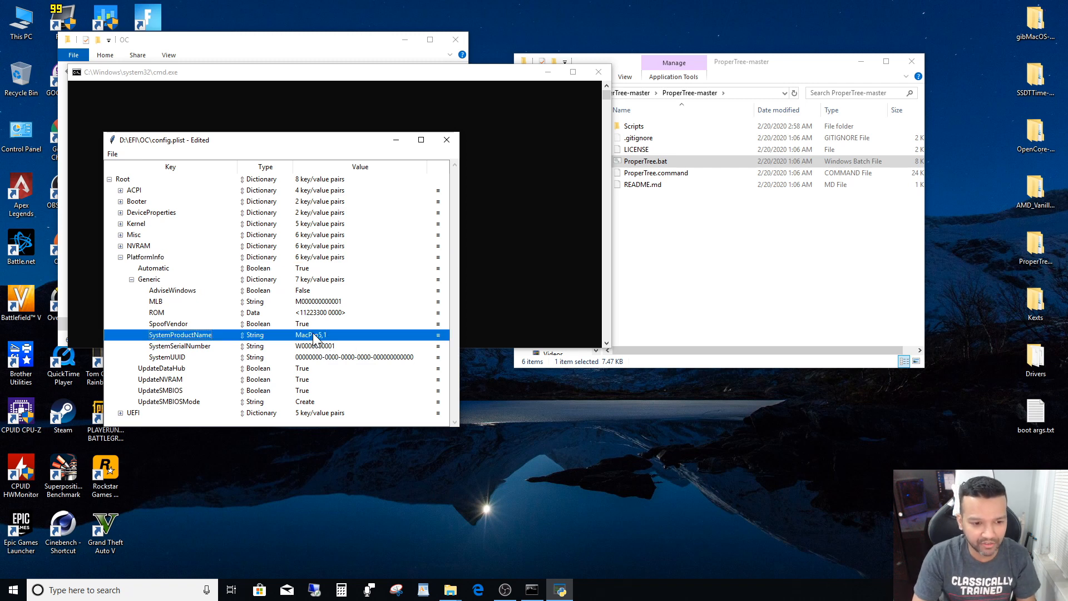
double_click(315, 335)
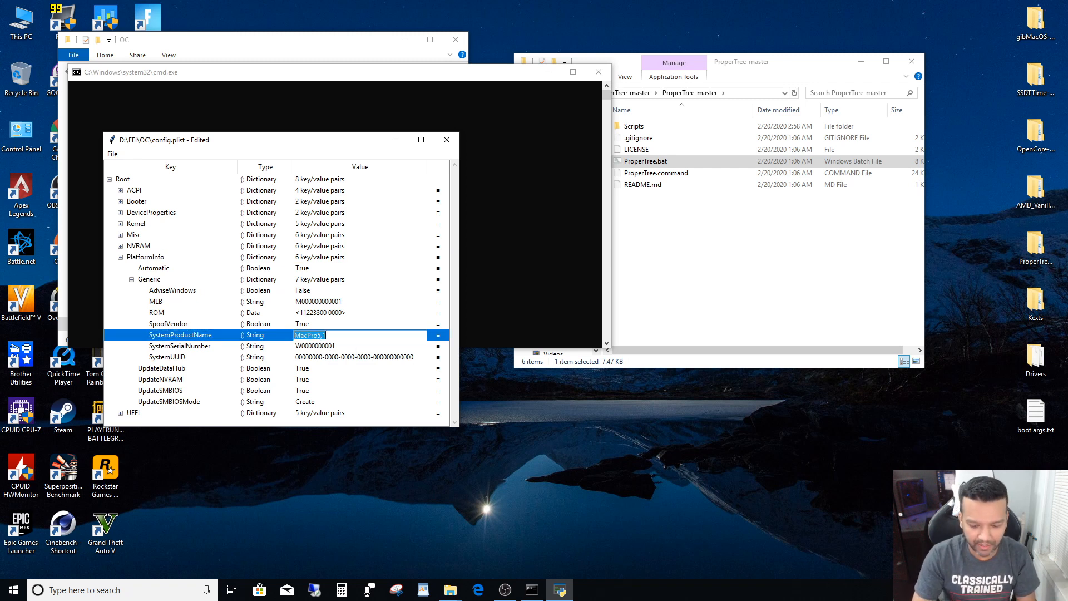
key(BackSpace)
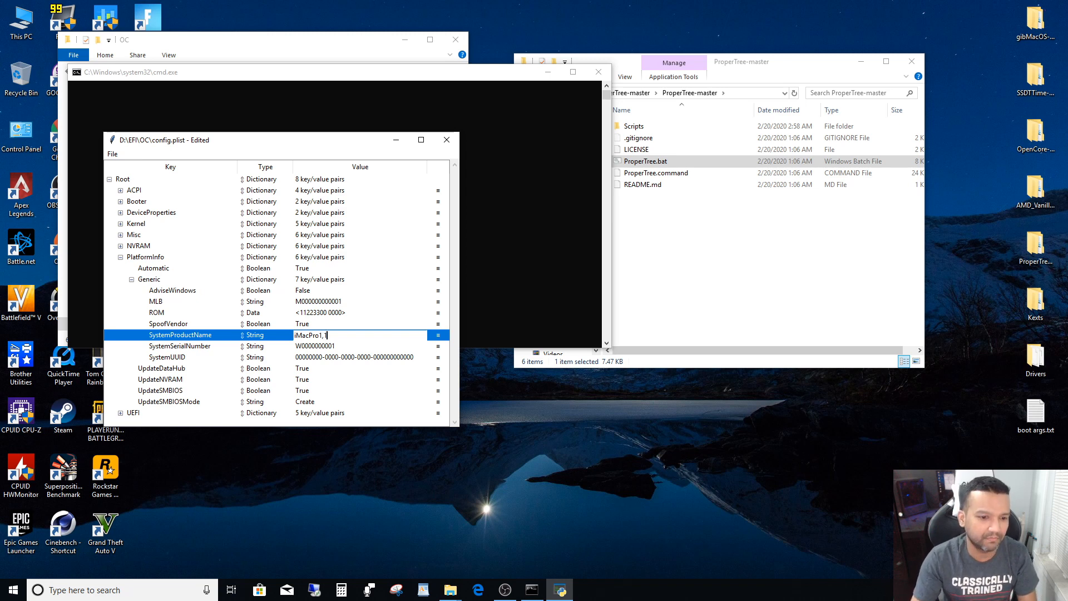
key(Return)
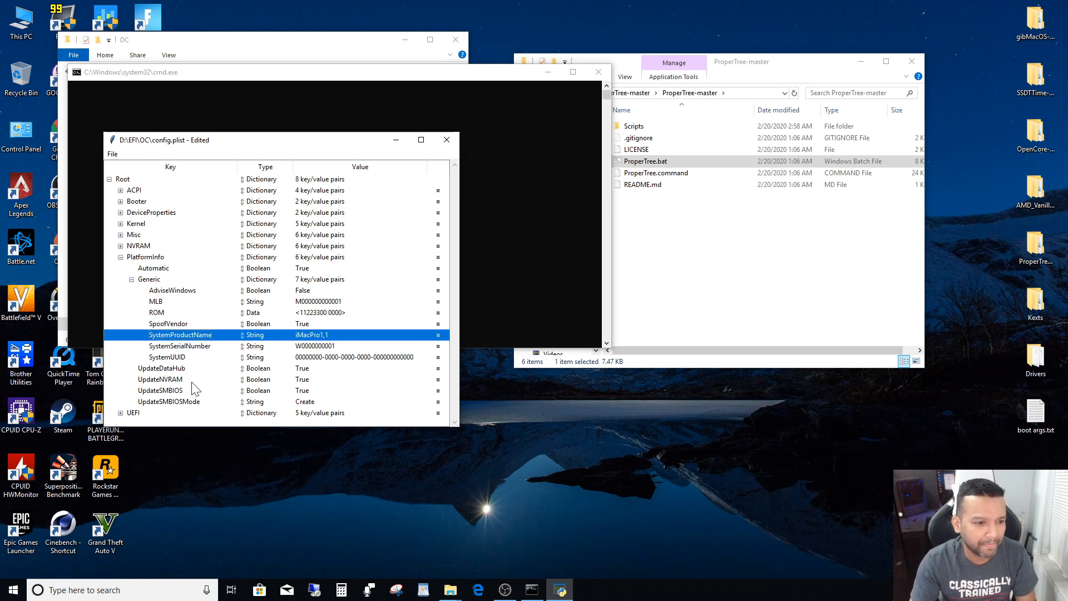
click(121, 260)
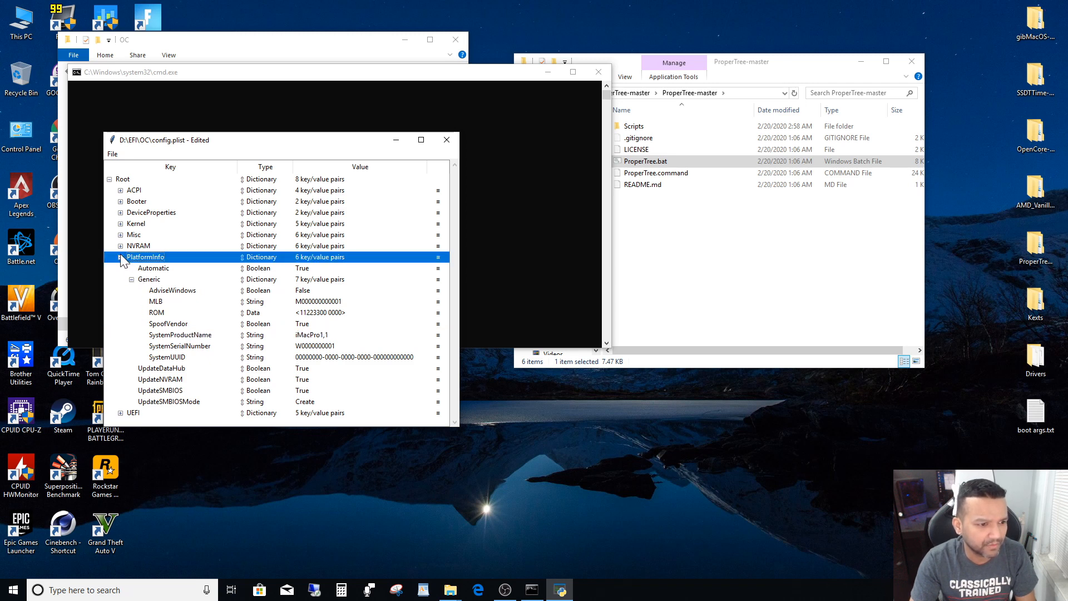
click(121, 258)
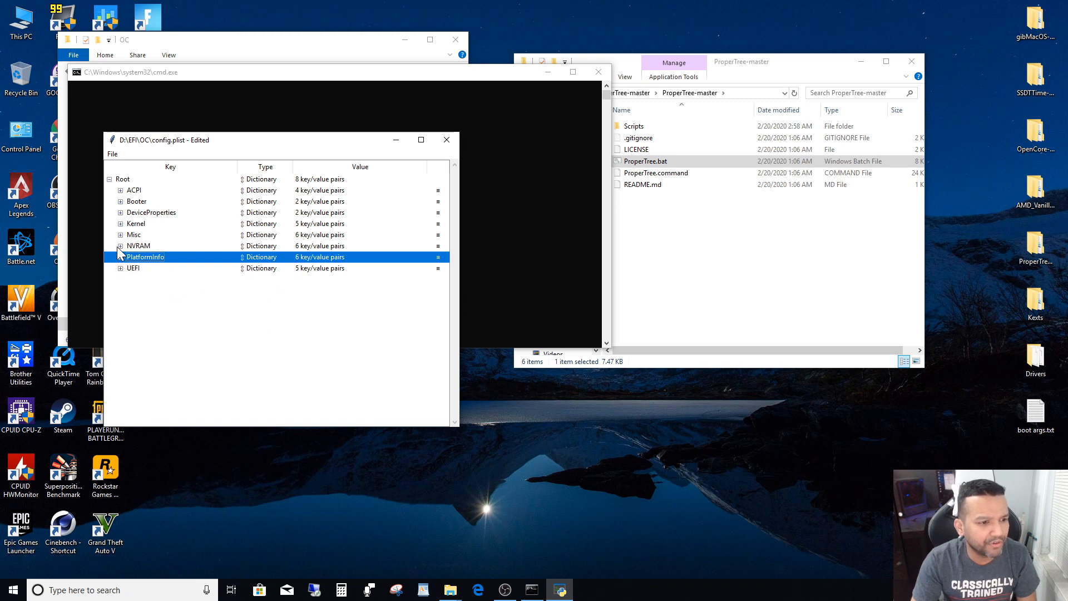
- Change the prev-lang:kbd entry under NVRAM > Add to type String and set its value to en-US:0
click(120, 246)
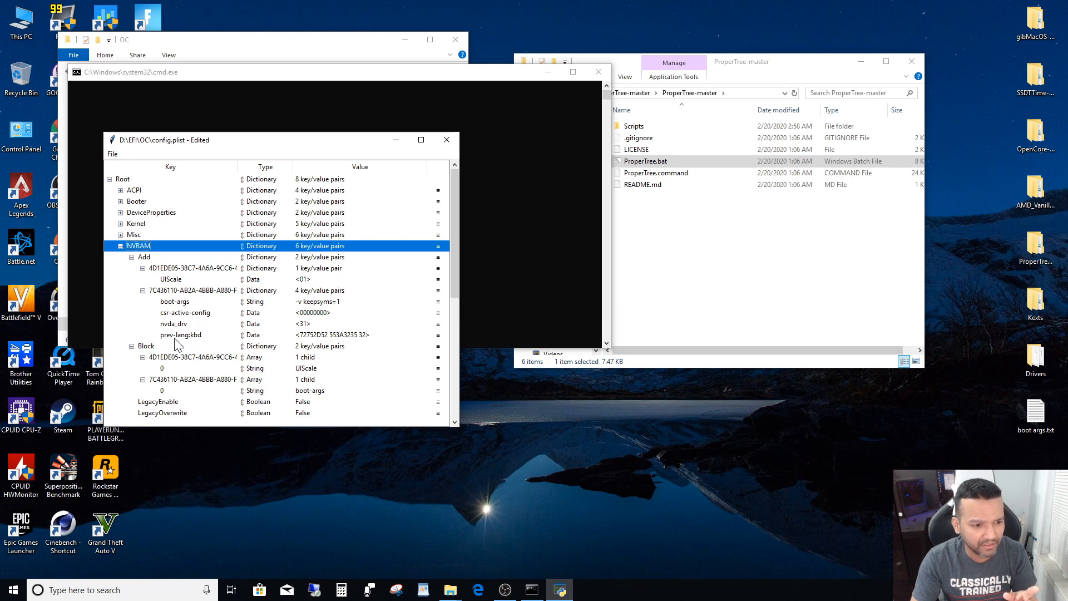
click(256, 337)
click(256, 336)
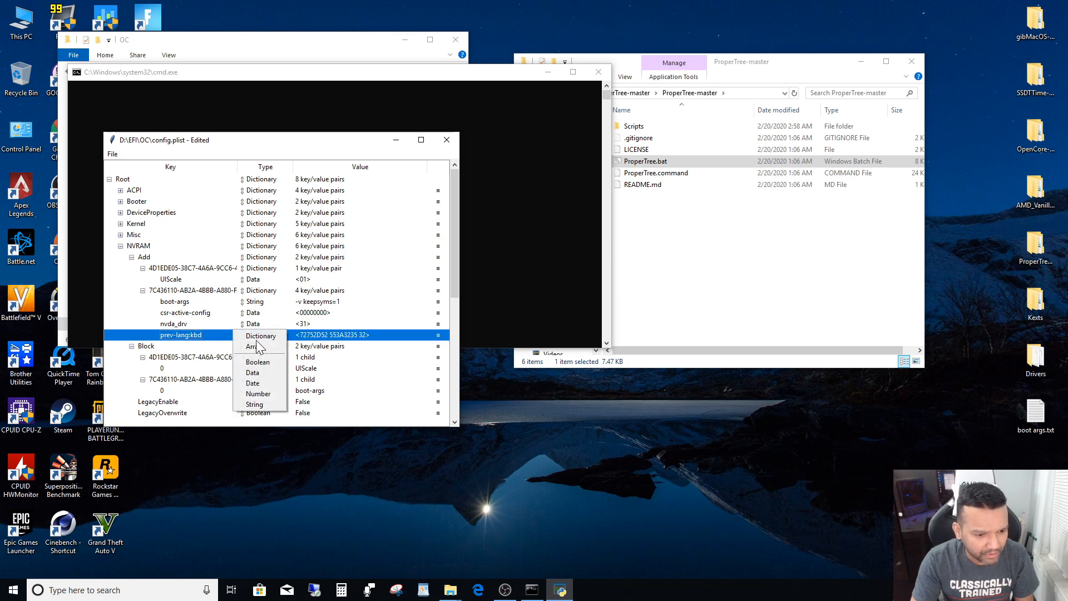
click(257, 405)
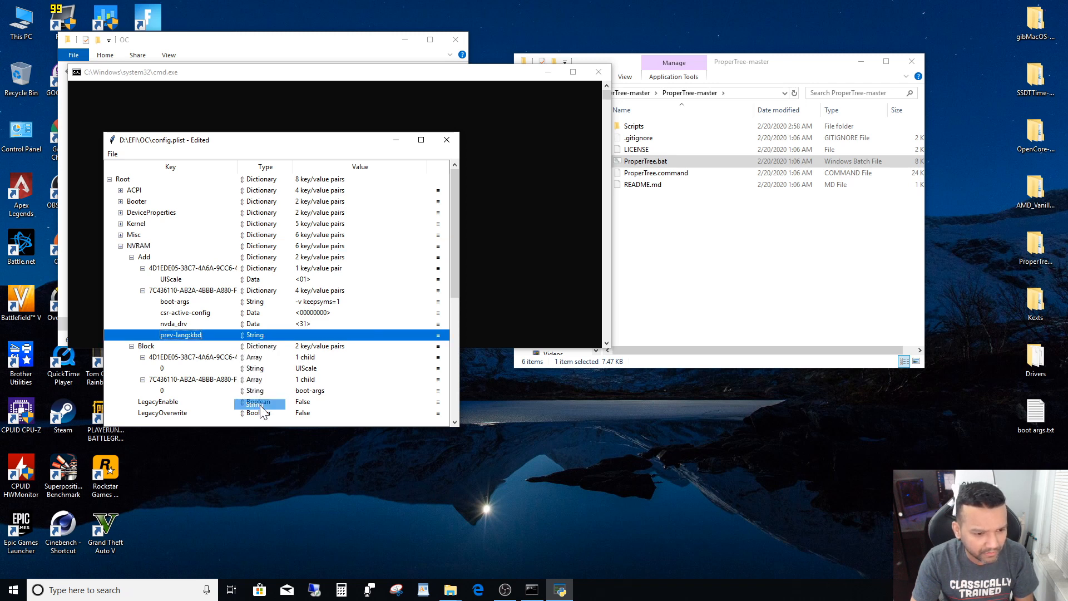
double_click(304, 335)
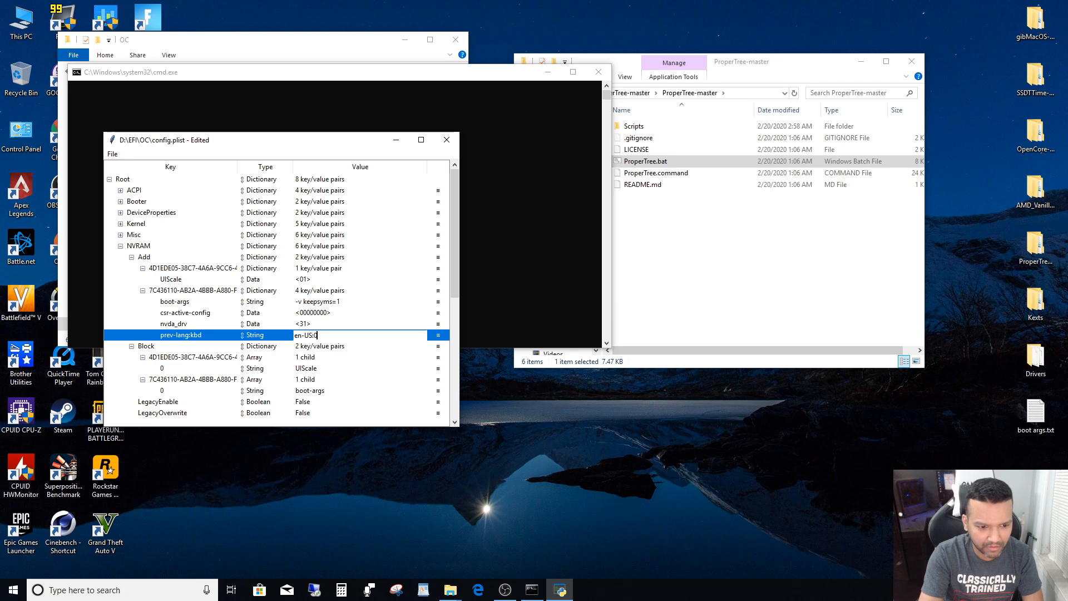
key(Return)
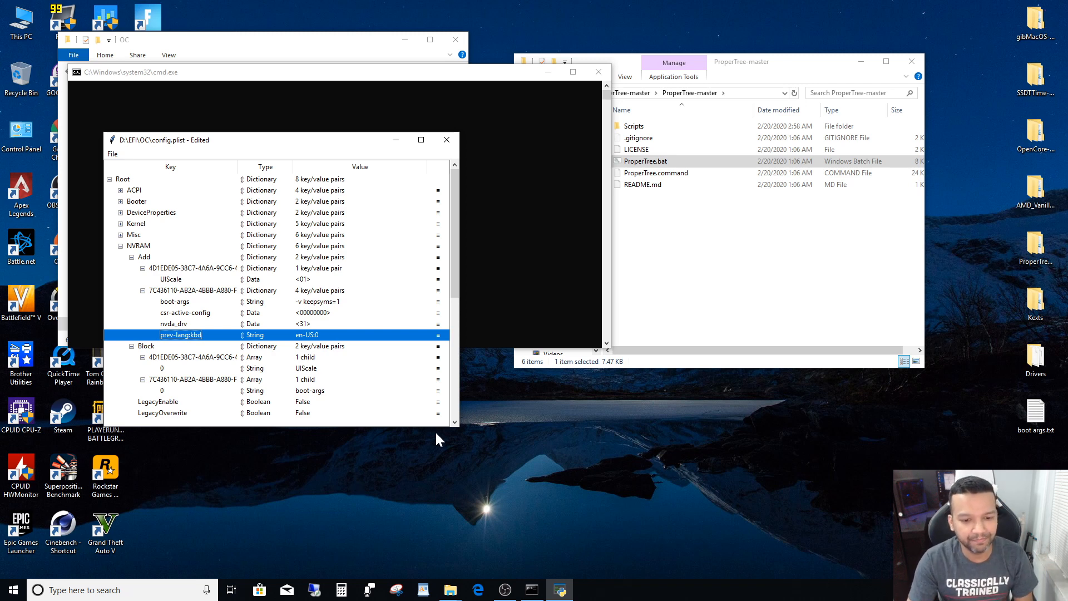
- Widen the config.plist window, select the boot-args entry, and open boot args.txt from the desktop beside it for reference
drag(459, 427, 568, 459)
click(197, 303)
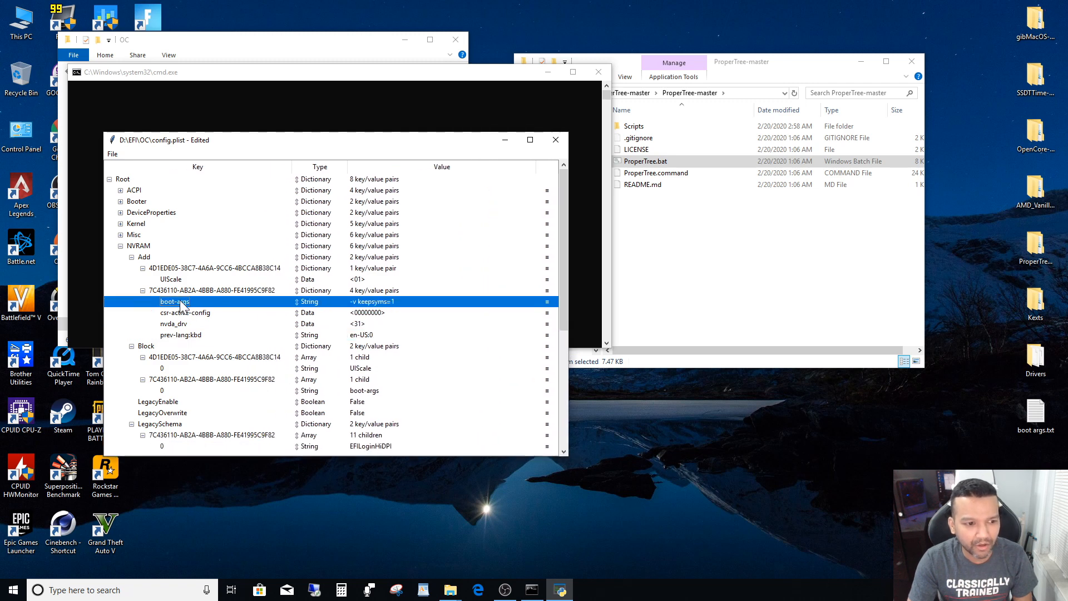
double_click(1038, 422)
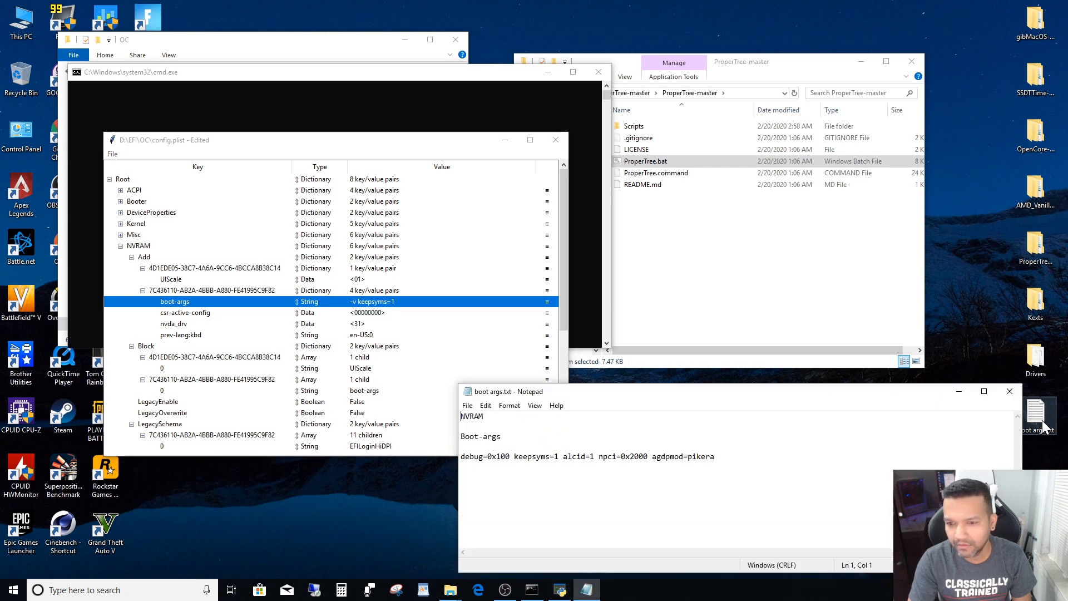
drag(826, 398, 837, 375)
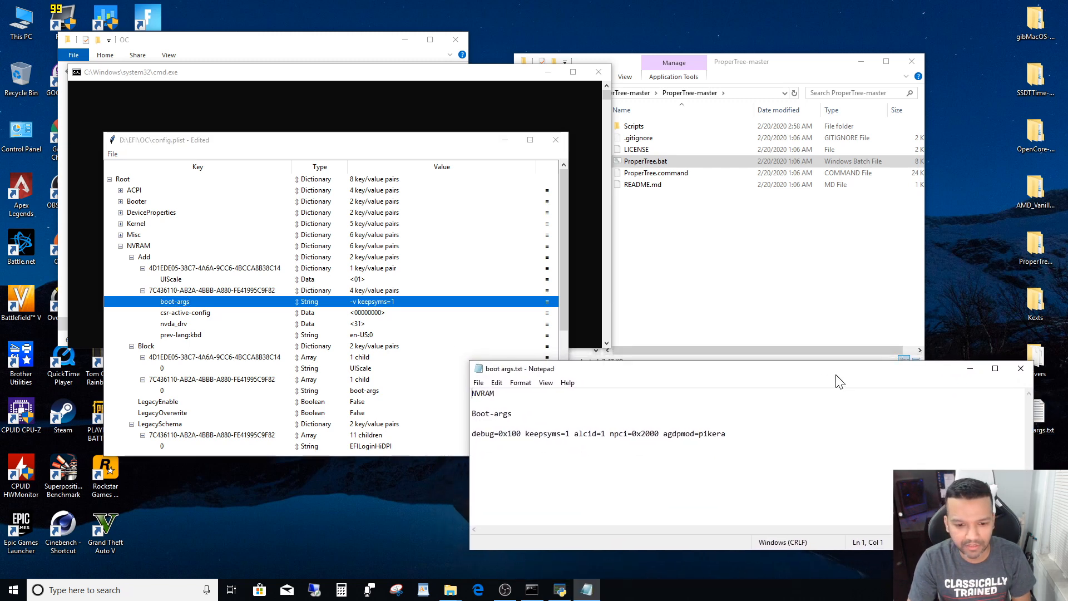
drag(471, 364, 594, 350)
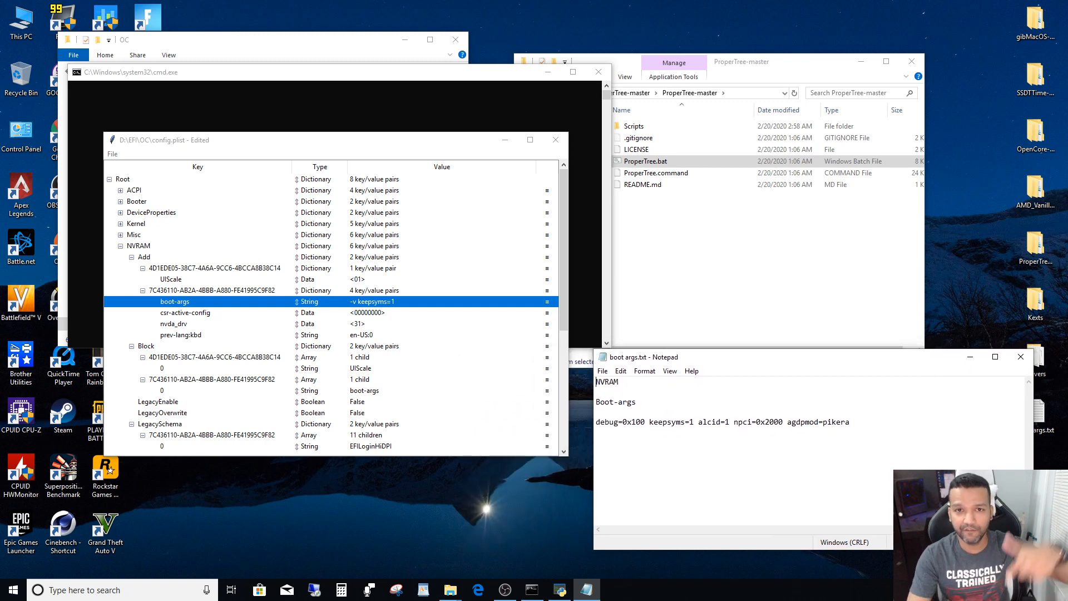
- In the boot-args value under NVRAM > Add, replace the -v flag with debug=0x100 in front of keepsyms=1
click(363, 304)
double_click(356, 306)
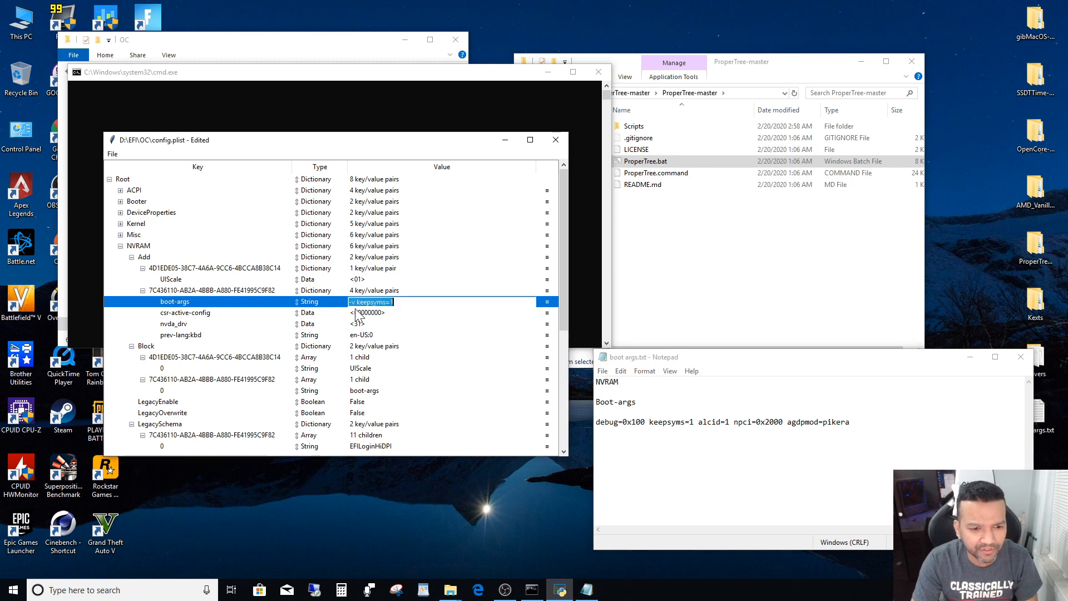
click(356, 303)
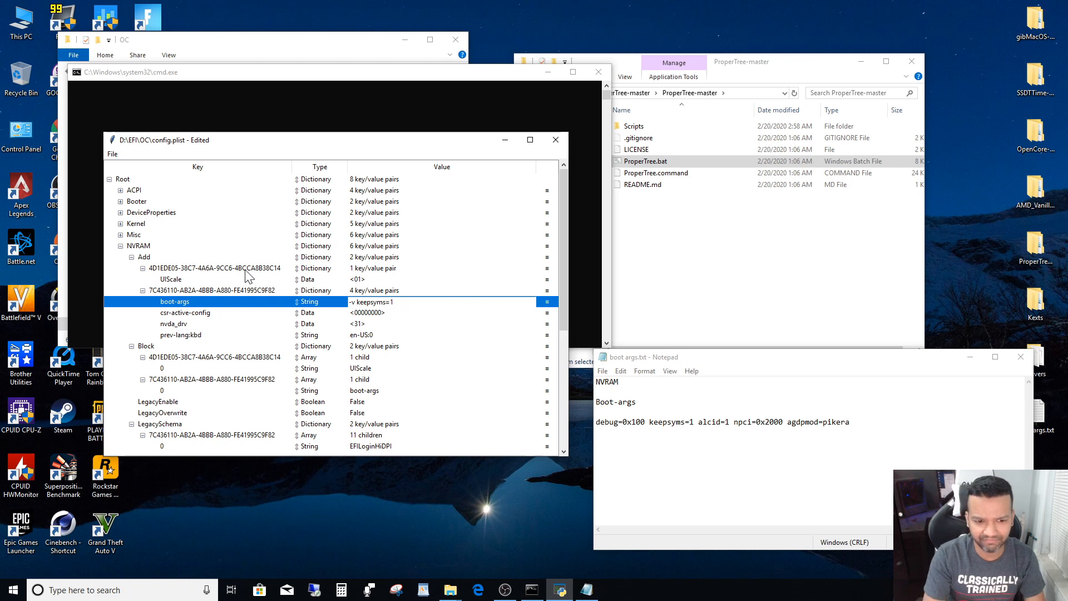
key(BackSpace)
key(BackSpace)
key(BackSpace)
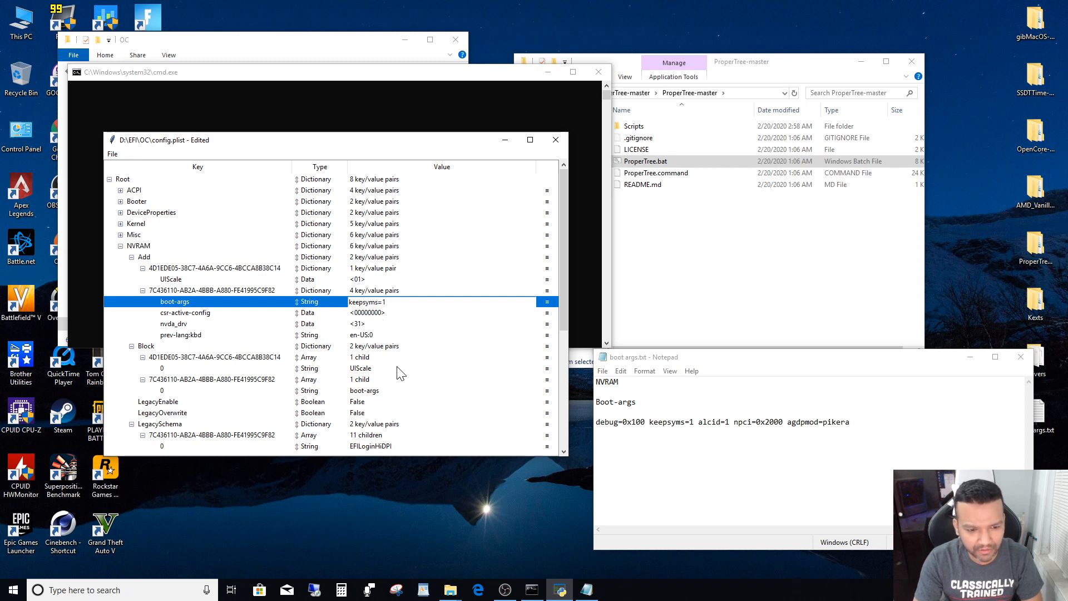
text(debug)
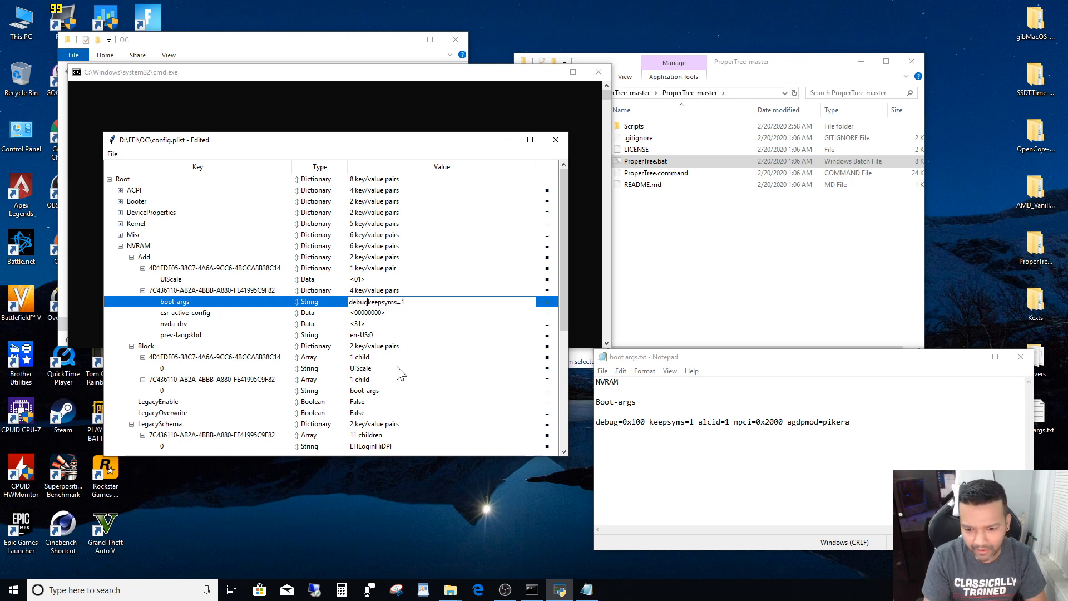
text(=0)
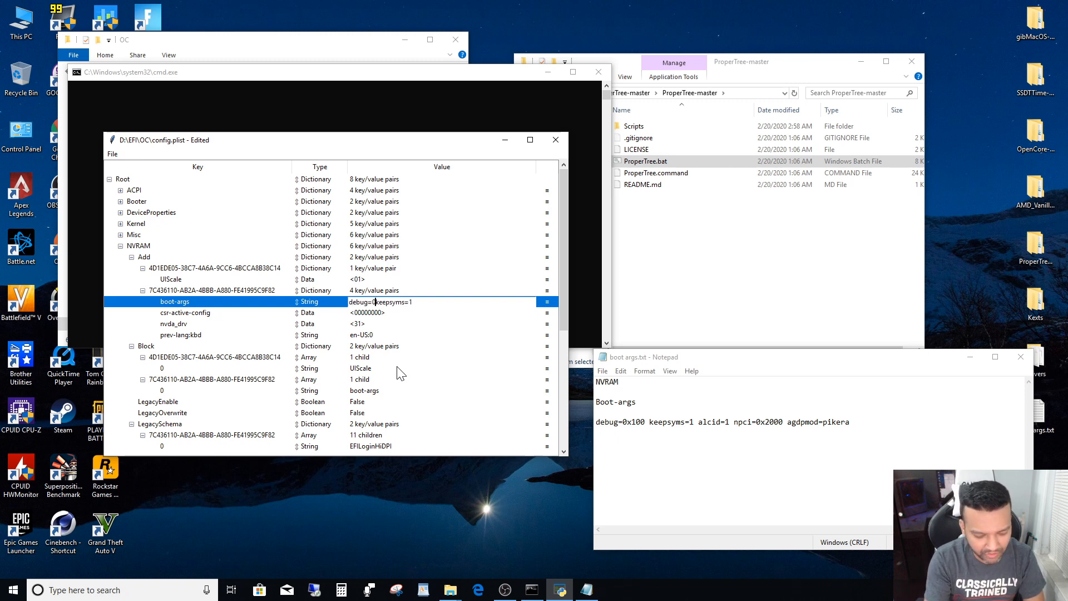
text(x100)
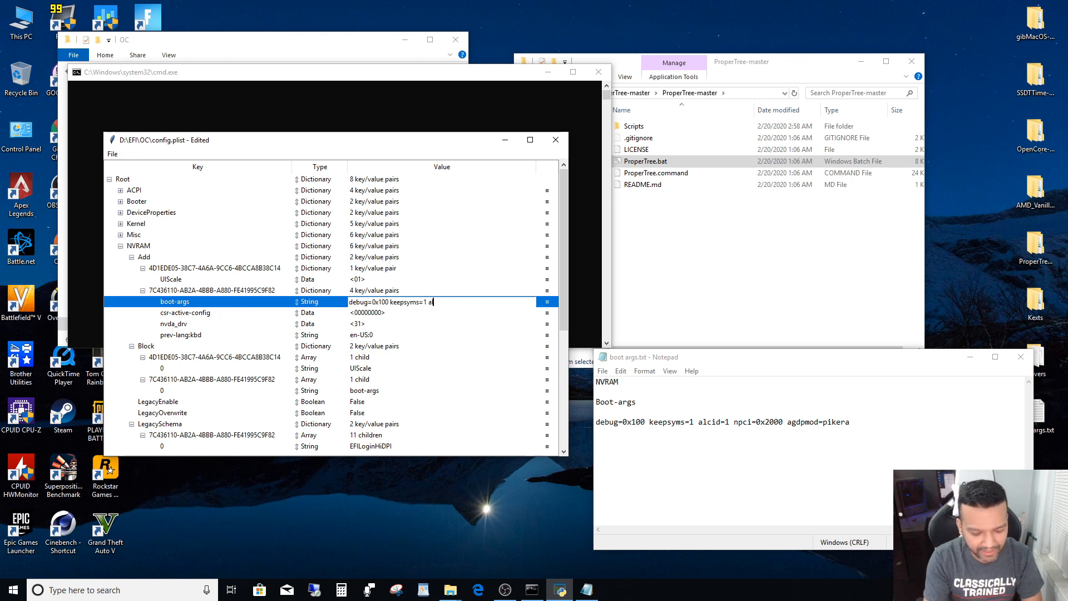
- Append alcid=1 npci=0x2000 to the boot-args value, following keepsyms=1
text(lc)
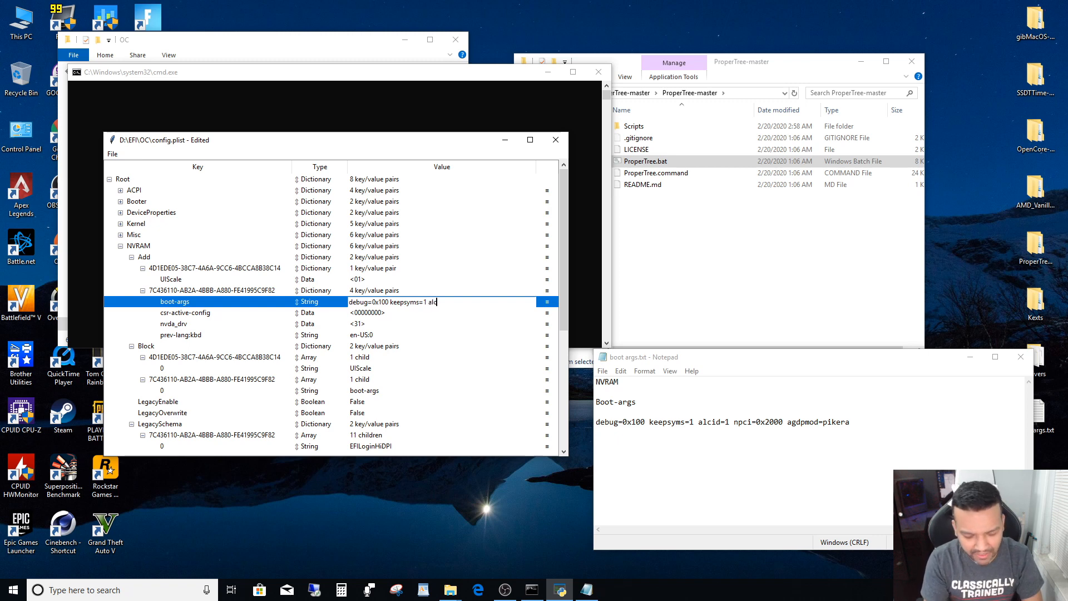
text(id=1)
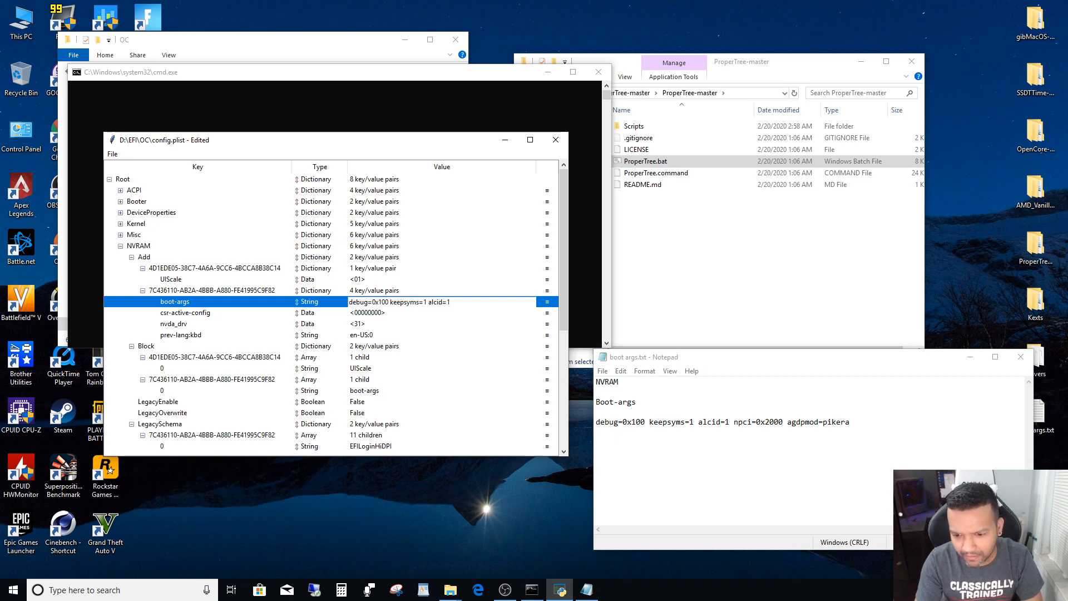
text(n)
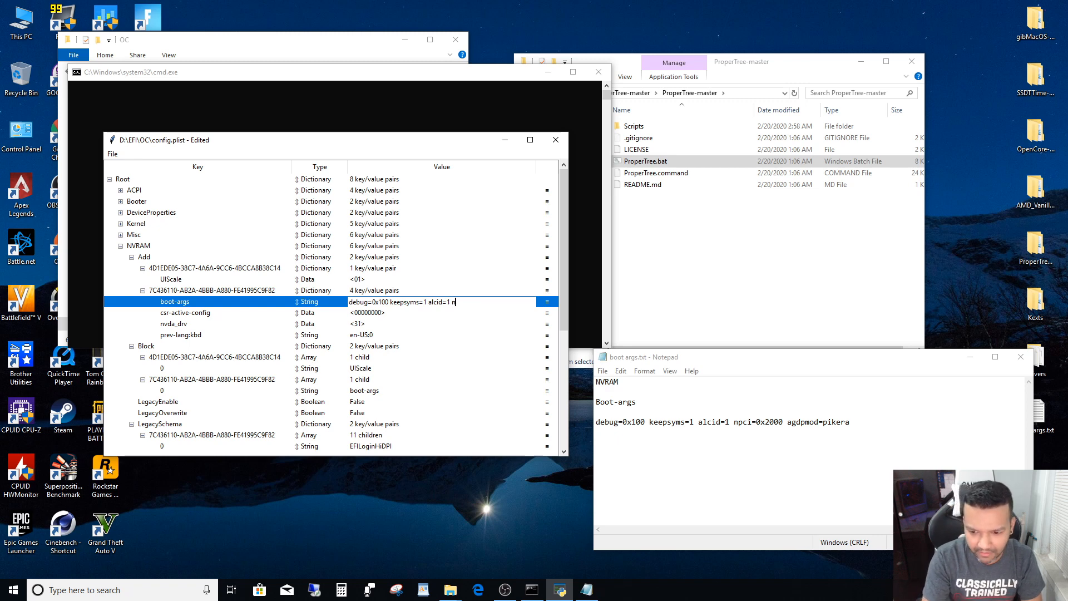
text(pci)
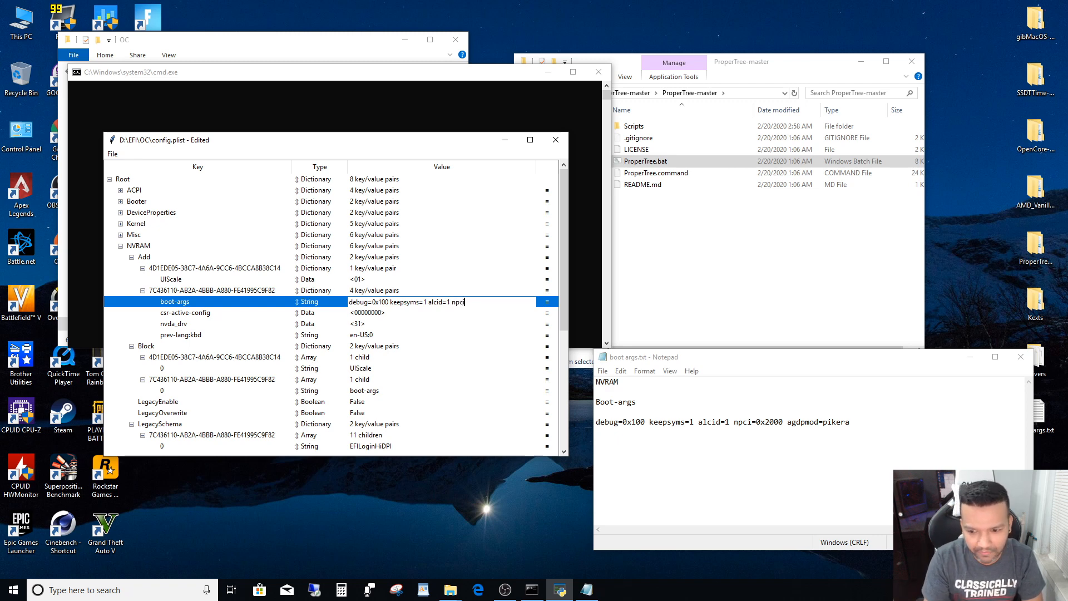
text(=0x)
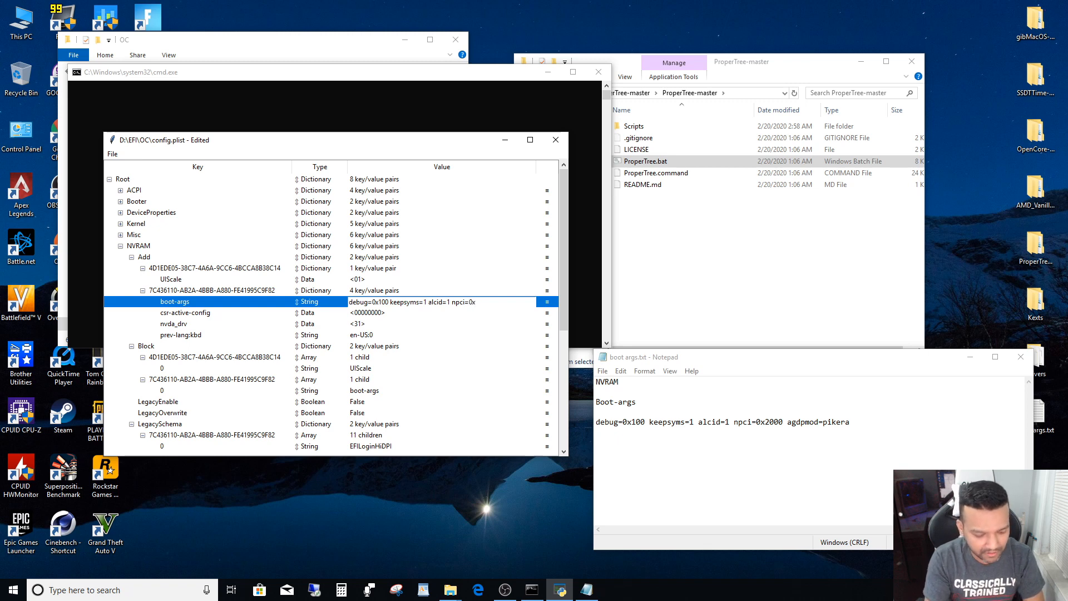
text(2000)
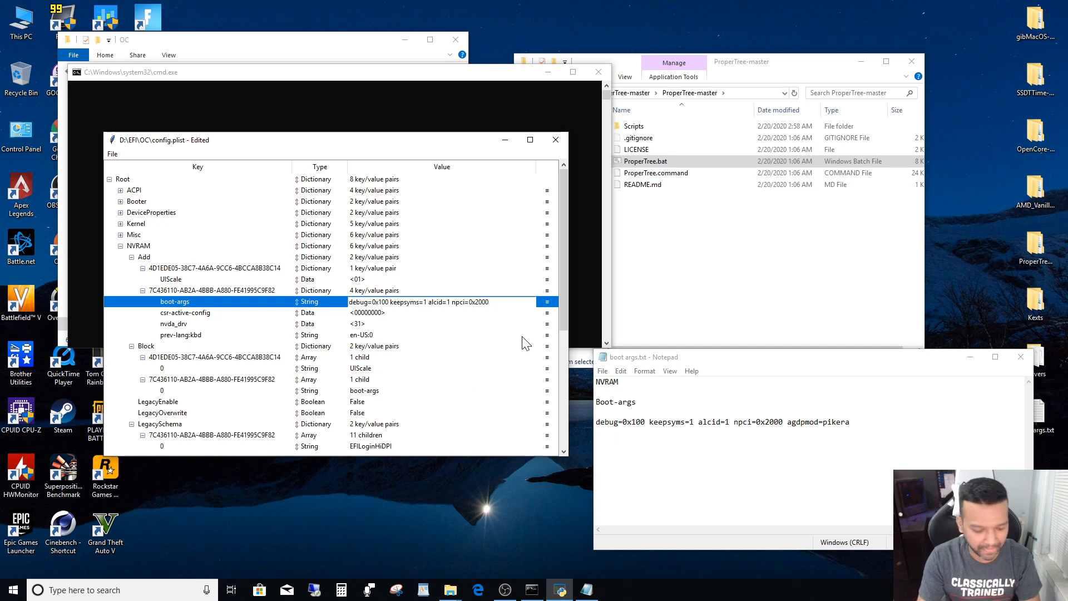
- Append agdpmod=pikera to the end of the boot-args value and commit the entry
text(ag)
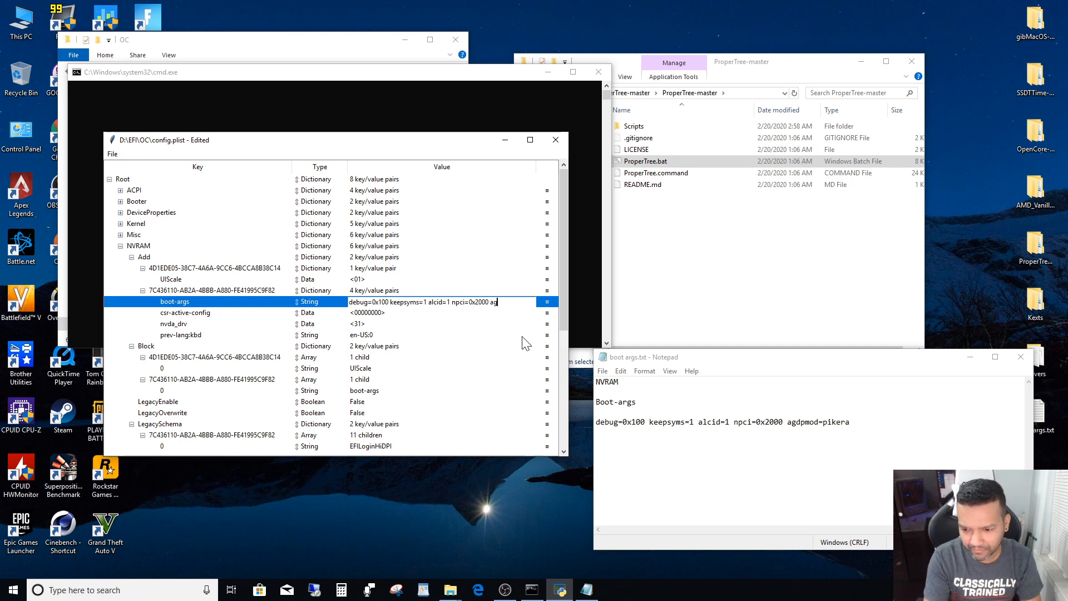
text(dp)
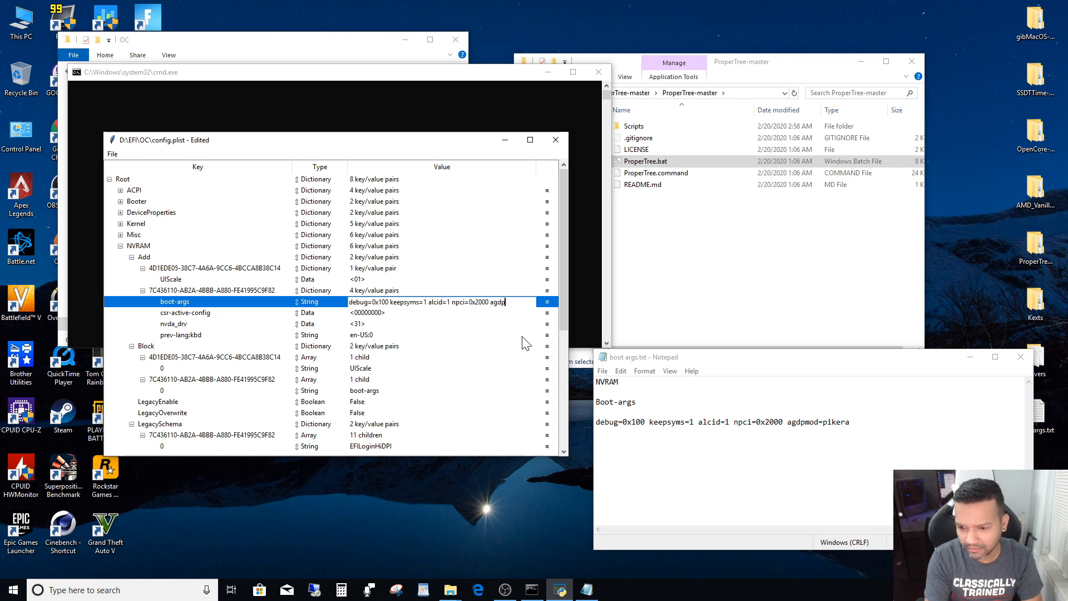
text(mod)
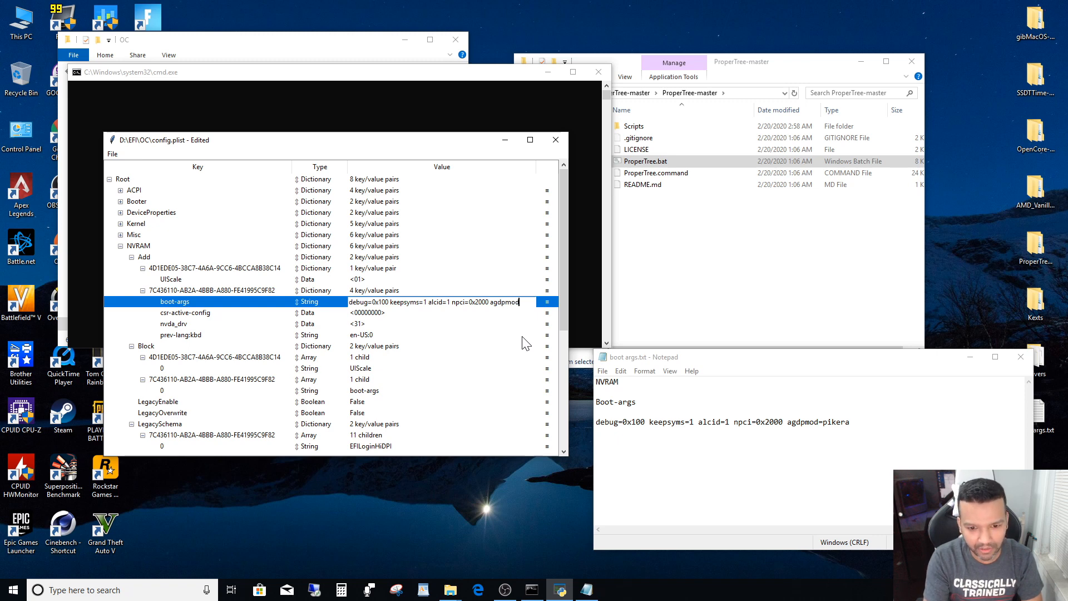
text(=pi)
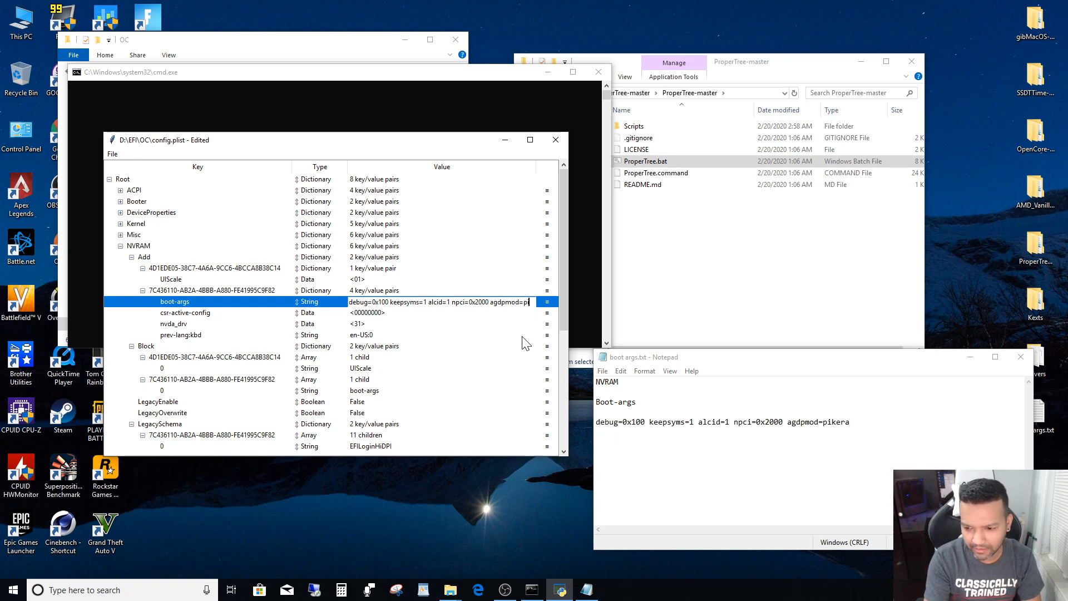
text(k)
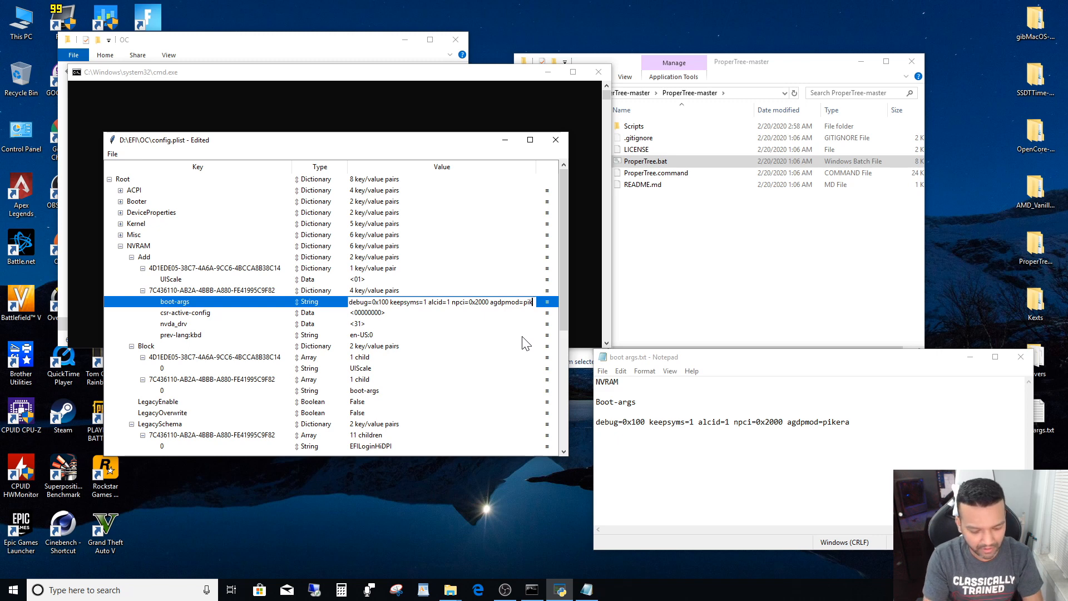
text(era)
key(Return)
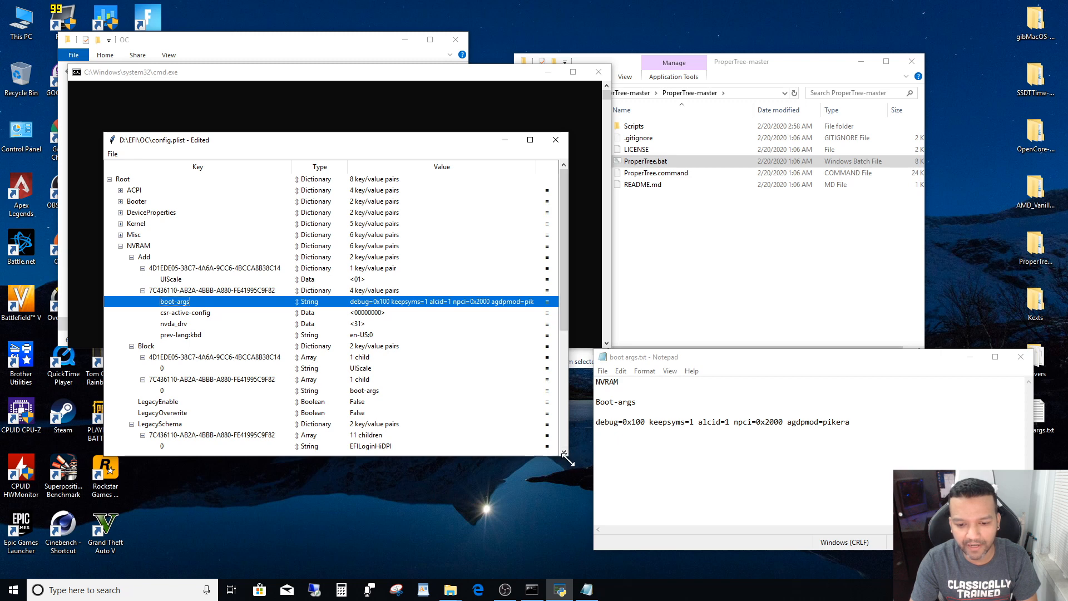
- Enlarge the config.plist window to show the whole boot-args value and collapse the NVRAM section
drag(567, 457, 621, 508)
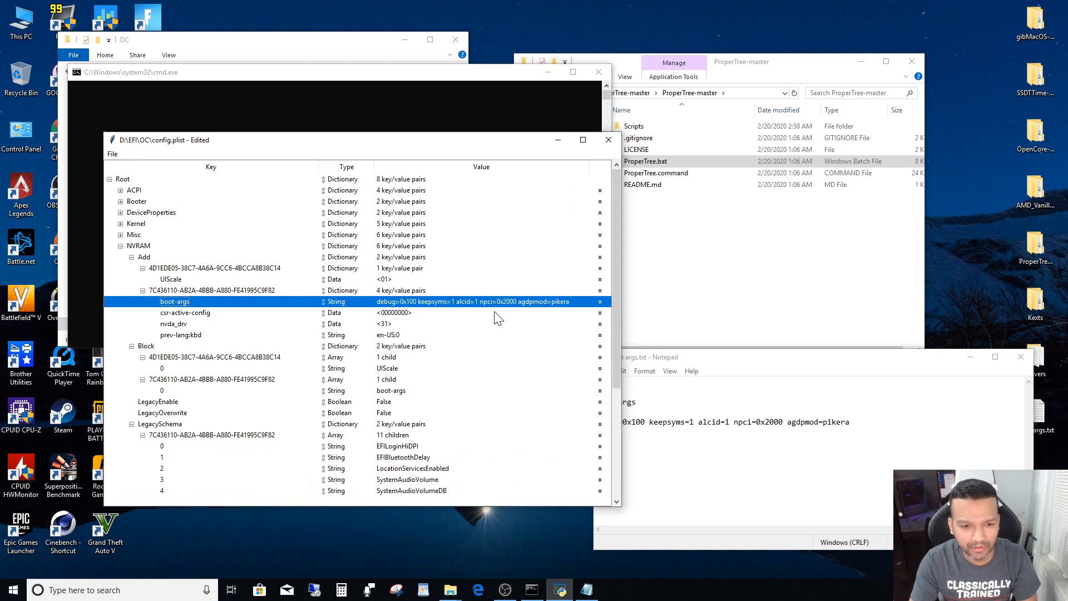
drag(472, 144, 452, 138)
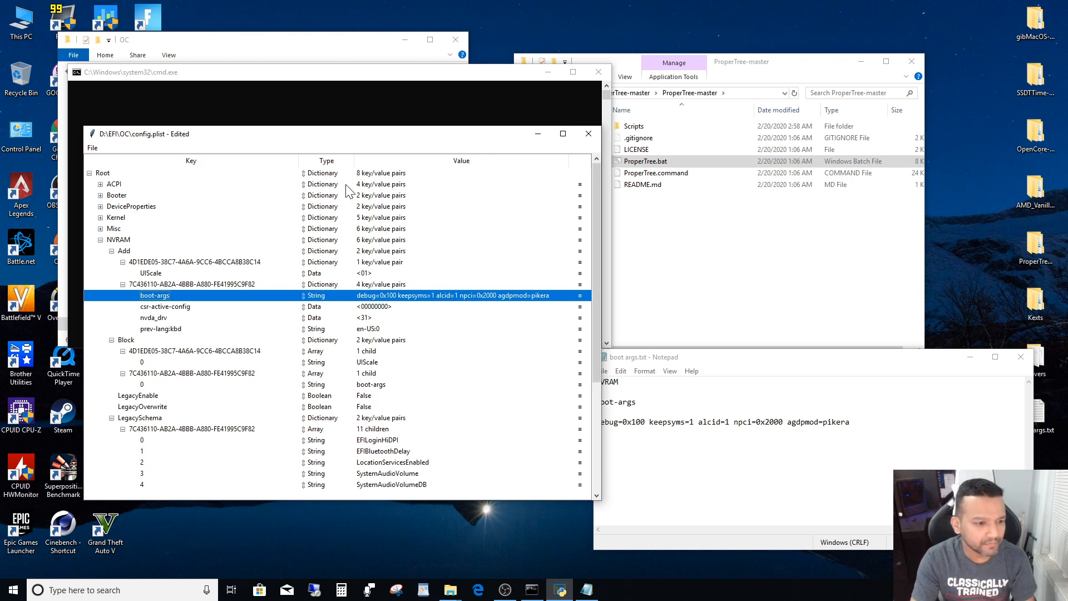
click(101, 240)
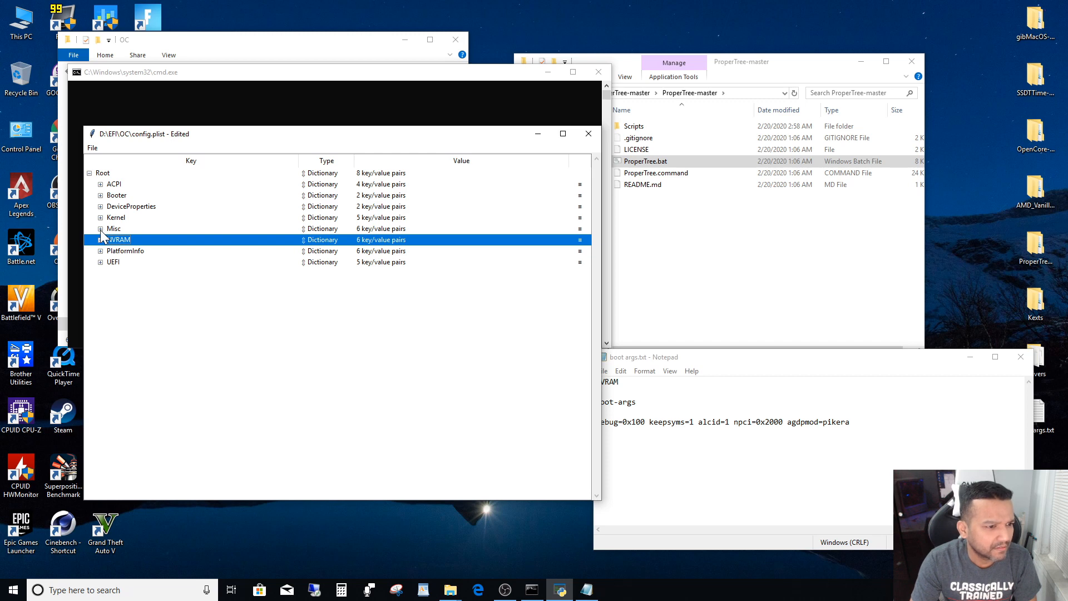
- Expand the Misc section and set RequireSignature under Security to False
click(101, 229)
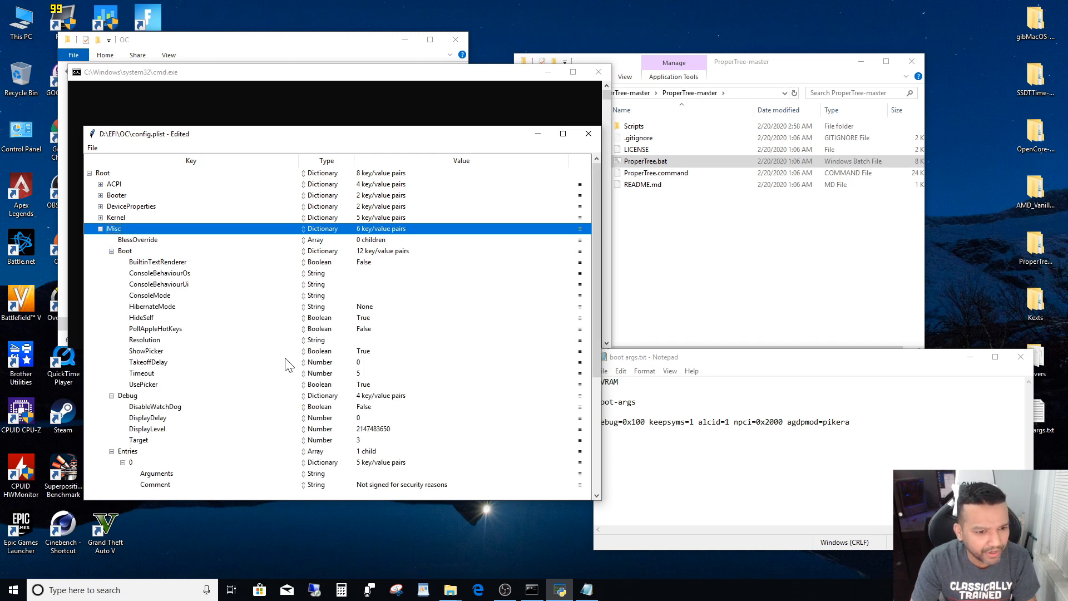
scroll(323, 352, down, 1)
scroll(325, 356, down, 5)
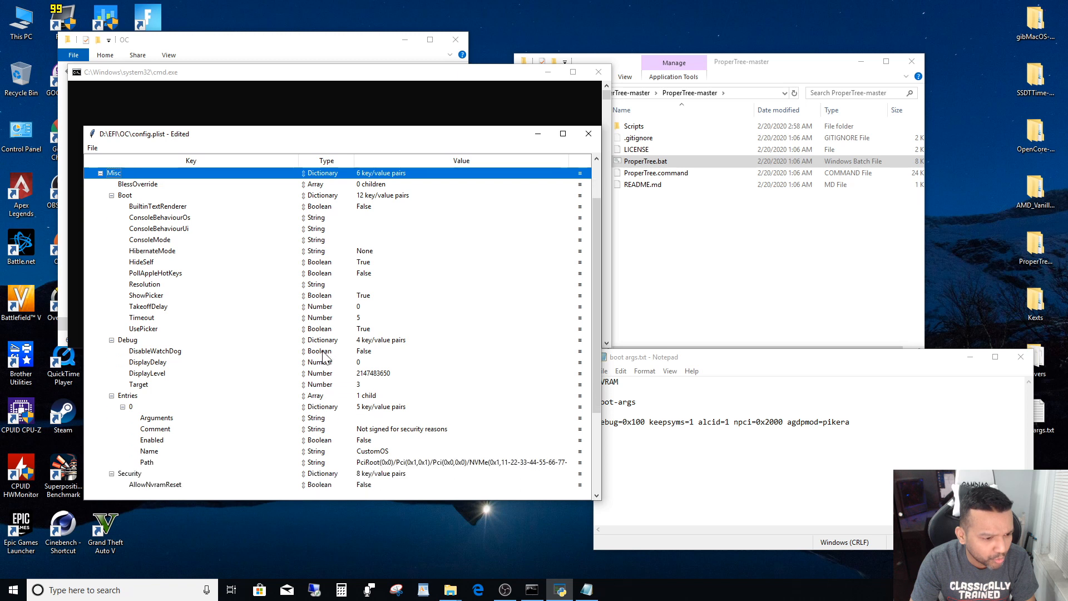
scroll(324, 367, down, 1)
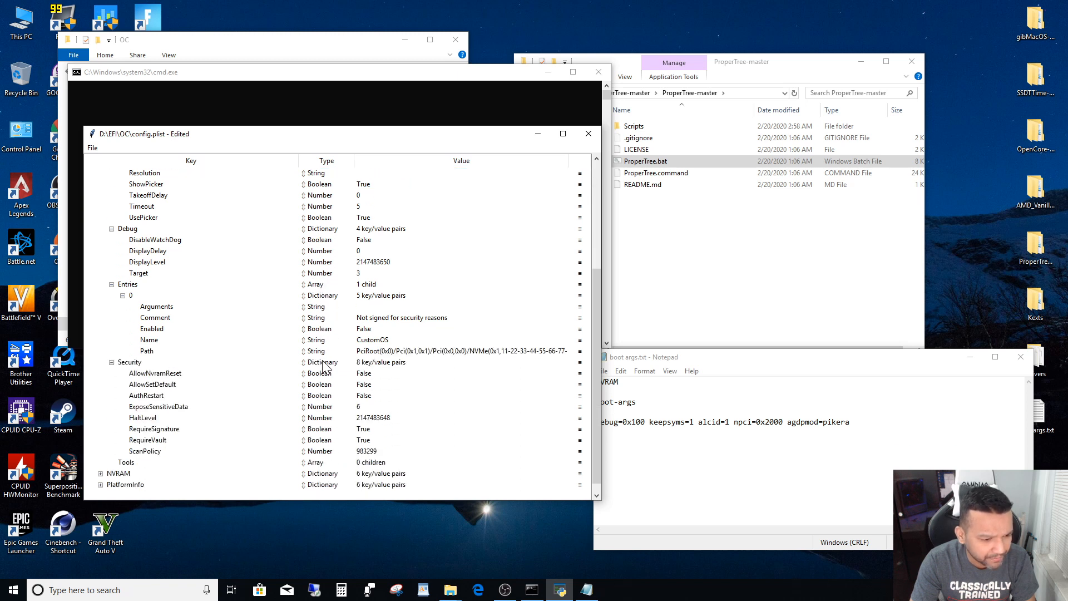
click(167, 433)
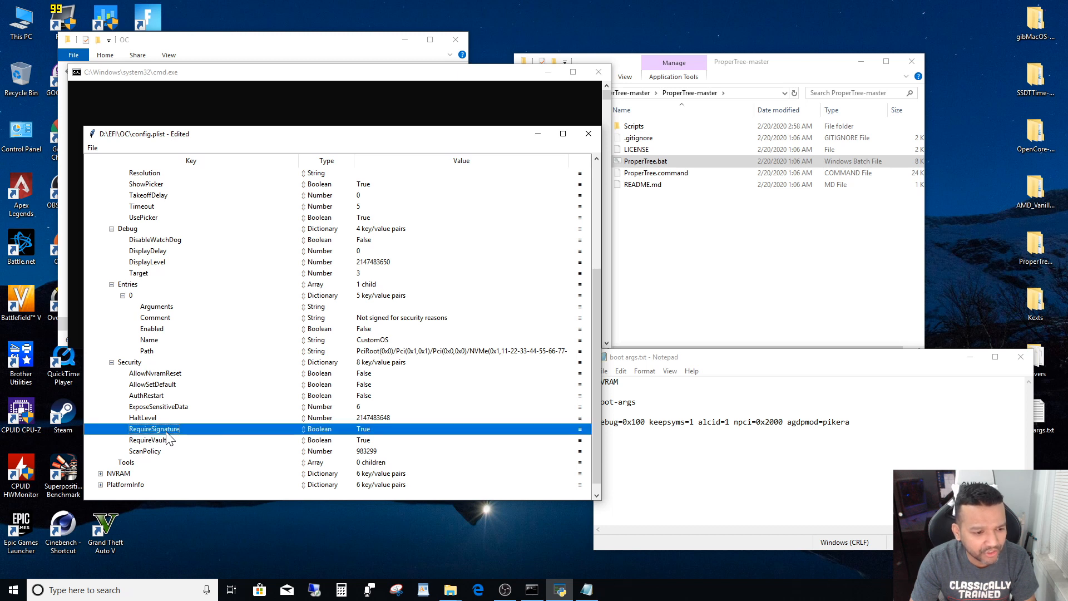
click(364, 432)
click(368, 441)
- Set RequireVault to False and ScanPolicy to 0 under Misc > Security
click(163, 442)
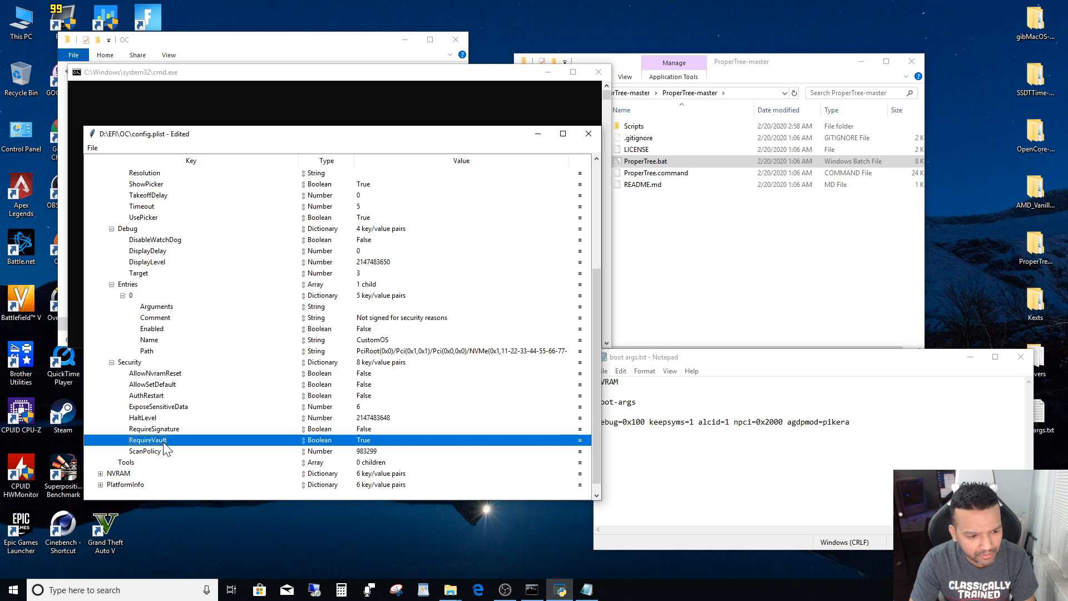
click(363, 440)
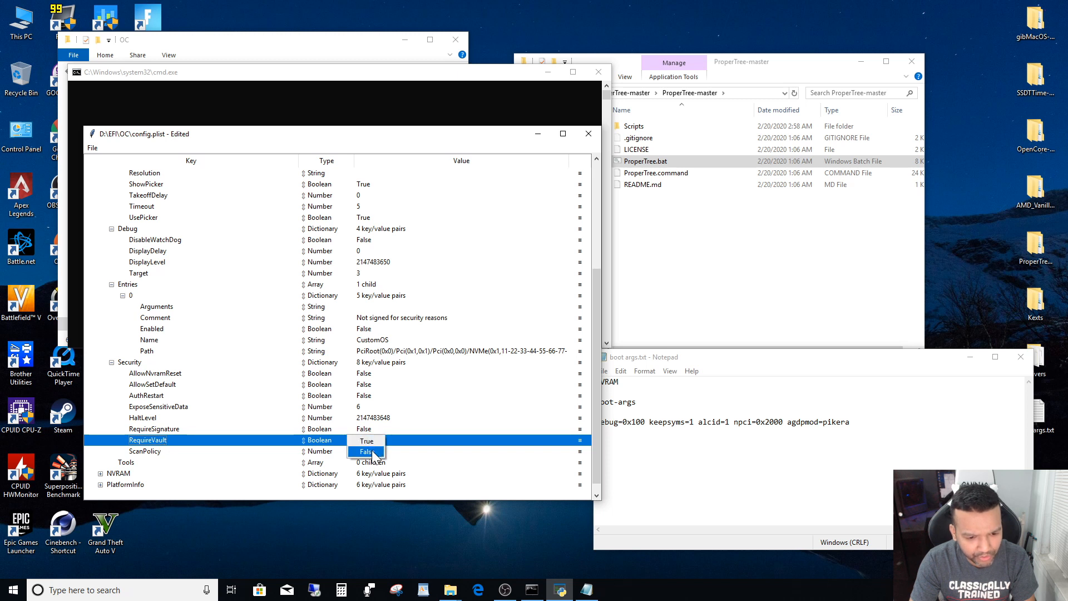
click(372, 450)
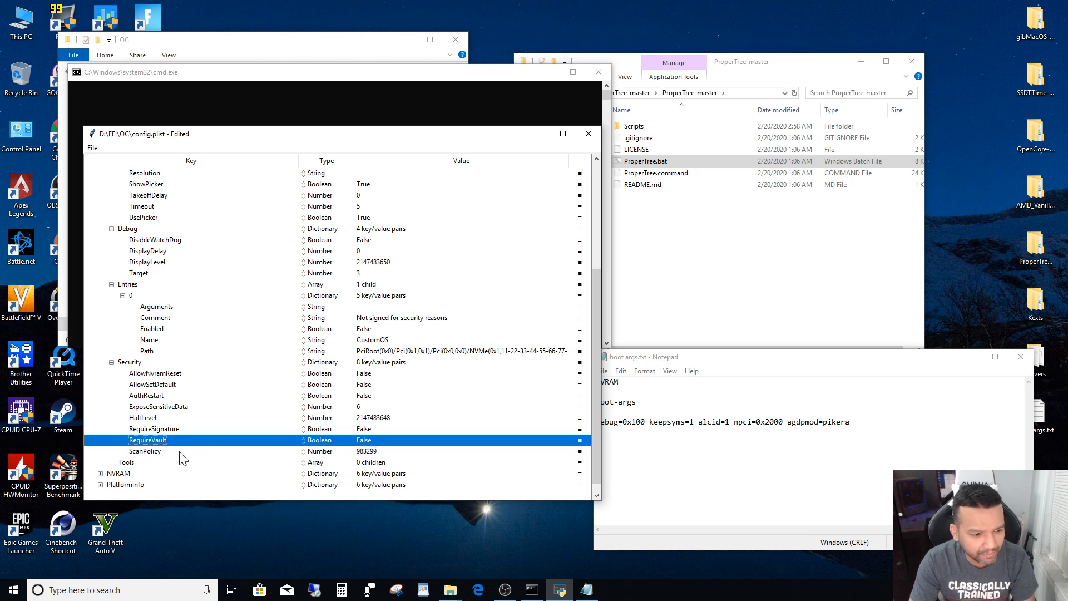
double_click(368, 451)
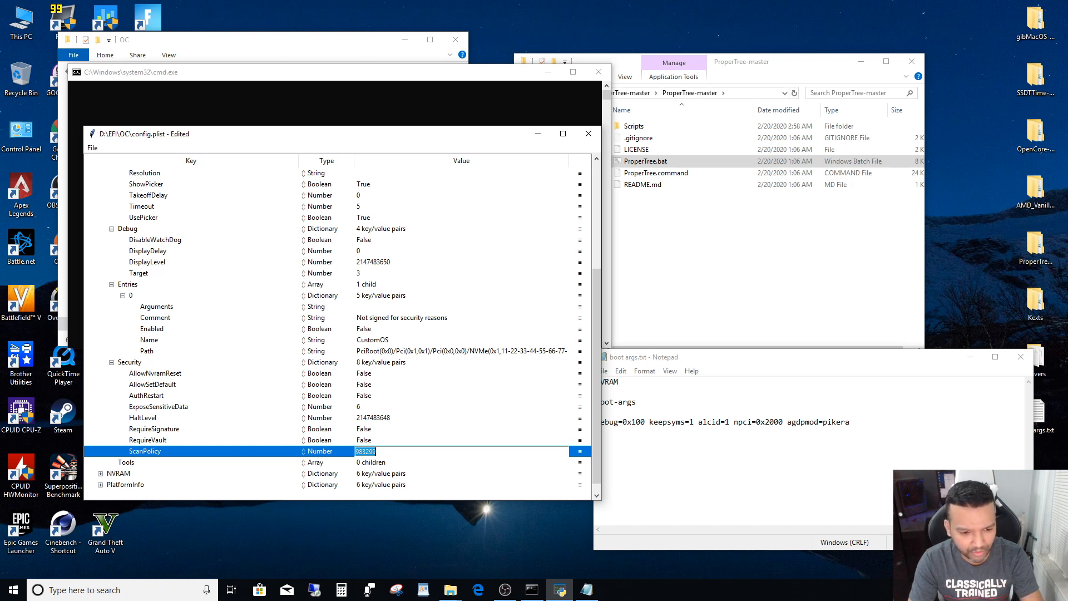
text(0)
click(252, 451)
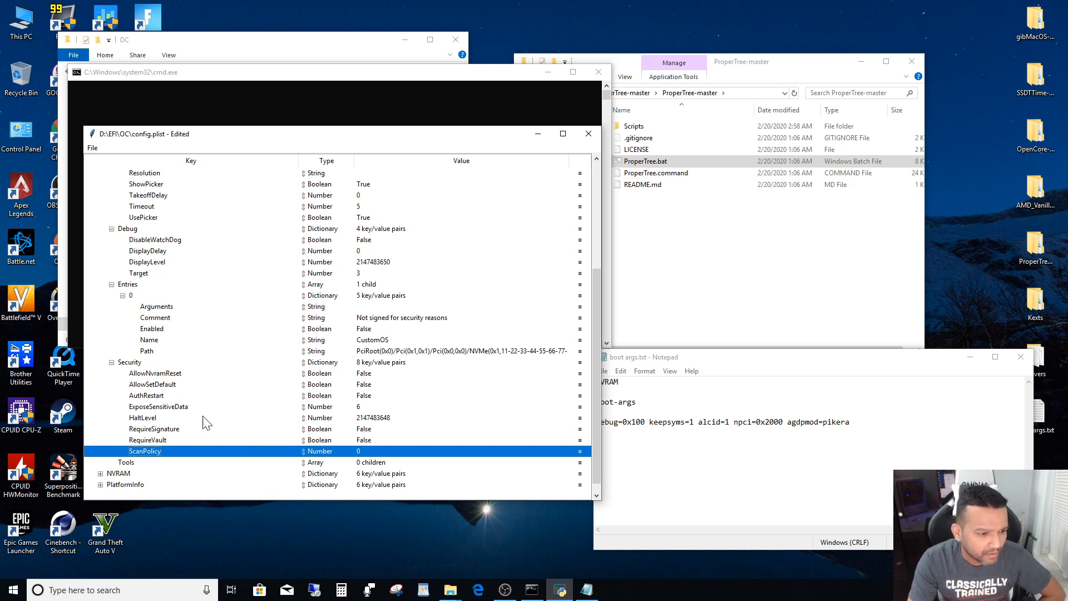
- Collapse the Misc section of config.plist and expand the Kernel section
scroll(210, 420, up, 3)
scroll(210, 421, up, 4)
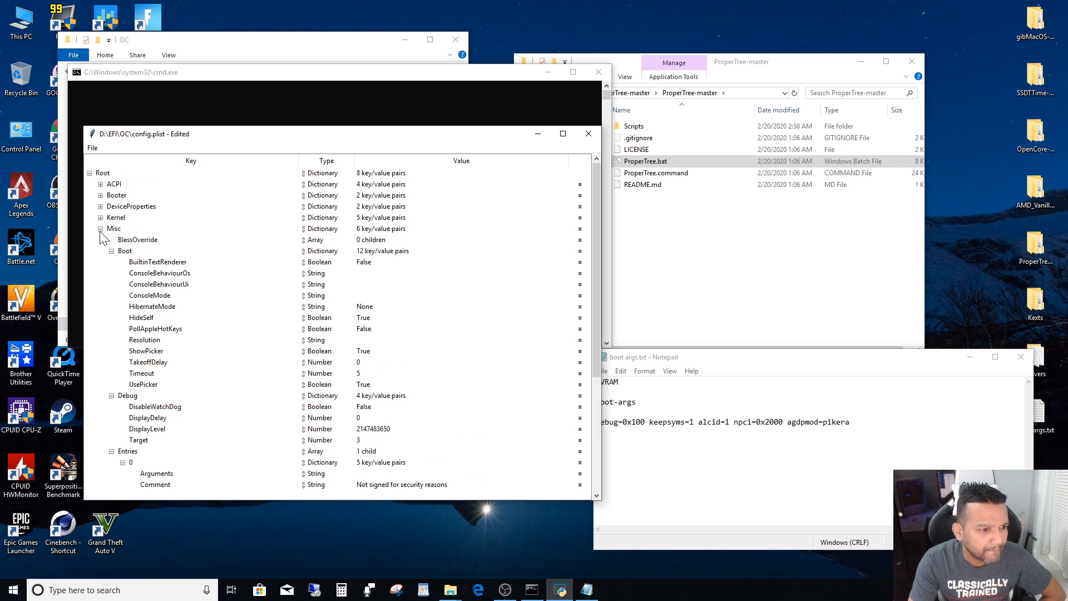
click(101, 230)
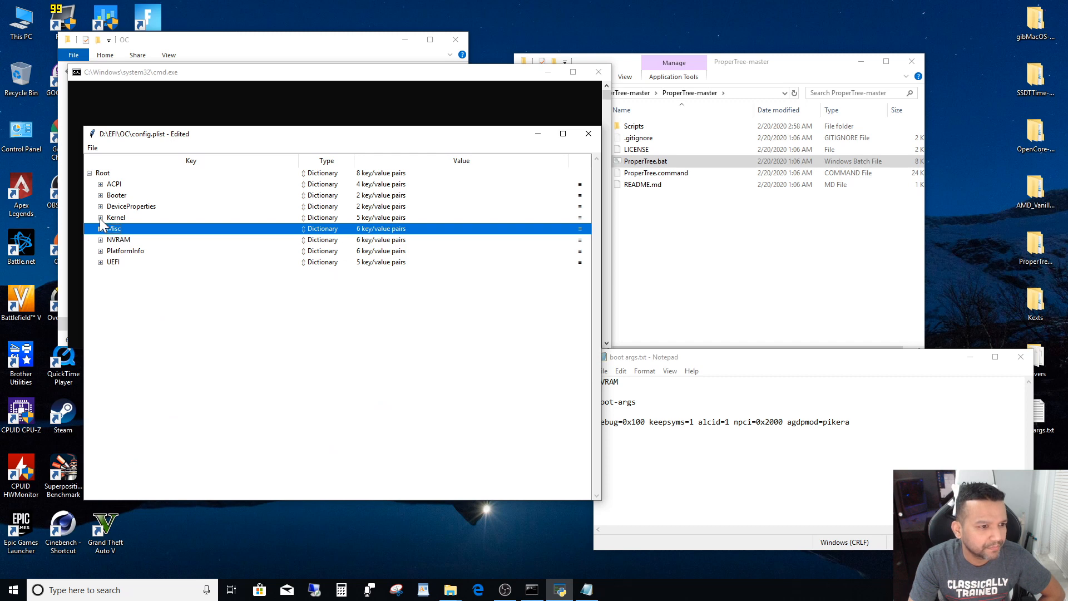
click(101, 217)
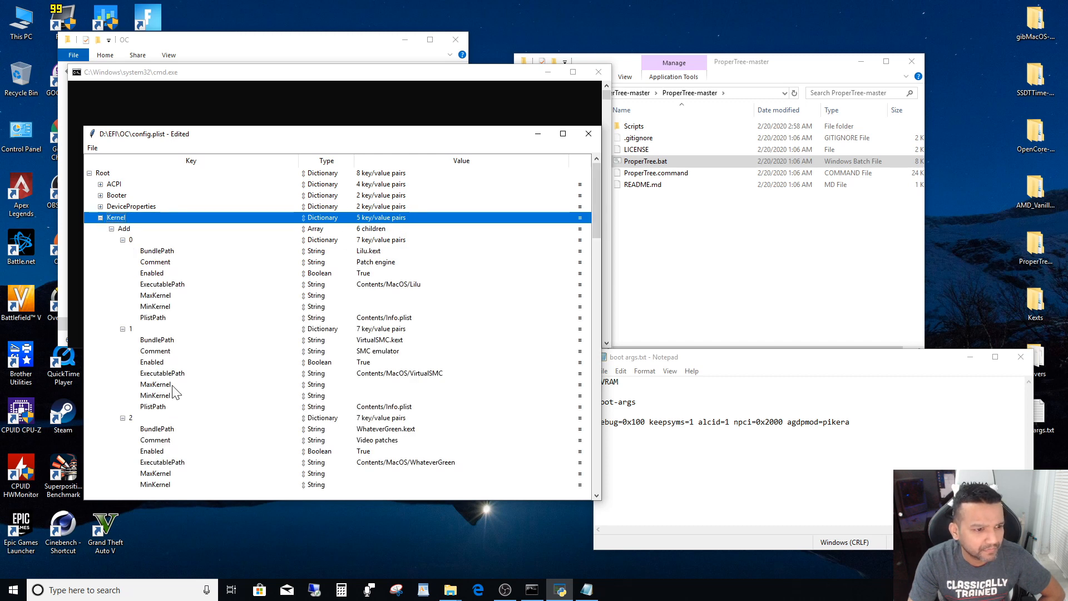
- Close the boot args.txt notes and select the Patch array under Kernel in config.plist
drag(413, 140, 370, 131)
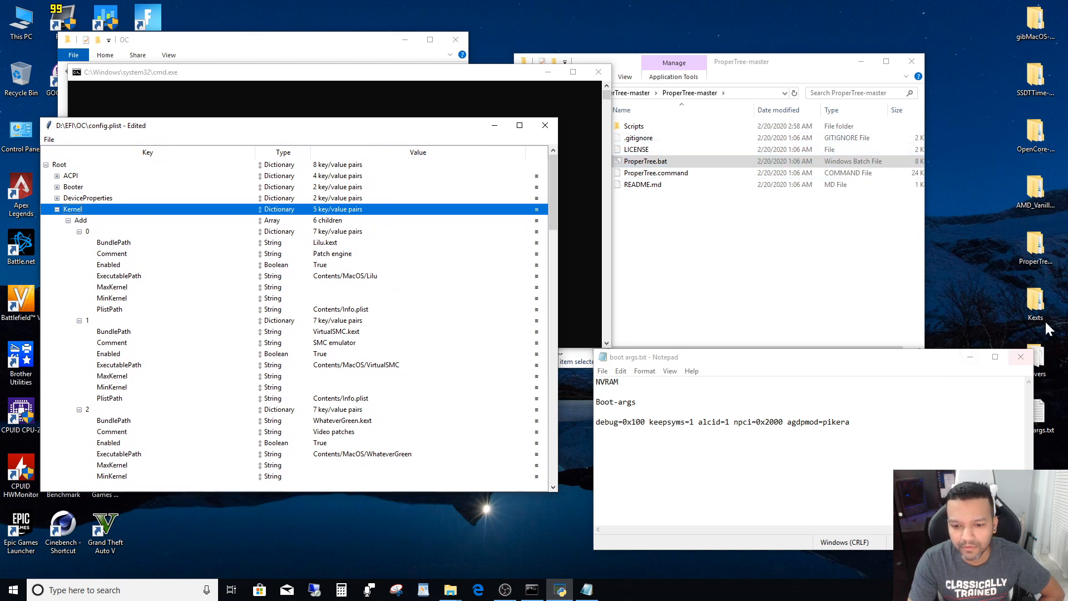
click(1020, 357)
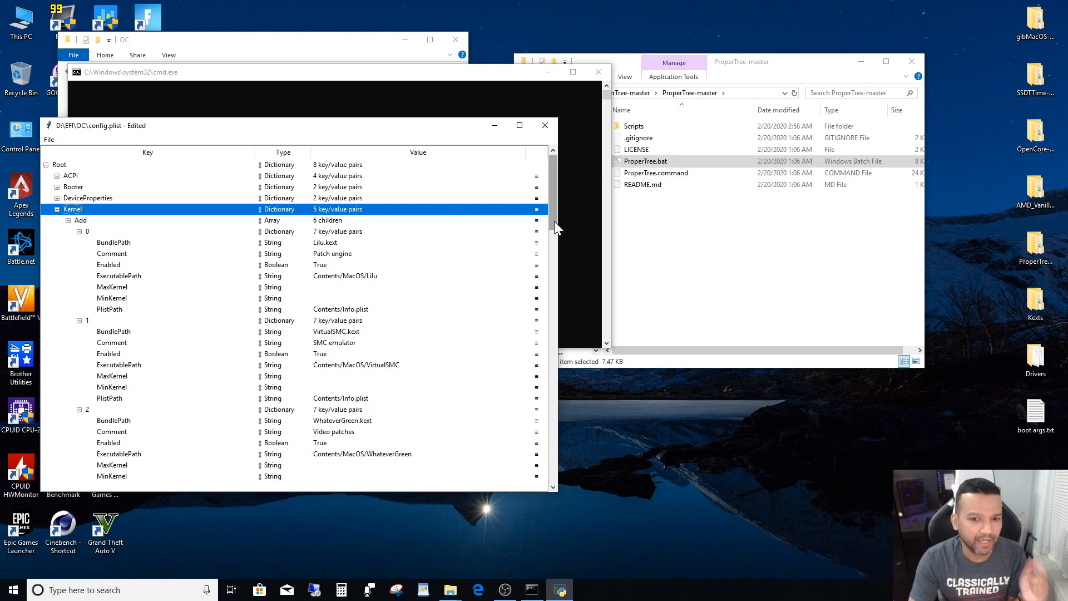
drag(553, 217, 552, 334)
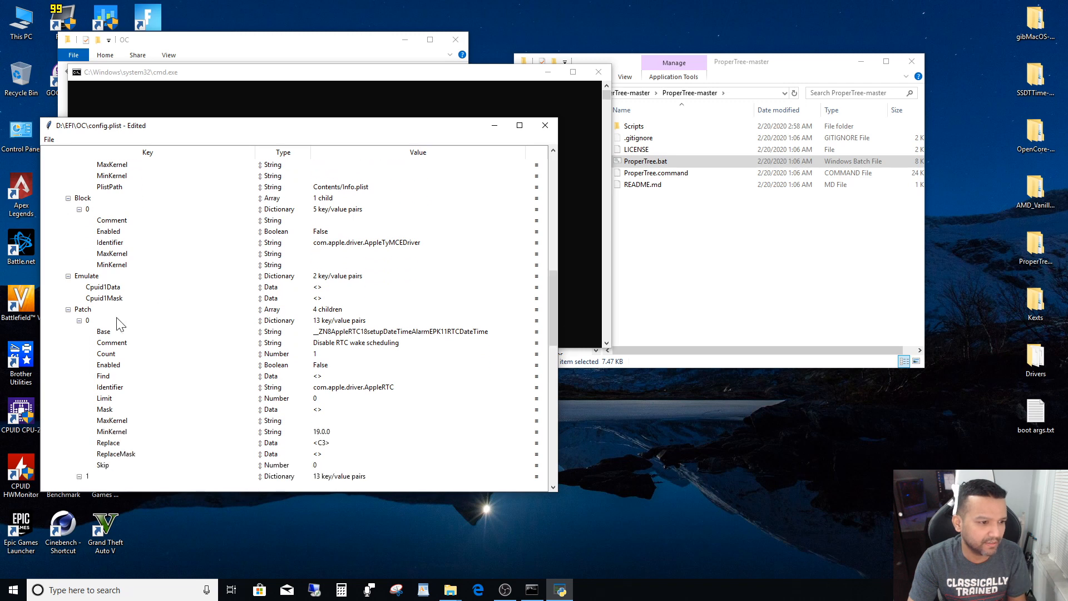
click(80, 311)
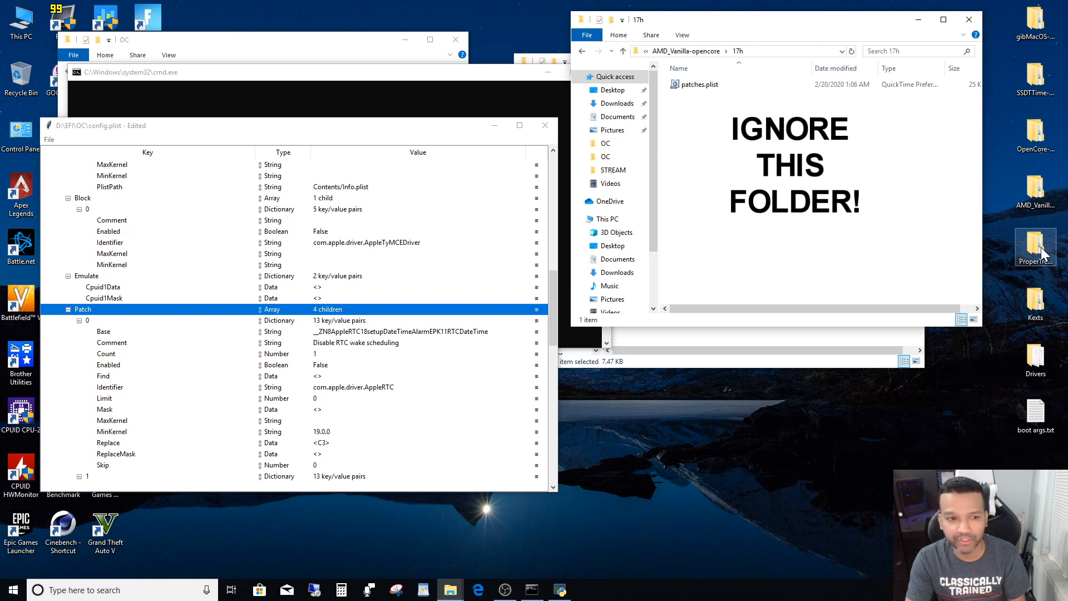
- Narrow the config.plist window and launch a second ProperTree instance from ProperTree.bat, placing its empty plist window beside it
drag(397, 130, 367, 118)
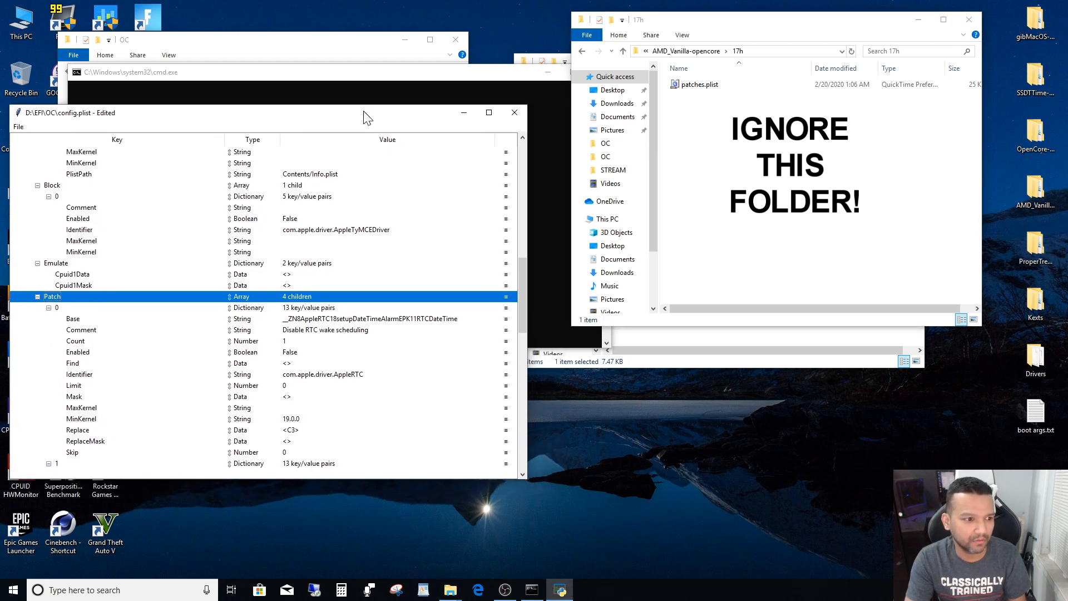
drag(526, 479, 421, 491)
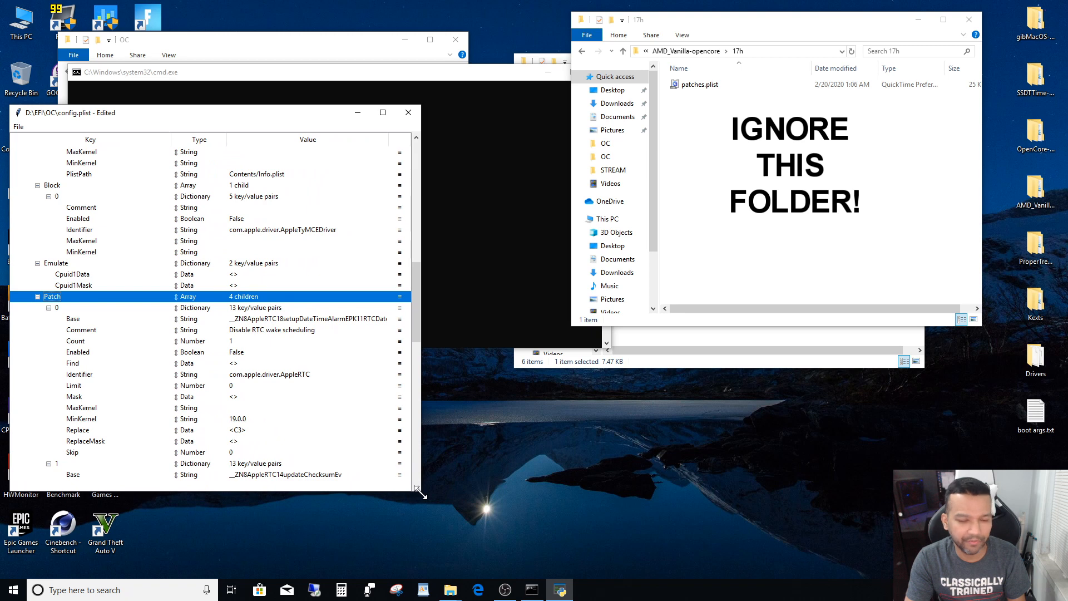
double_click(1034, 252)
double_click(712, 106)
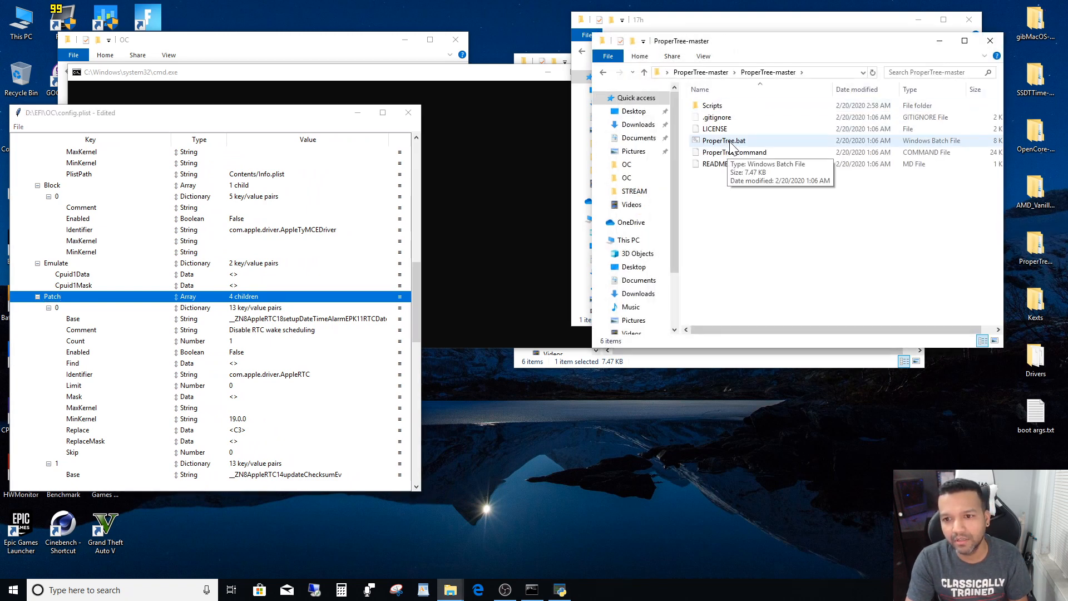
double_click(731, 144)
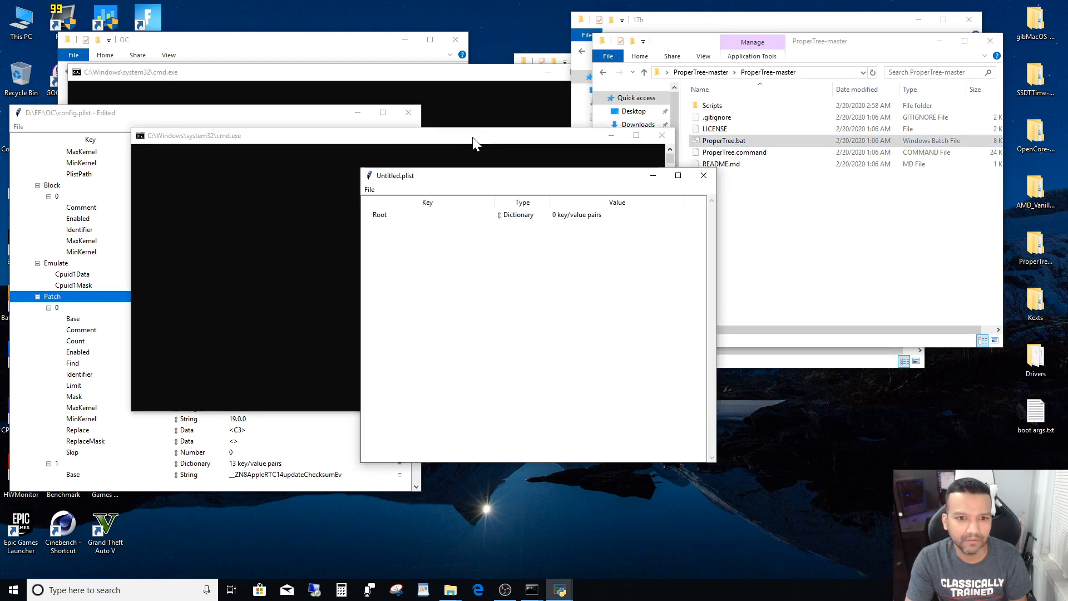
drag(472, 137, 795, 45)
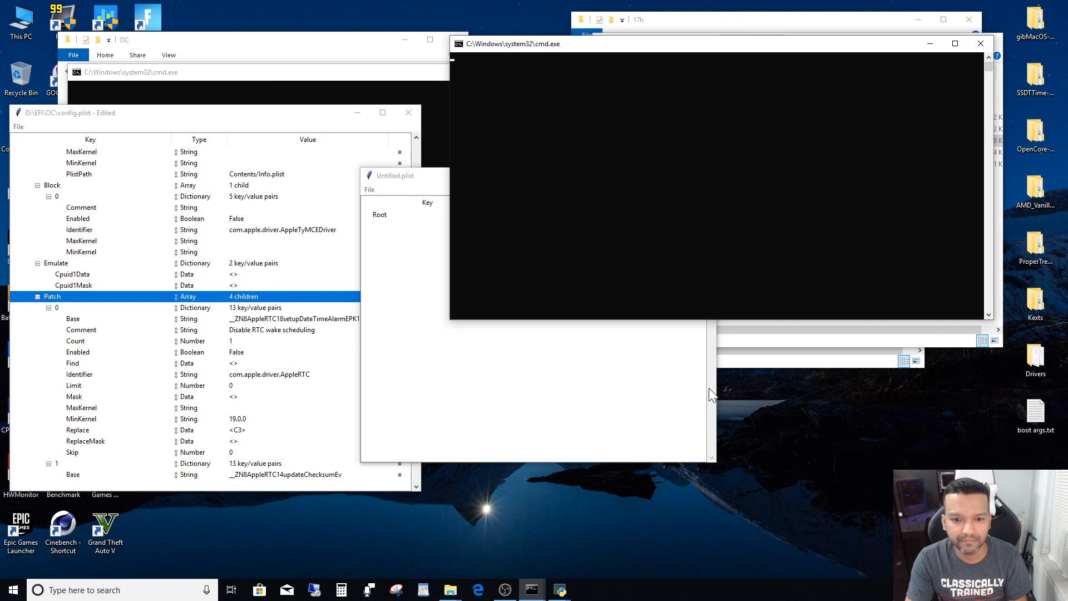
click(657, 416)
drag(475, 181, 582, 186)
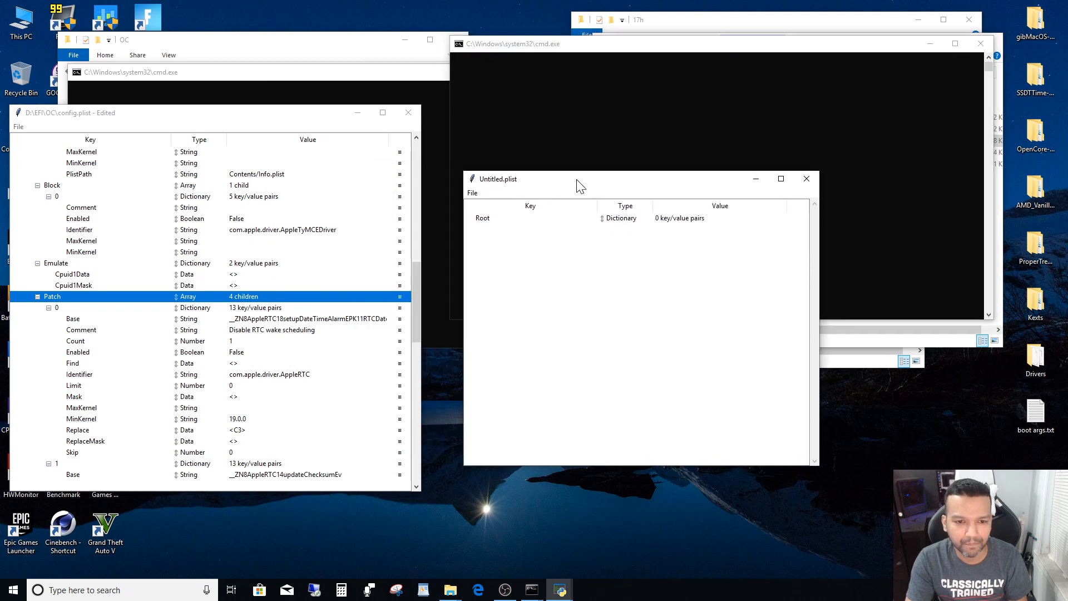
- Open patches.plist from the 17h folder inside AMD_Vanilla-opencore on the Desktop in the empty ProperTree window
click(473, 193)
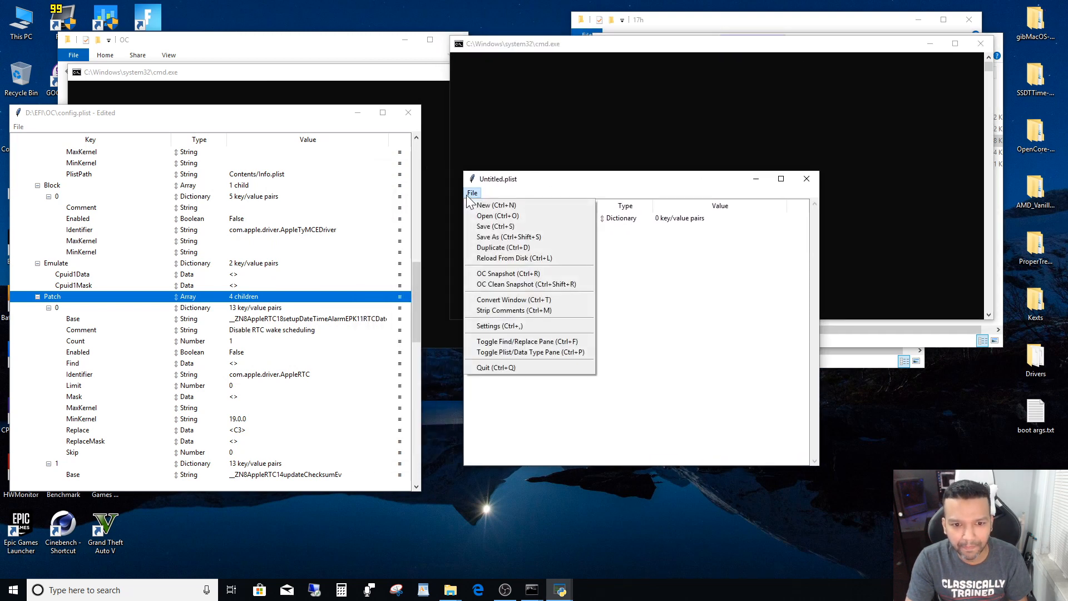
click(486, 217)
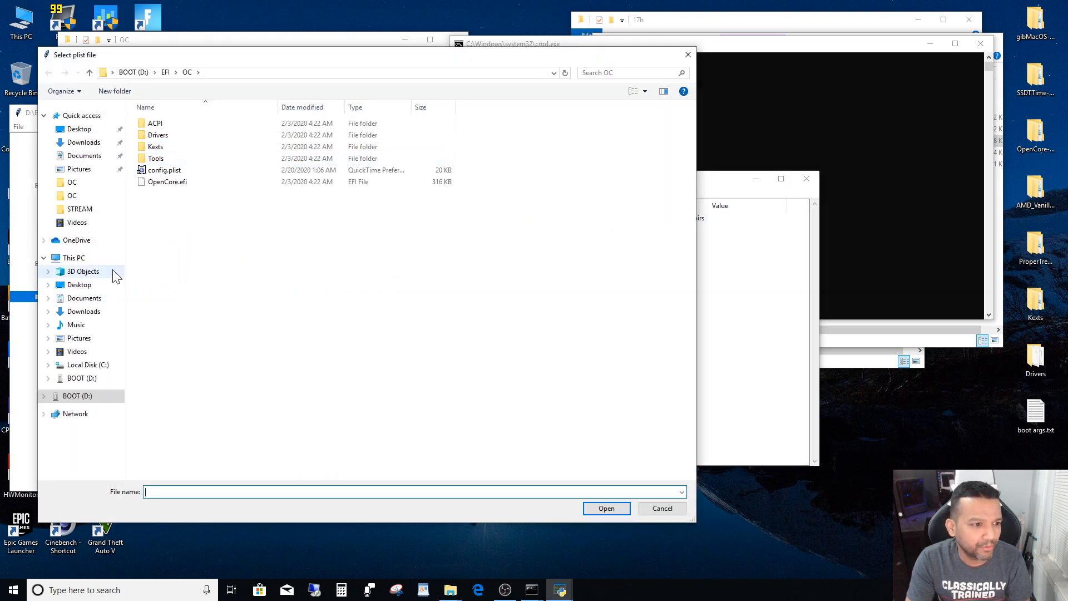
click(85, 285)
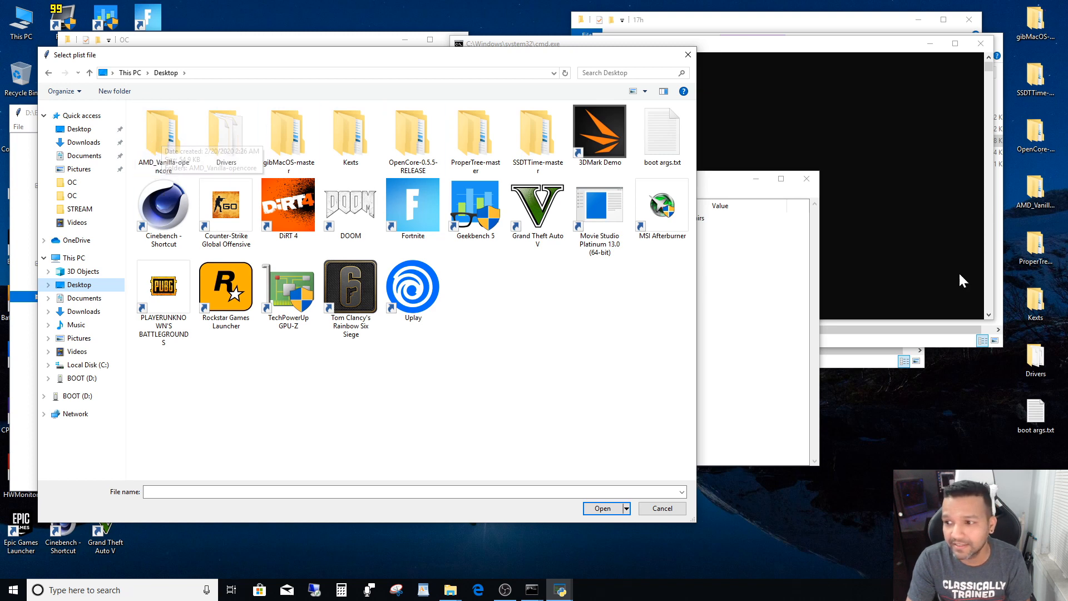
double_click(165, 144)
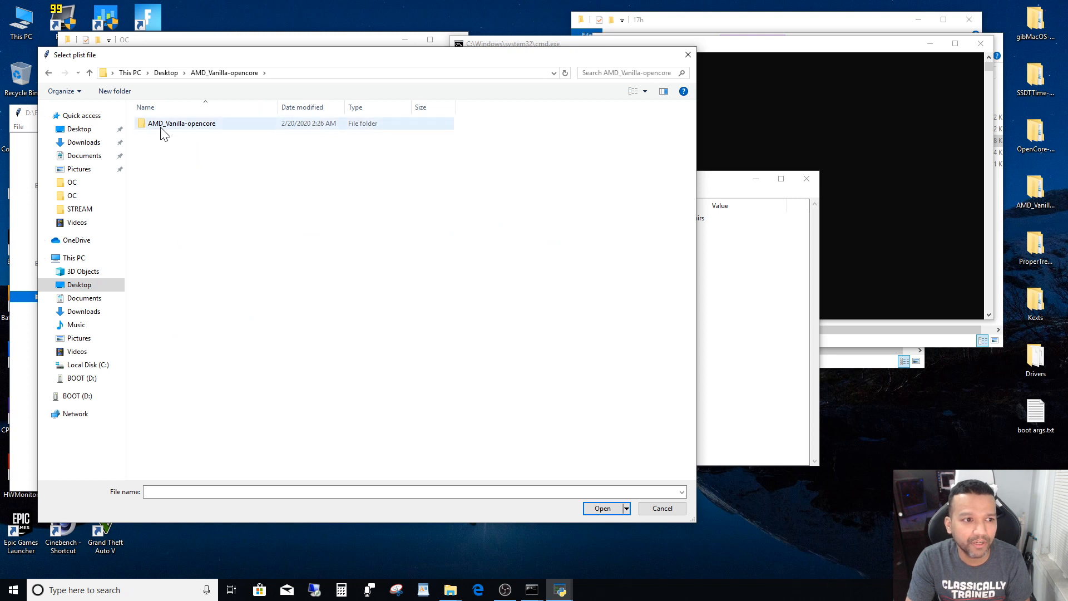
double_click(163, 127)
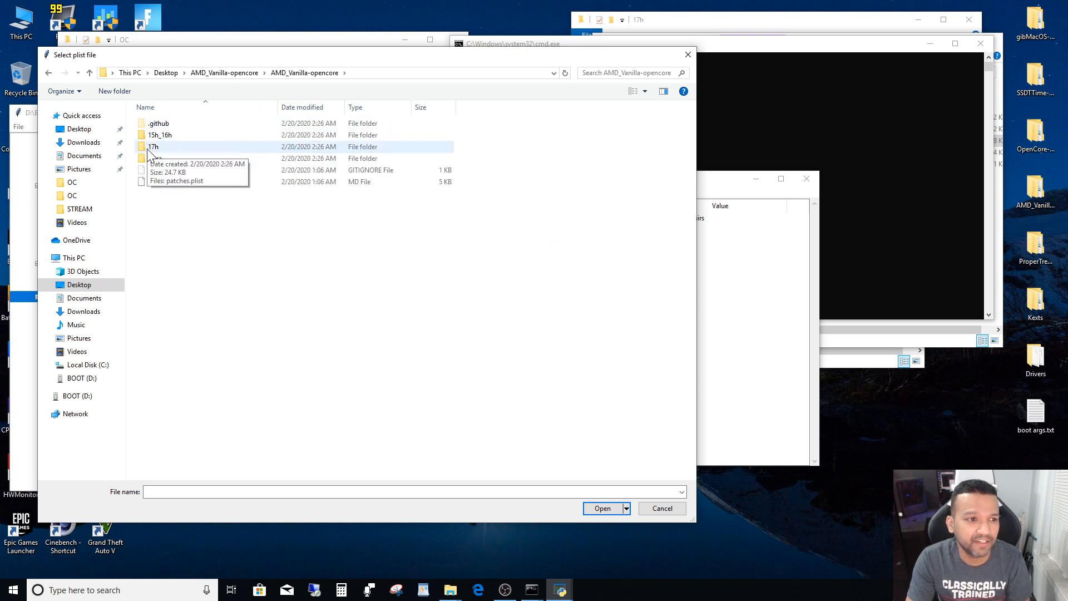
double_click(148, 147)
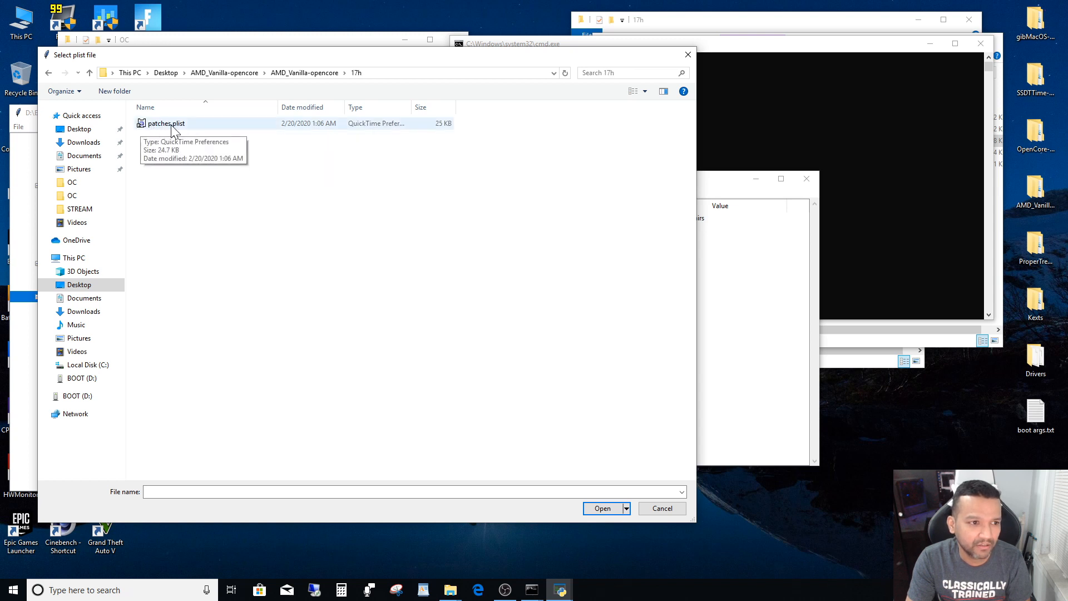
double_click(165, 123)
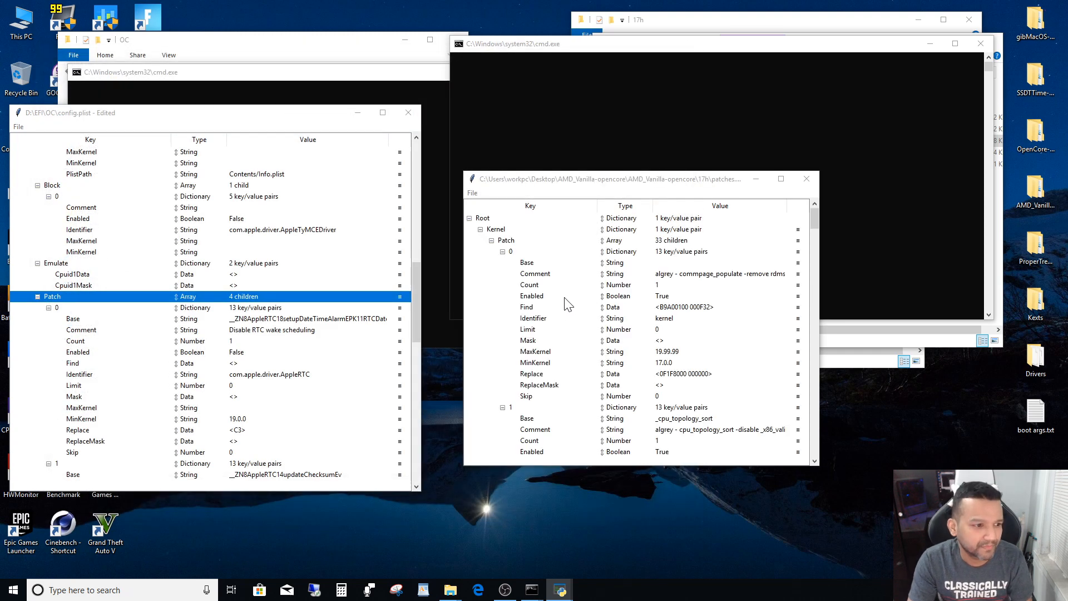
- Remove the Patch array and its children from Kernel in config.plist, and collapse entry 0 under Kernel > Add
right_click(51, 302)
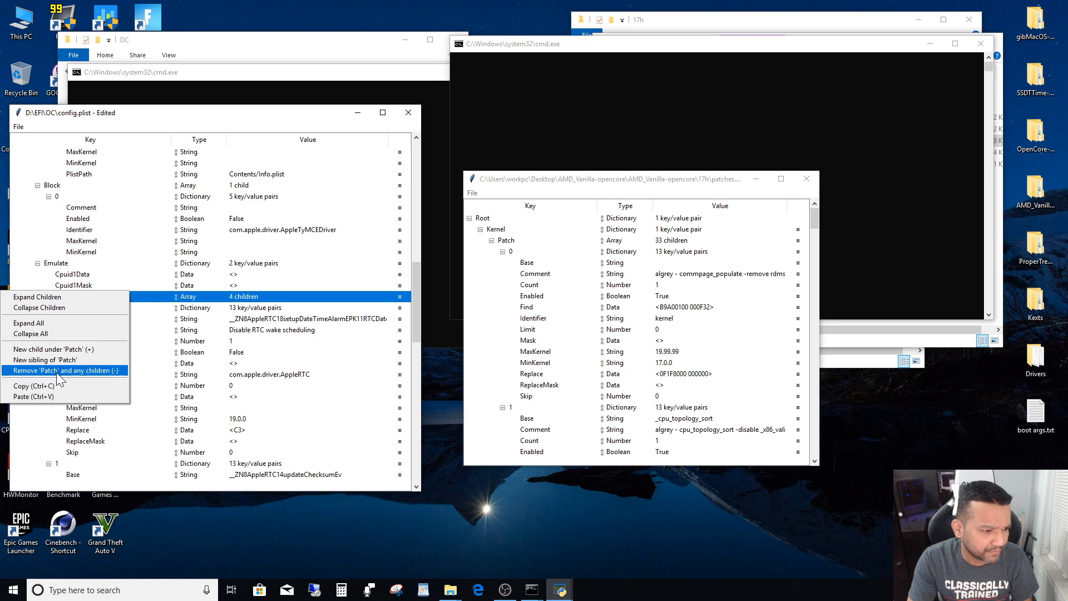
click(55, 373)
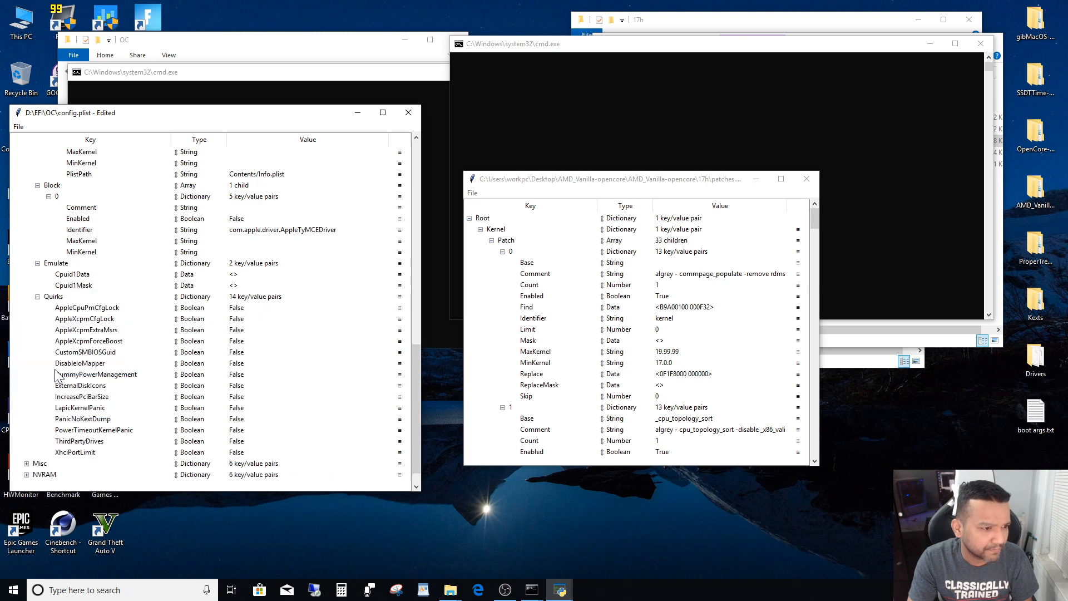
drag(419, 379, 409, 178)
click(48, 207)
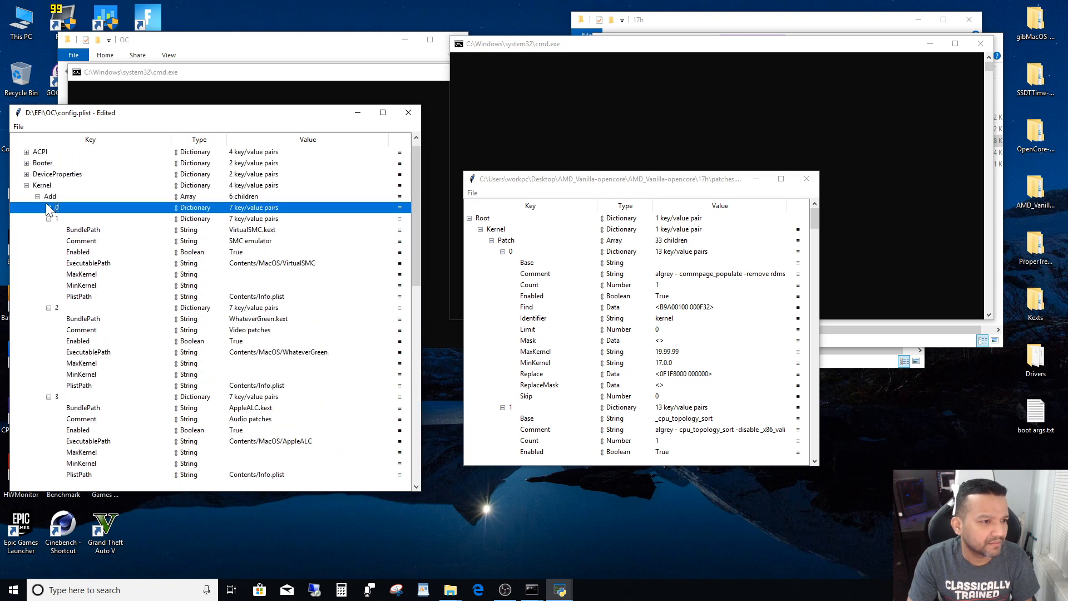
- Copy the Patch array from patches.plist and paste it under Kernel in config.plist
right_click(511, 243)
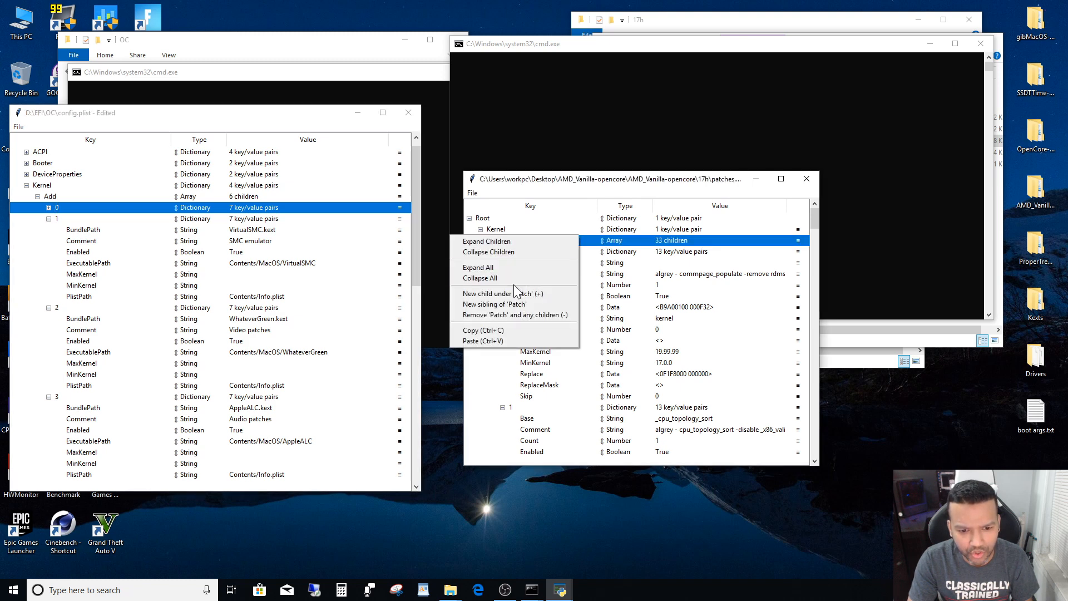
click(502, 332)
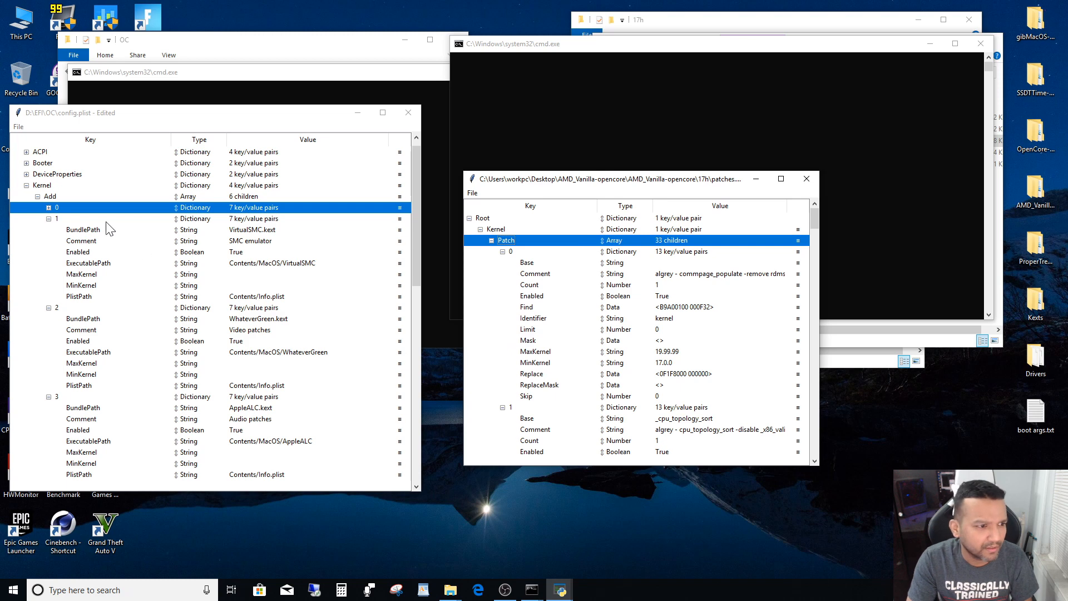
click(47, 187)
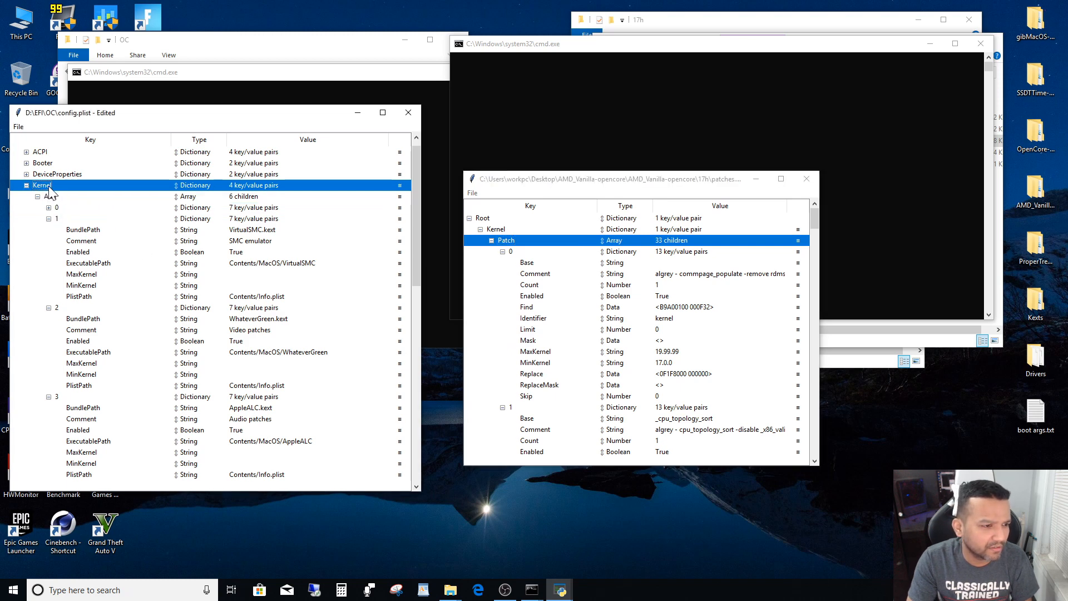
right_click(52, 188)
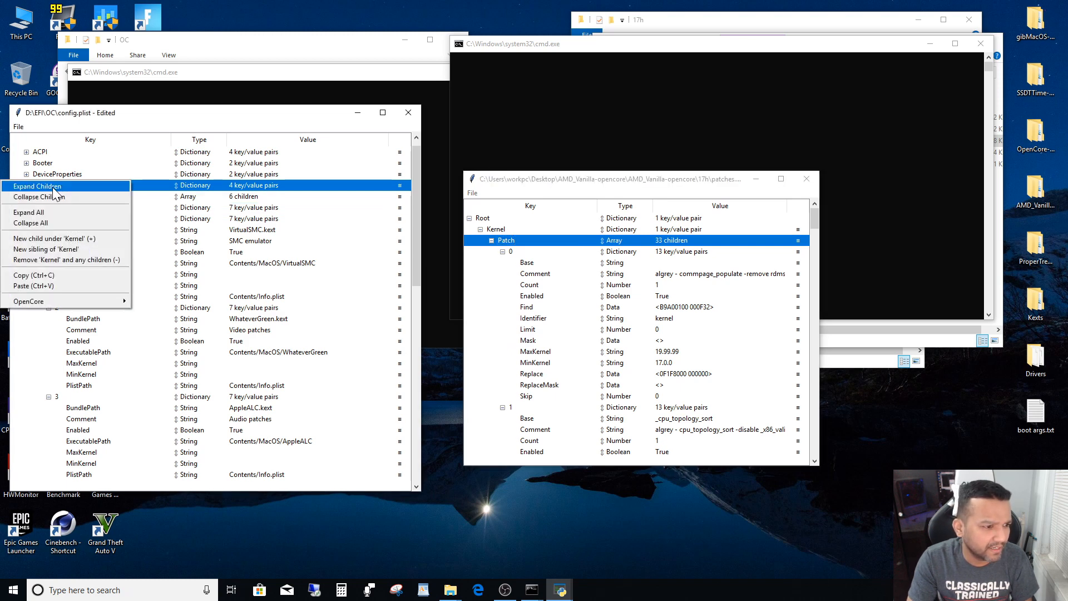
click(40, 286)
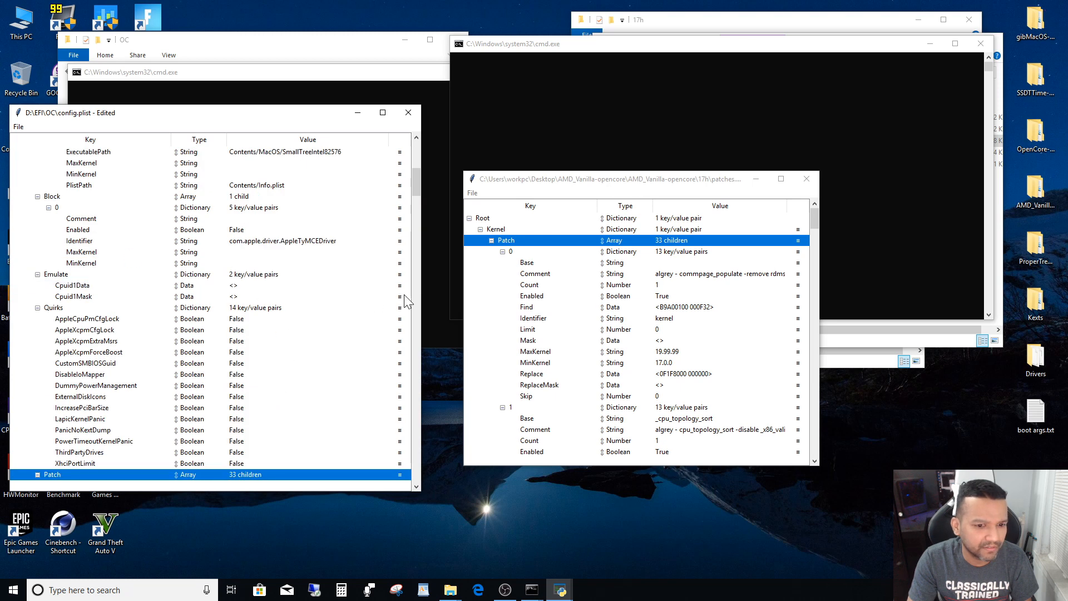
drag(416, 190, 422, 206)
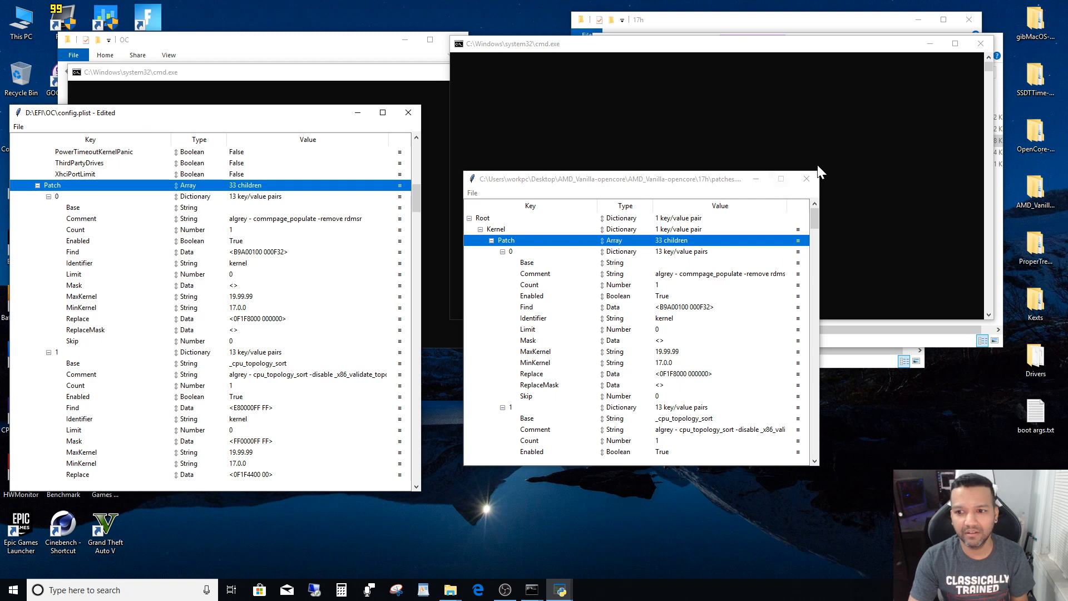
- Close patches.plist and the front ProperTree-master folder window, and move the config.plist window clear of the screen edge
click(806, 179)
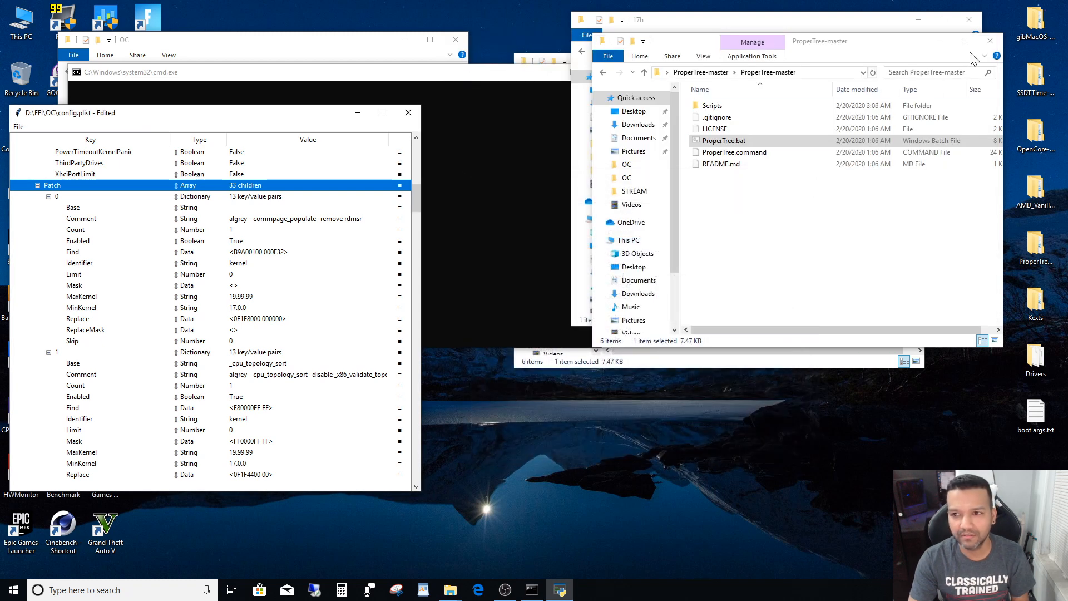
click(991, 42)
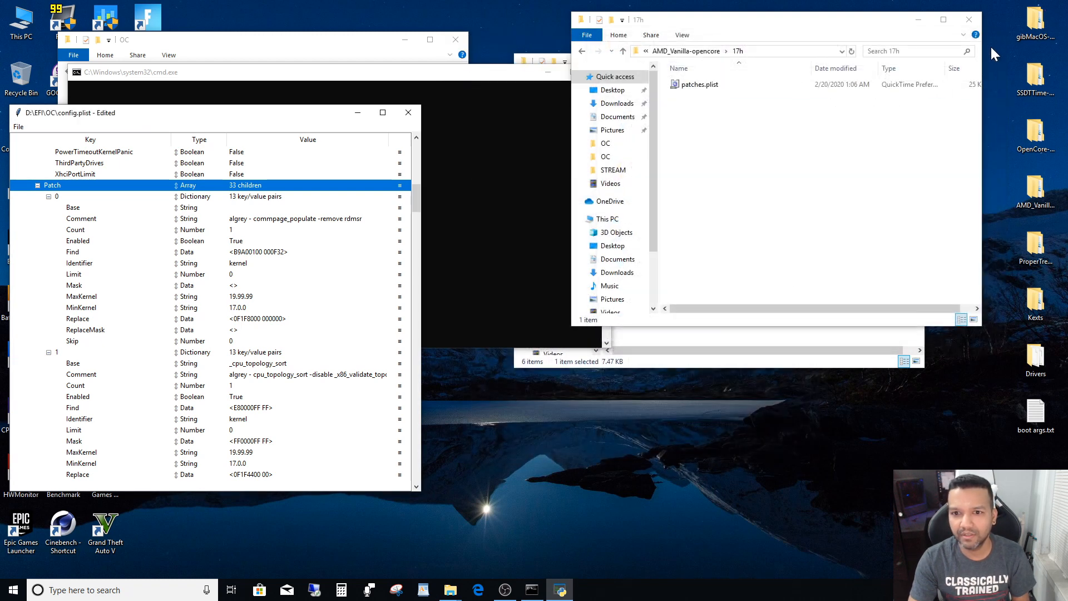
drag(103, 113, 128, 111)
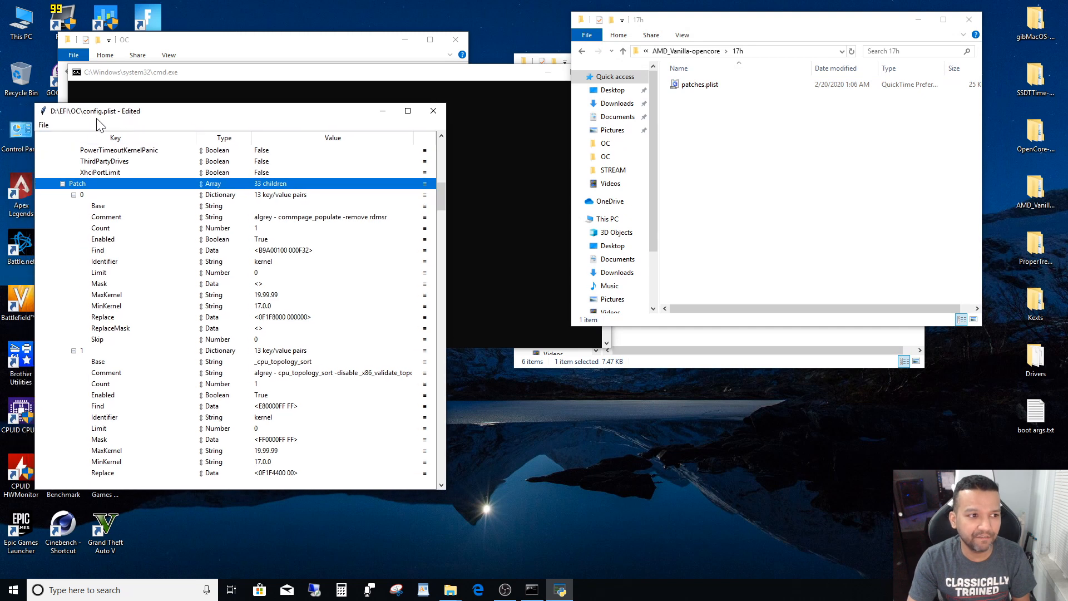
- Save config.plist, and close it along with the 17h folder window
click(44, 125)
click(56, 159)
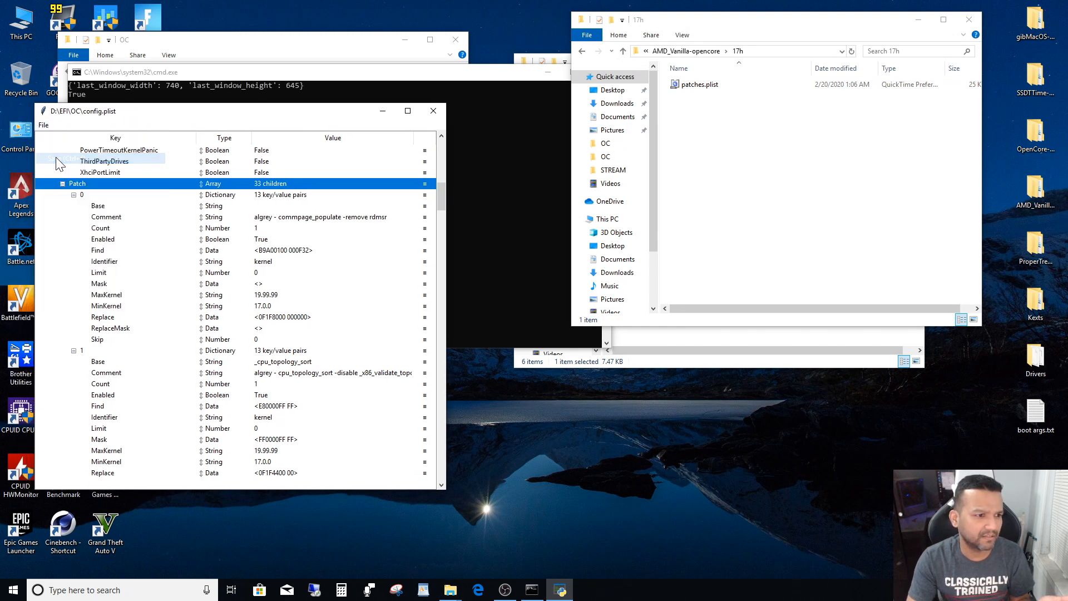
click(434, 112)
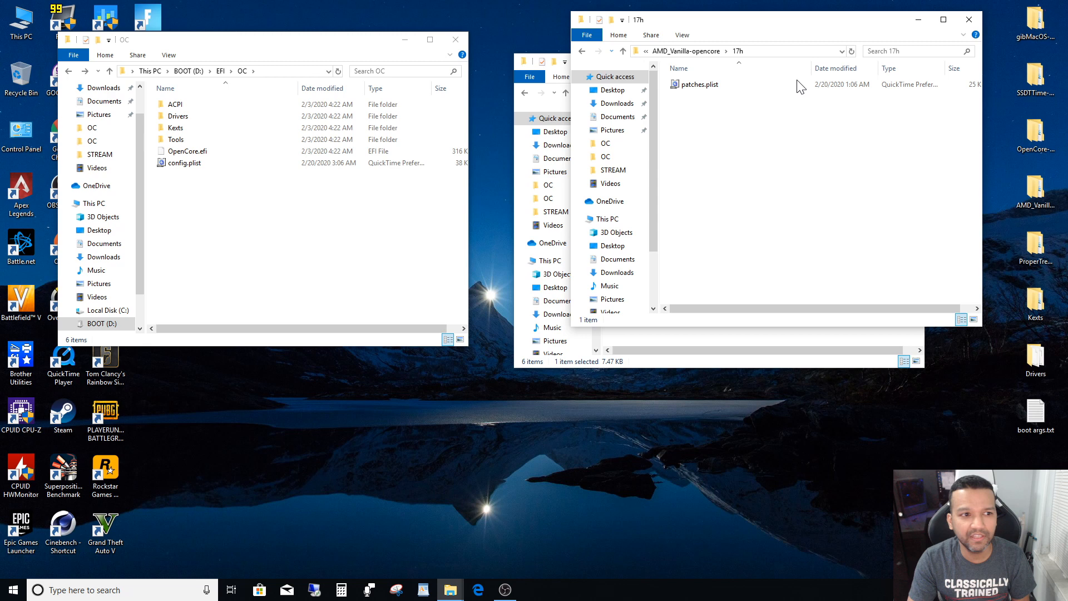
click(969, 20)
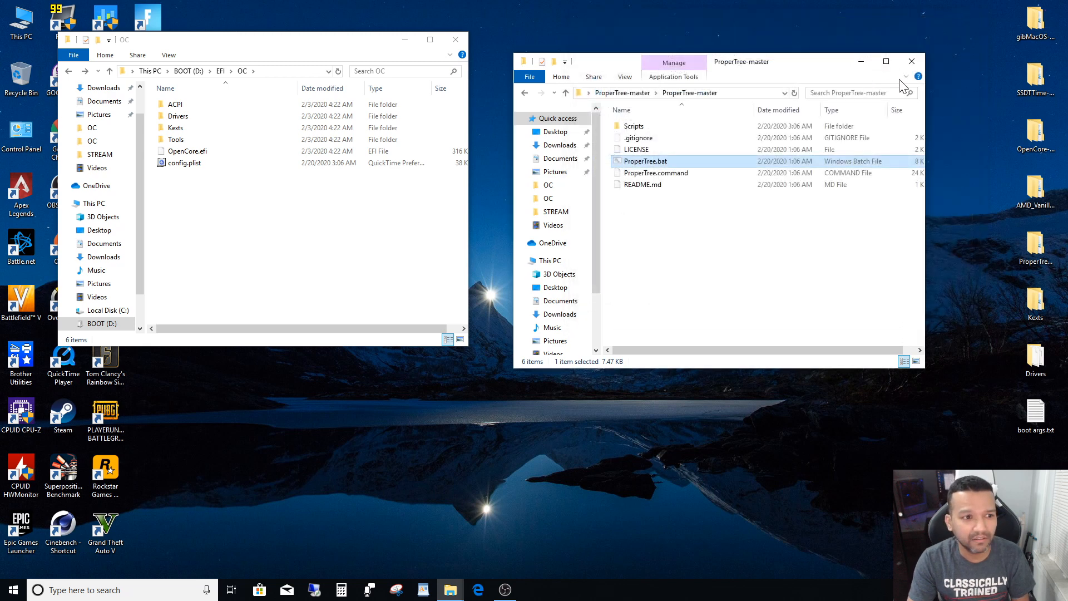
- Close the ProperTree-master folder window and check the contents of the ACPI, Drivers, Kexts and Tools folders in EFI > OC on BOOT (D:)
click(911, 61)
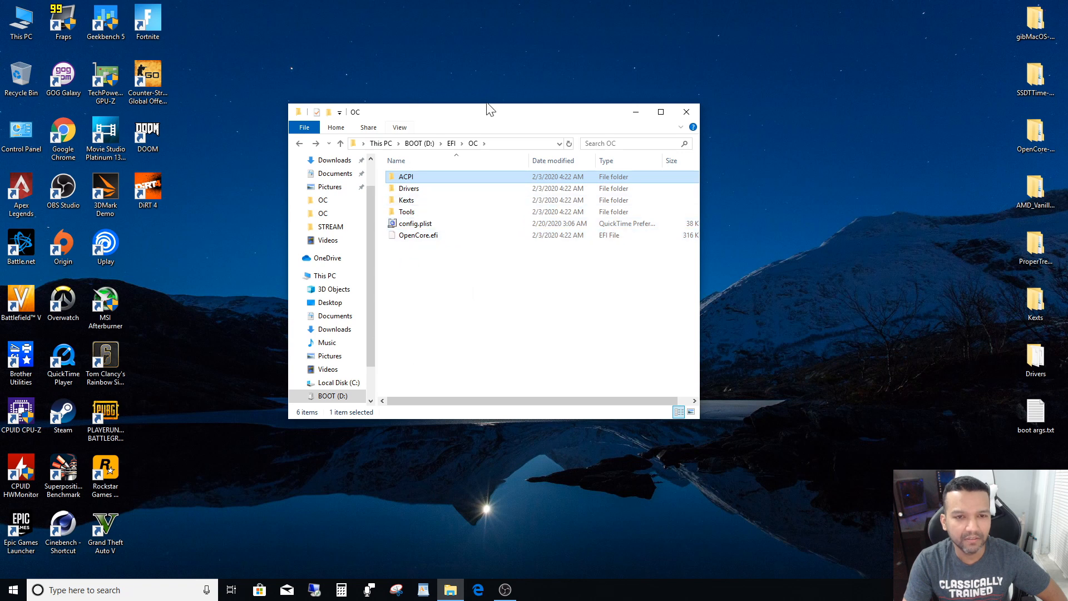
drag(483, 121, 451, 108)
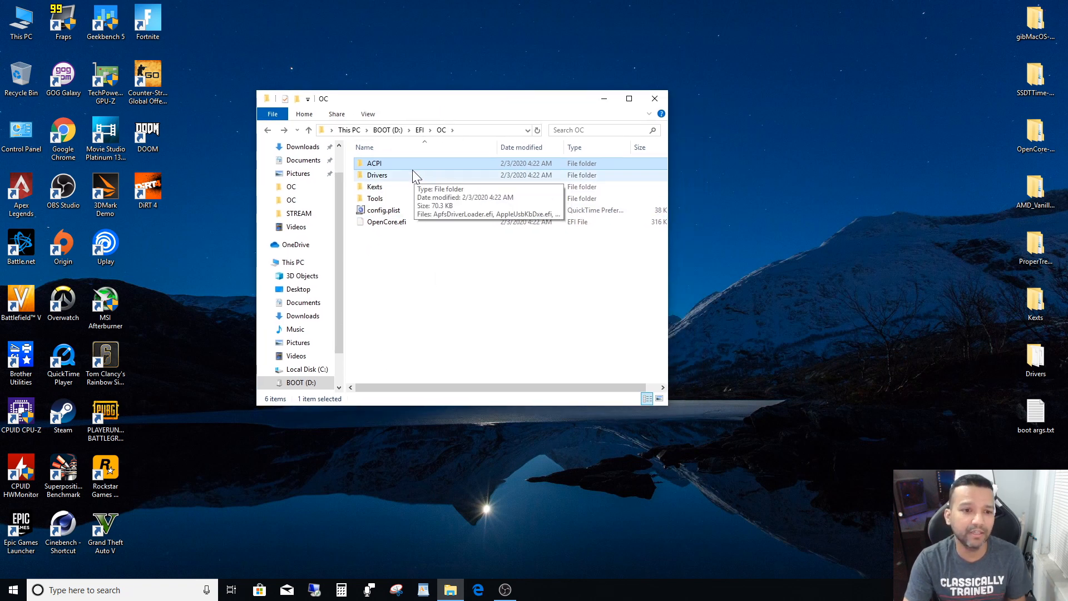
double_click(388, 163)
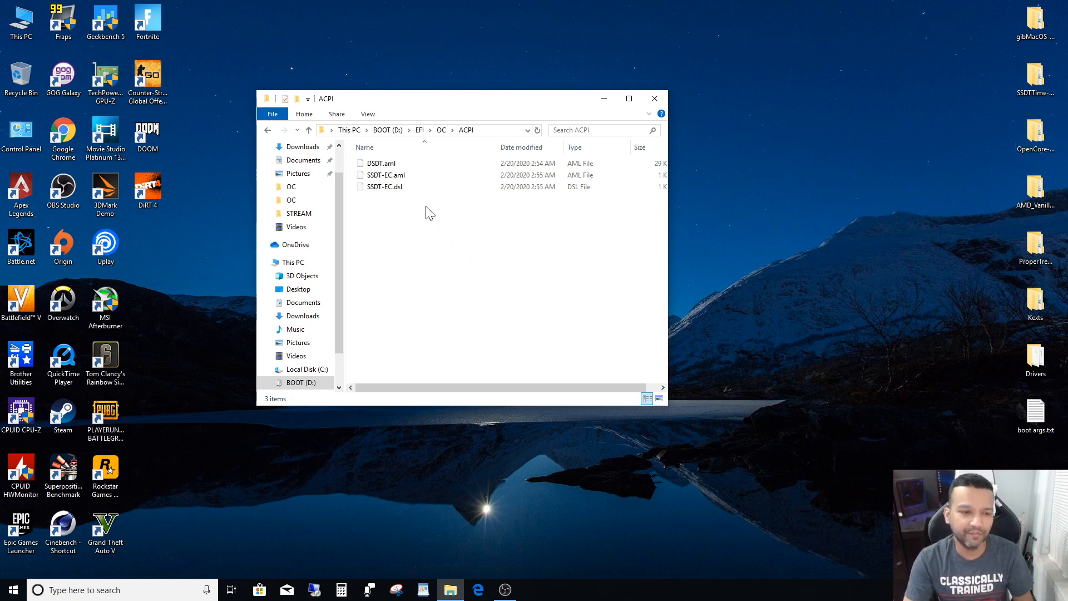
click(267, 129)
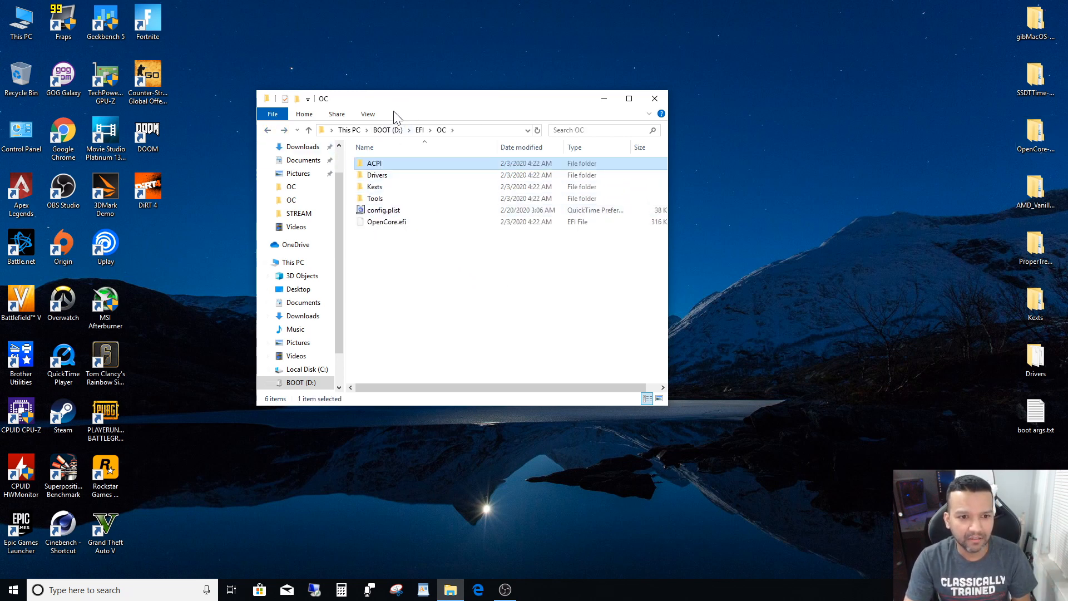
double_click(377, 175)
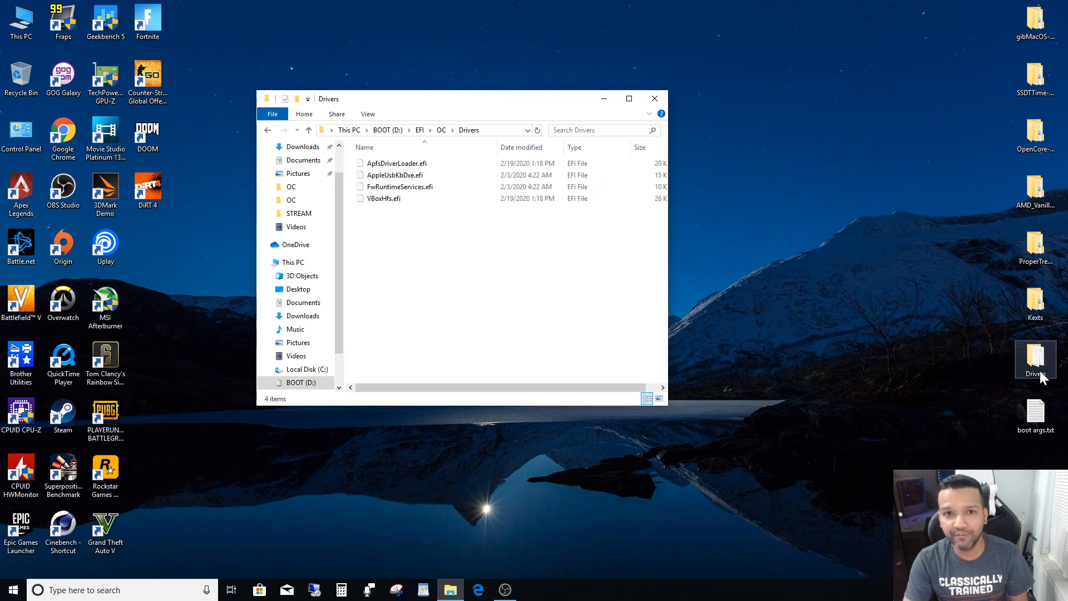
click(267, 131)
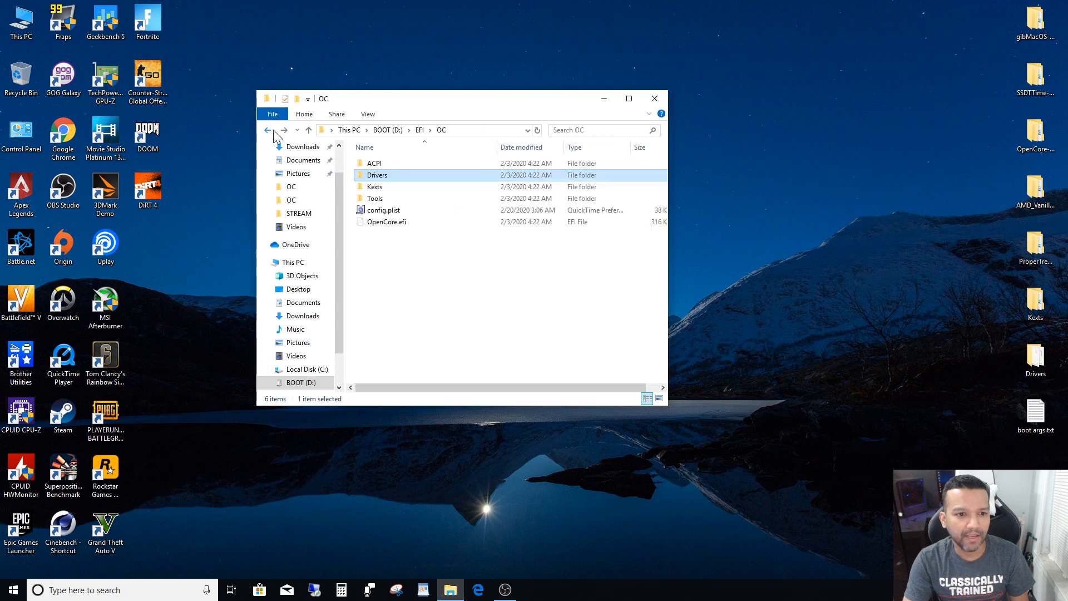
double_click(377, 187)
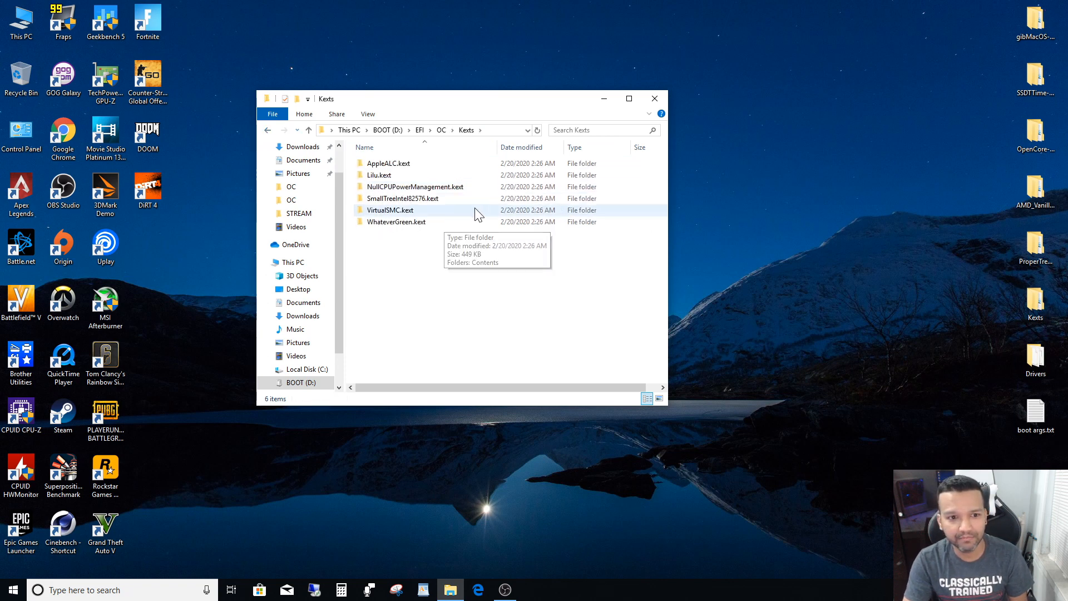
click(267, 131)
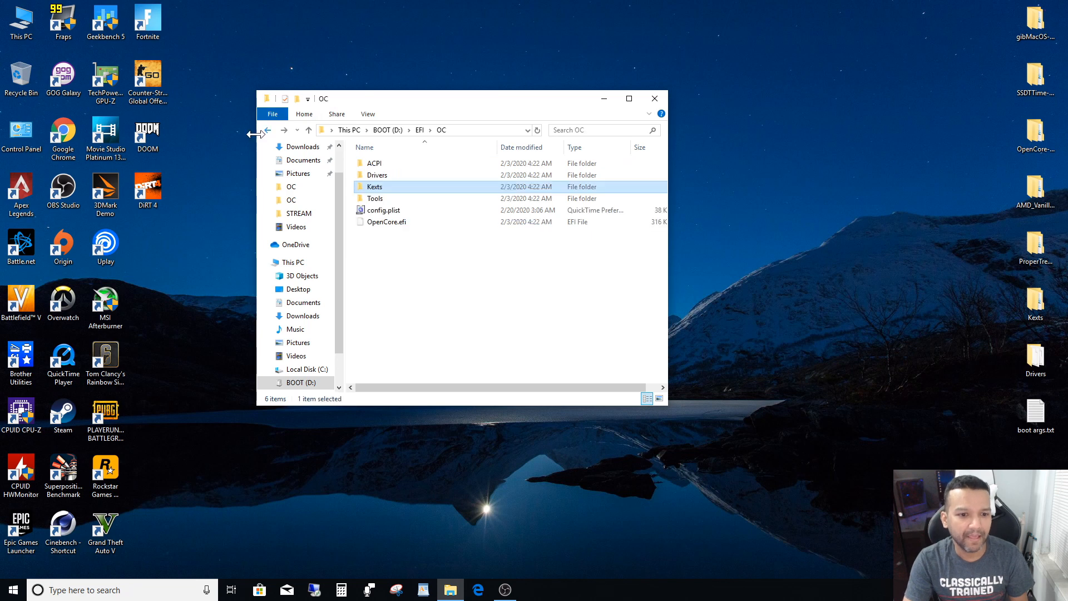
double_click(370, 199)
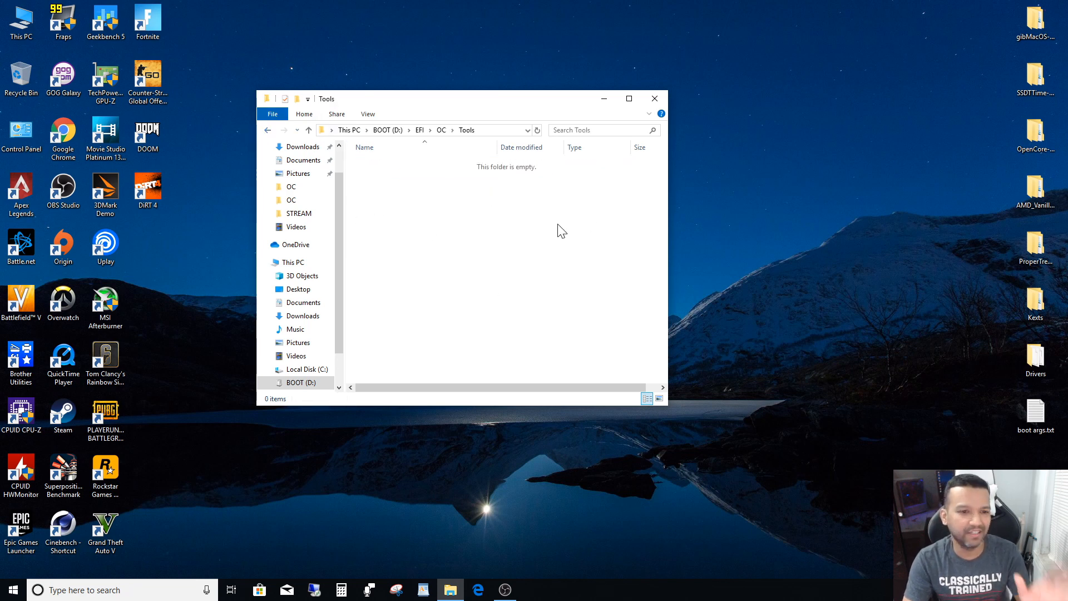
click(268, 130)
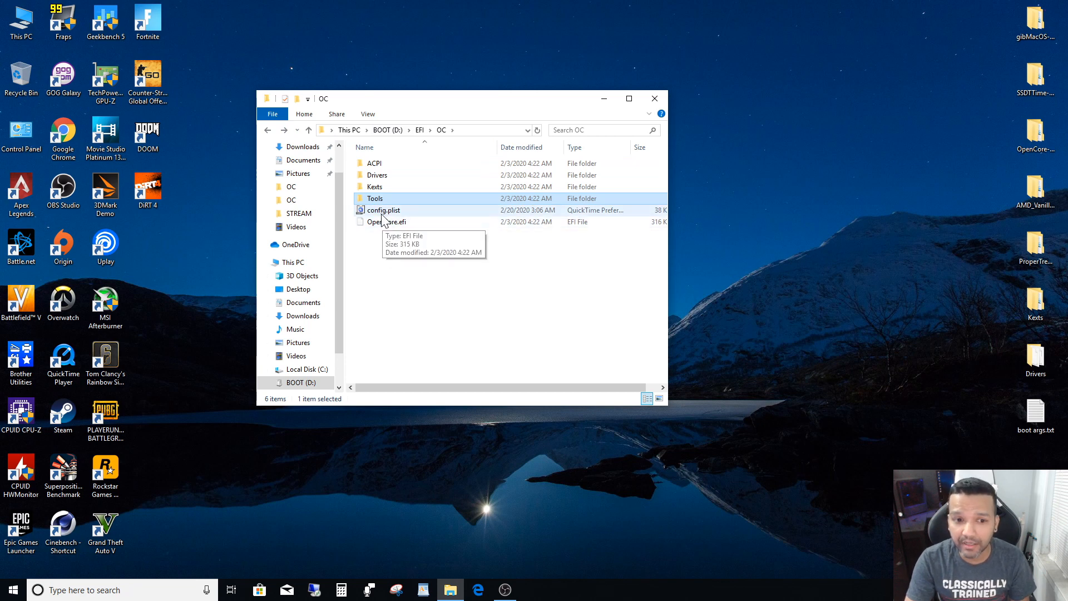
drag(415, 101, 342, 73)
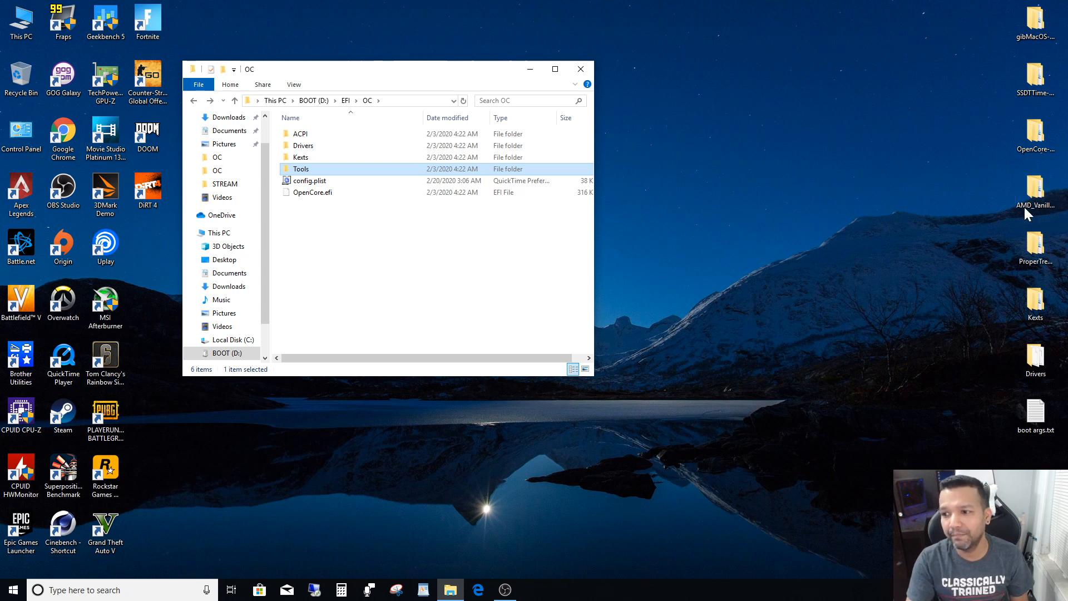
click(1048, 199)
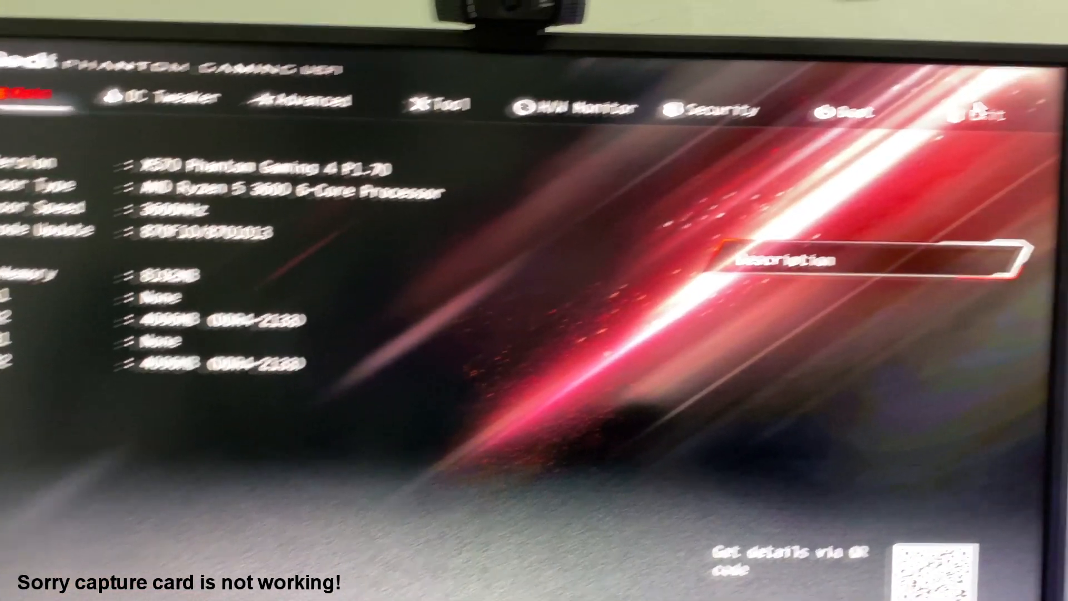
- In the motherboard's UEFI setup, load the UEFI defaults, and save the configuration changes and exit setup
click(977, 114)
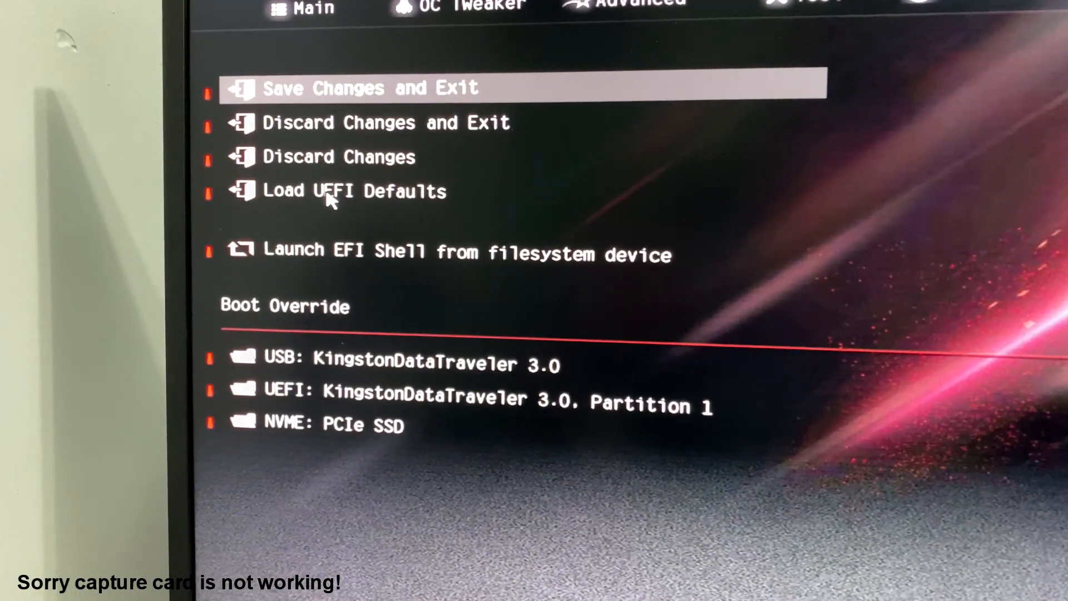
click(331, 196)
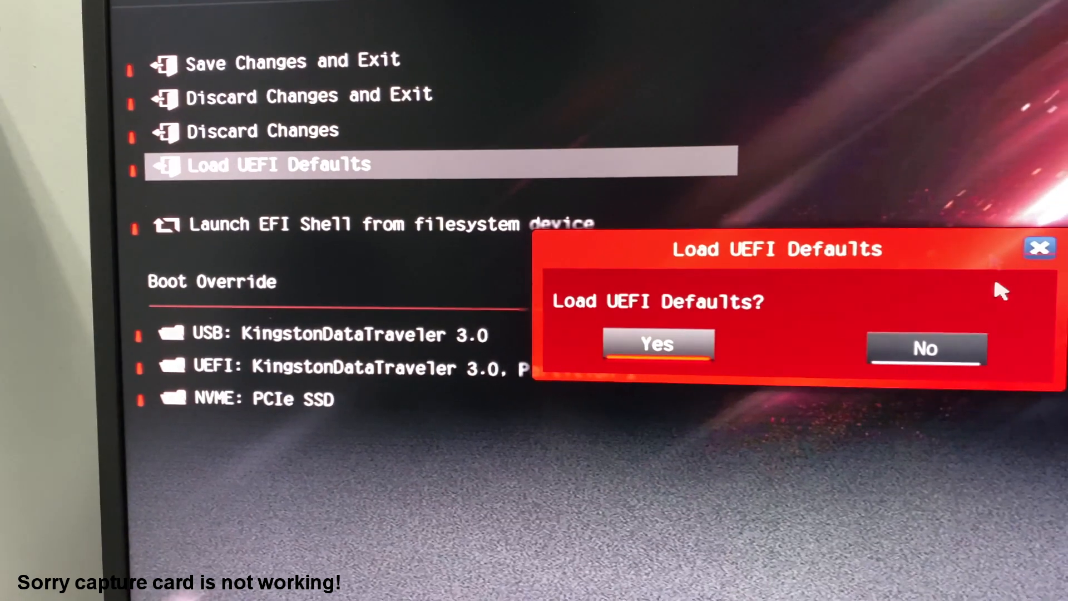
click(698, 345)
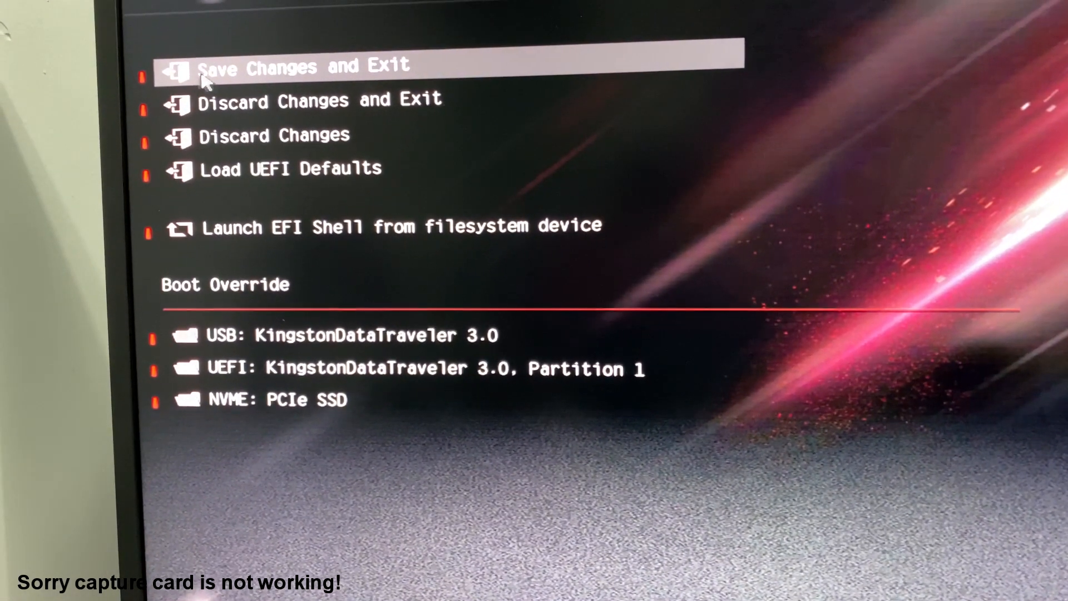
click(203, 77)
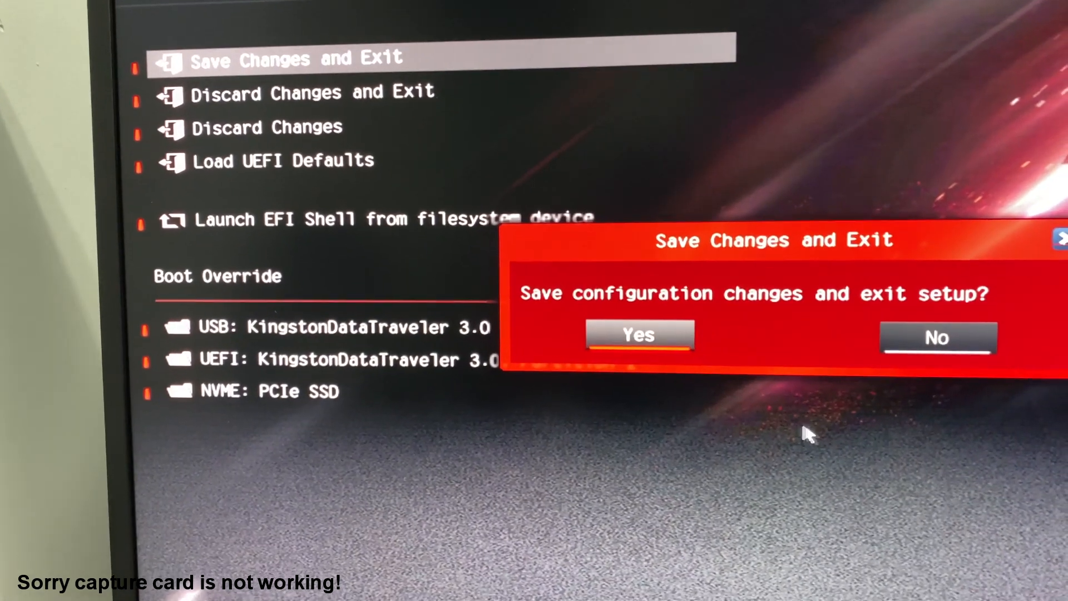
click(620, 336)
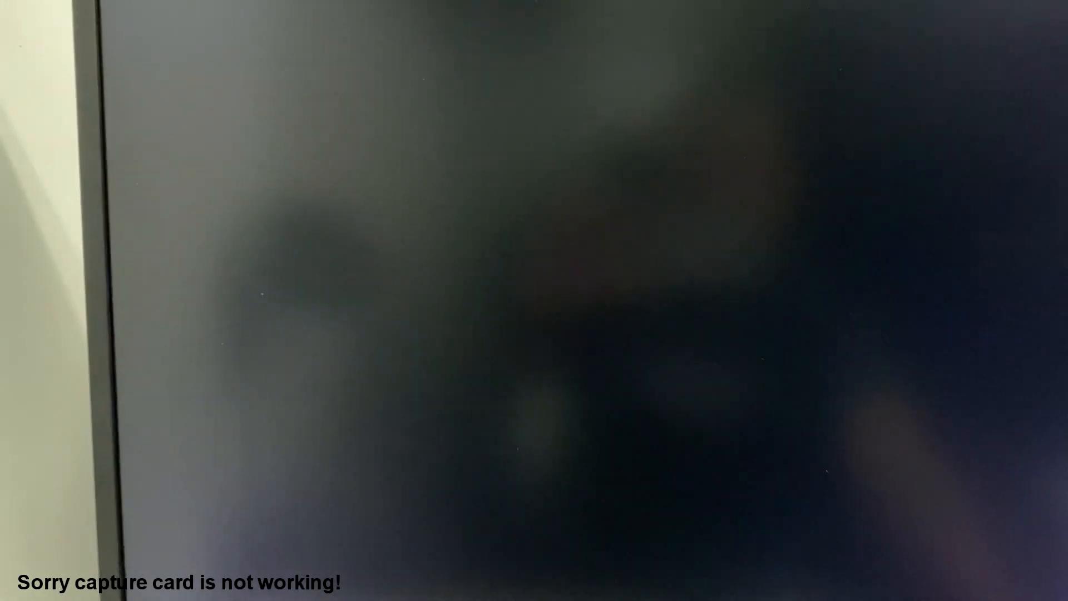